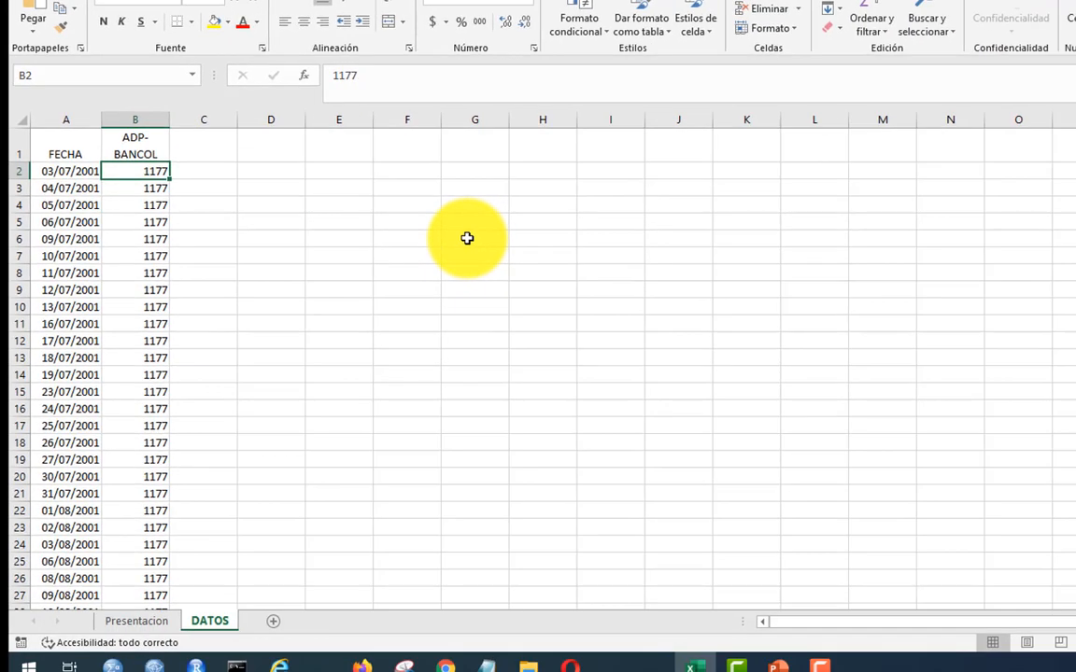
Step: Examine the ADP-BANCOL price data in column B down to its last row
key("shift+Down")
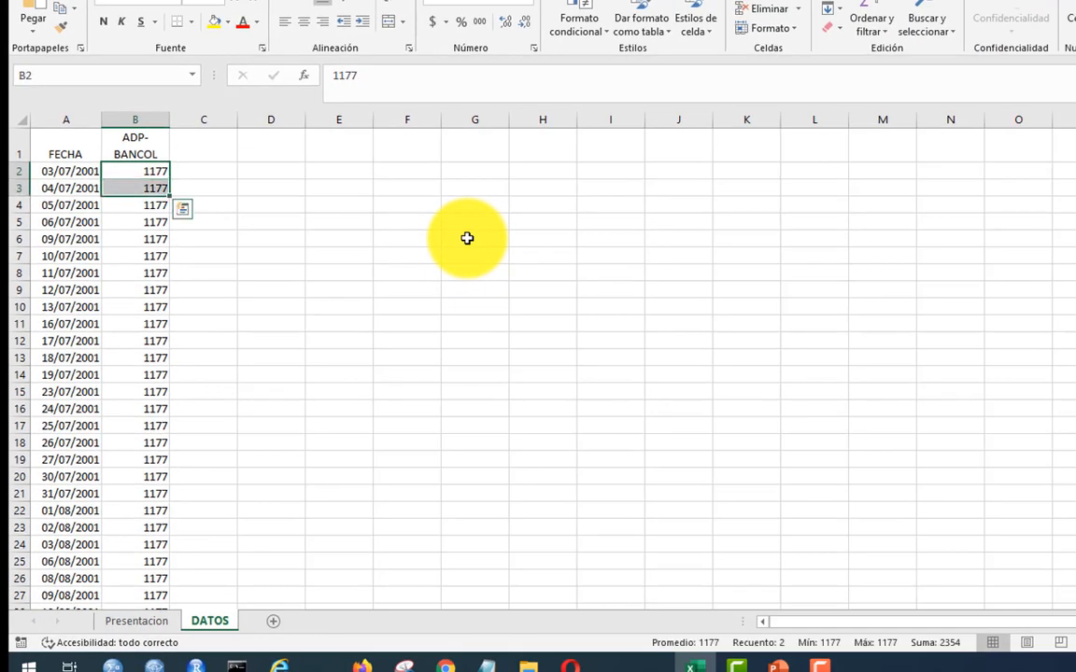
key("ctrl+Down")
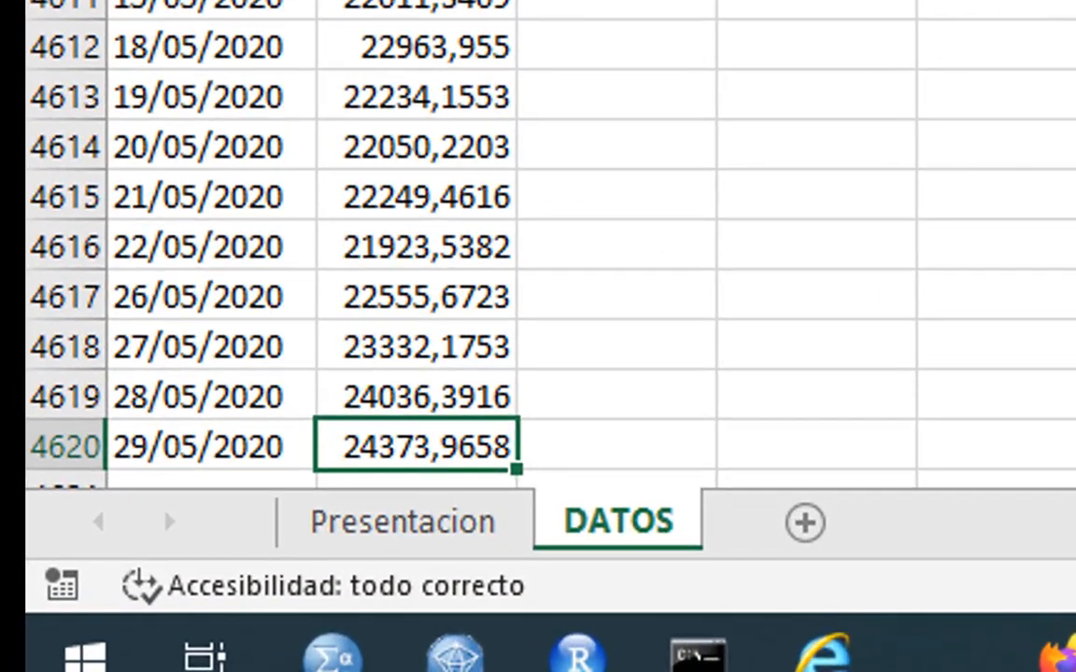
key("Down")
key("Down")
key("Down")
key("Down")
key("Down")
key("Down")
key("Down")
key("Down")
key("Down")
key("Down")
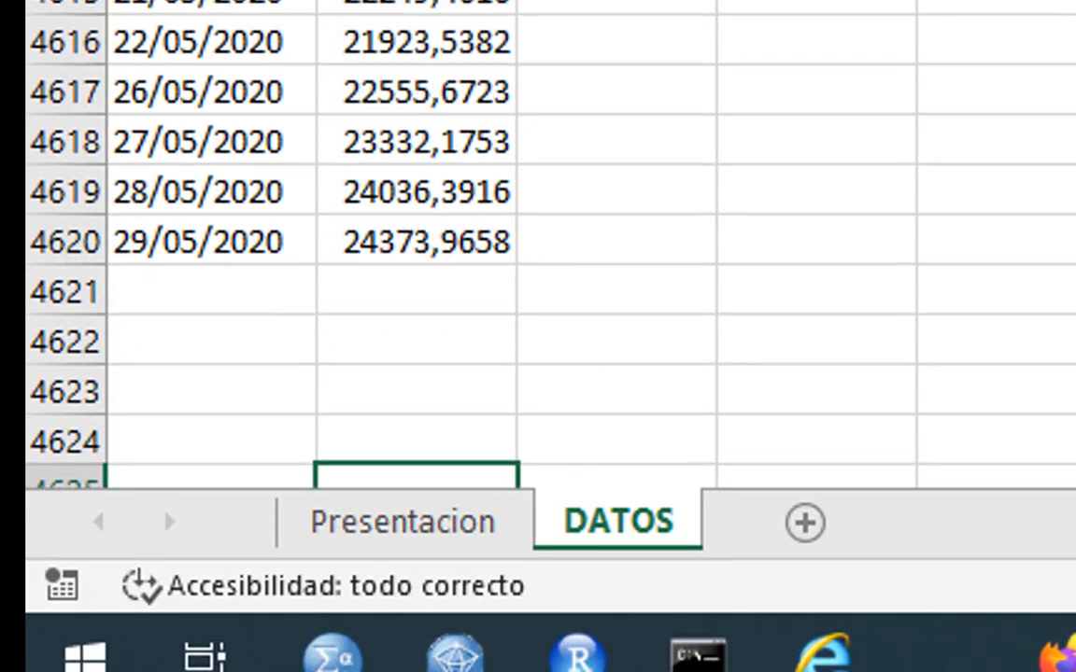
key("Up")
key("Up")
key("Up")
key("Up")
key("Up")
key("Up")
key("Up")
key("Up")
key("Up")
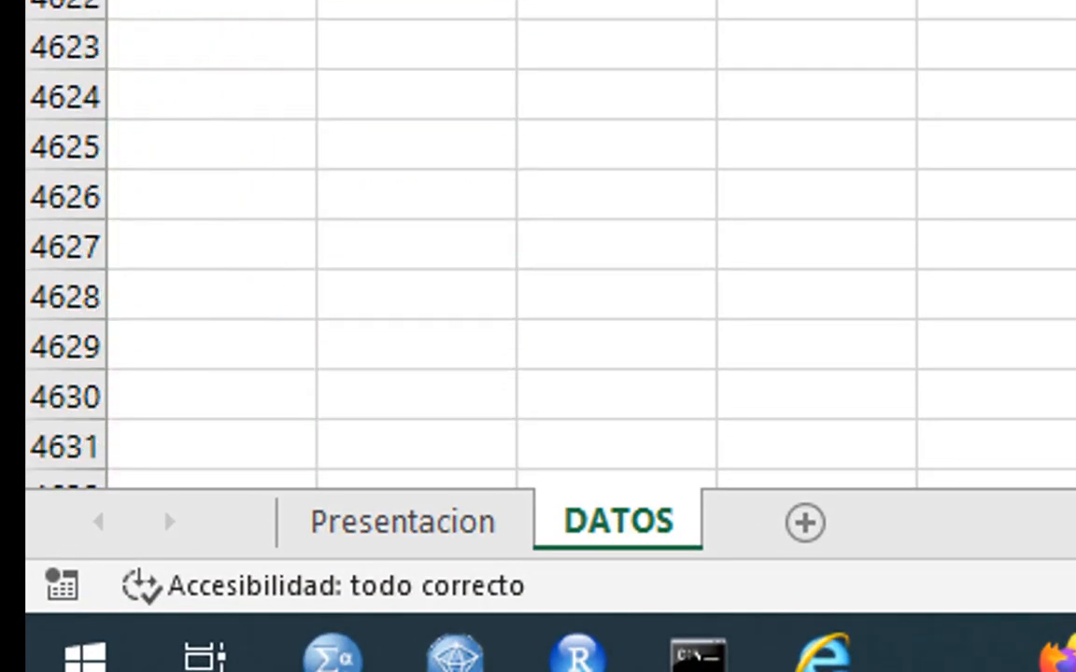
Step: Select the ADP-BANCOL prices in B2:B4620 and name the range PRECIOS_BCOL
key("ctrl+shift+Up")
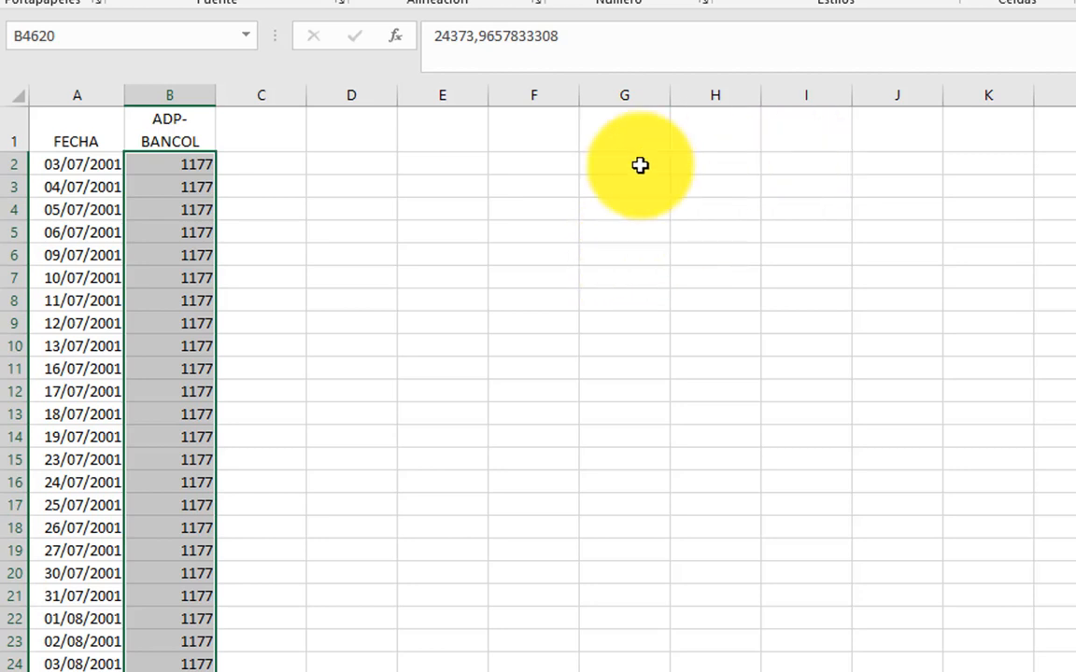
left_click(92, 28)
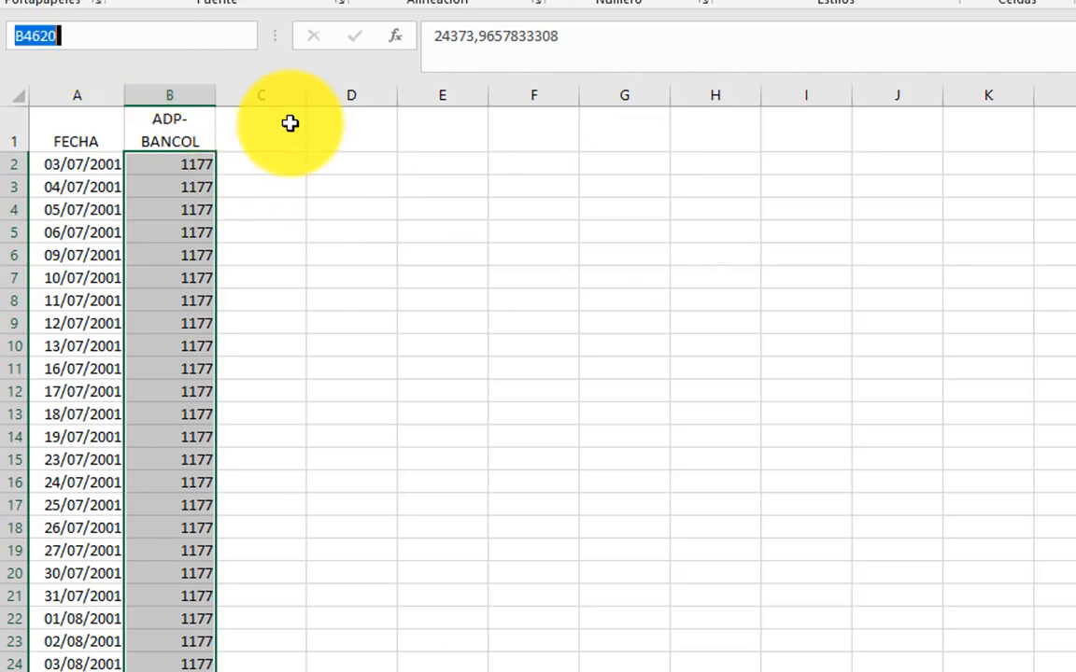
type("PRE")
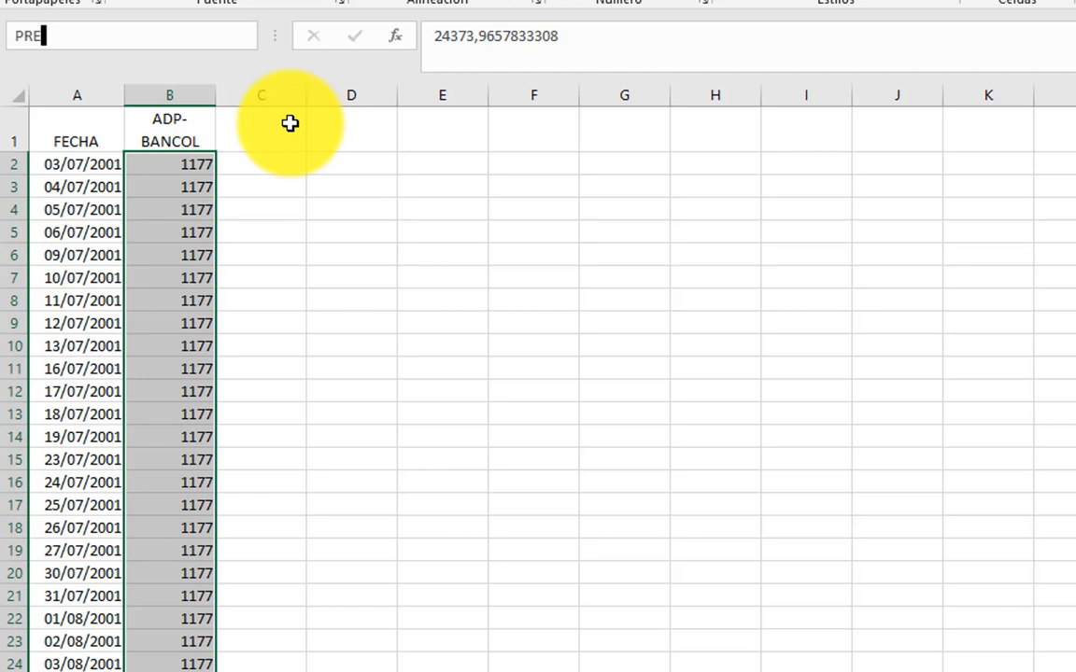
type("CIOS_BCOL")
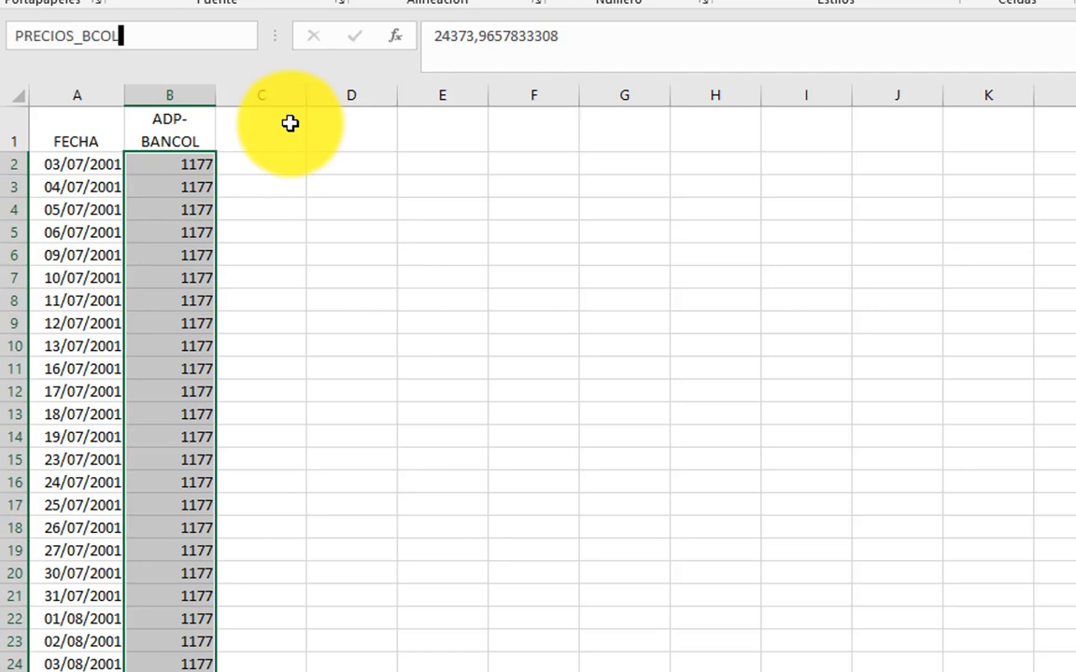
key("Return")
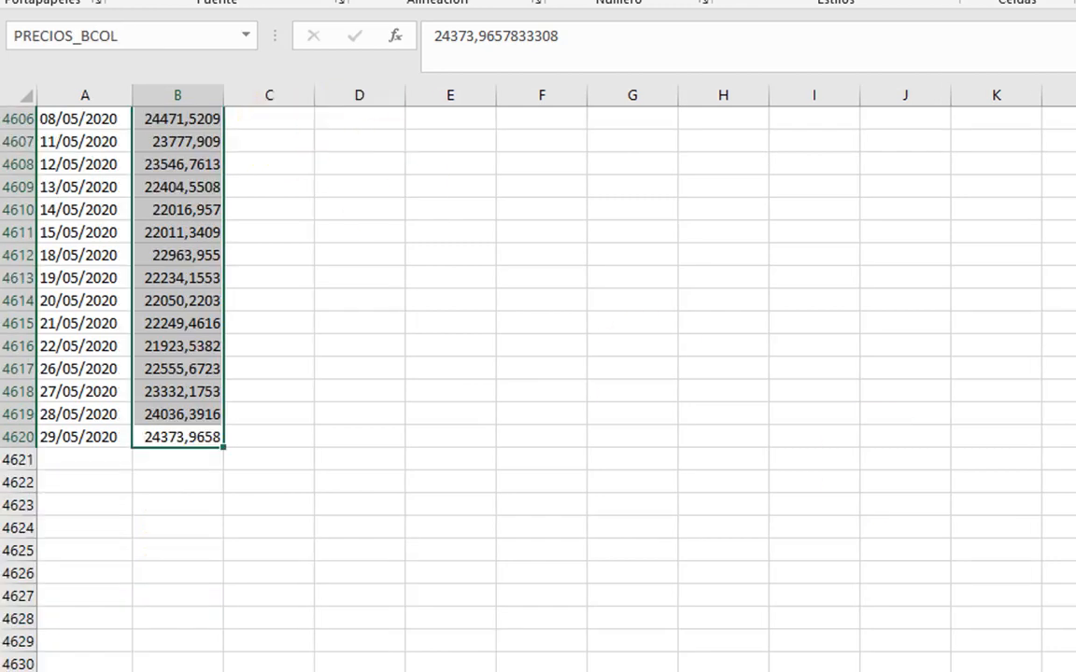
scroll(538, 388, "up", 20)
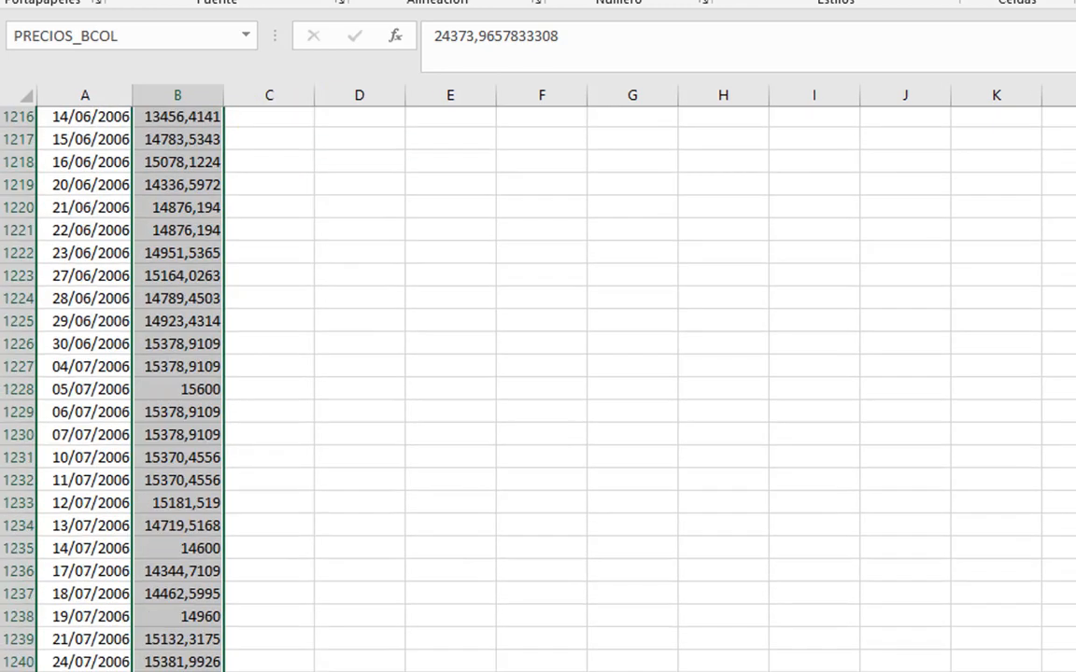
left_click(360, 179)
left_click(348, 155)
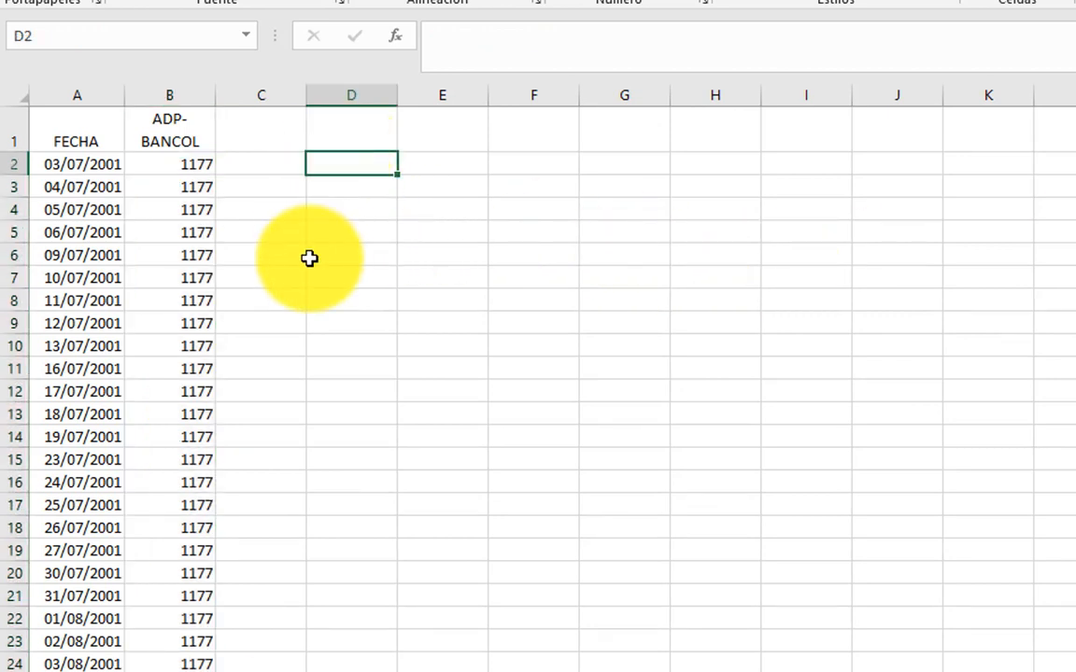
Step: Insert a scatter chart with smooth lines and no markers from the whole ADP-BANCOL column, including its header
left_click(180, 131)
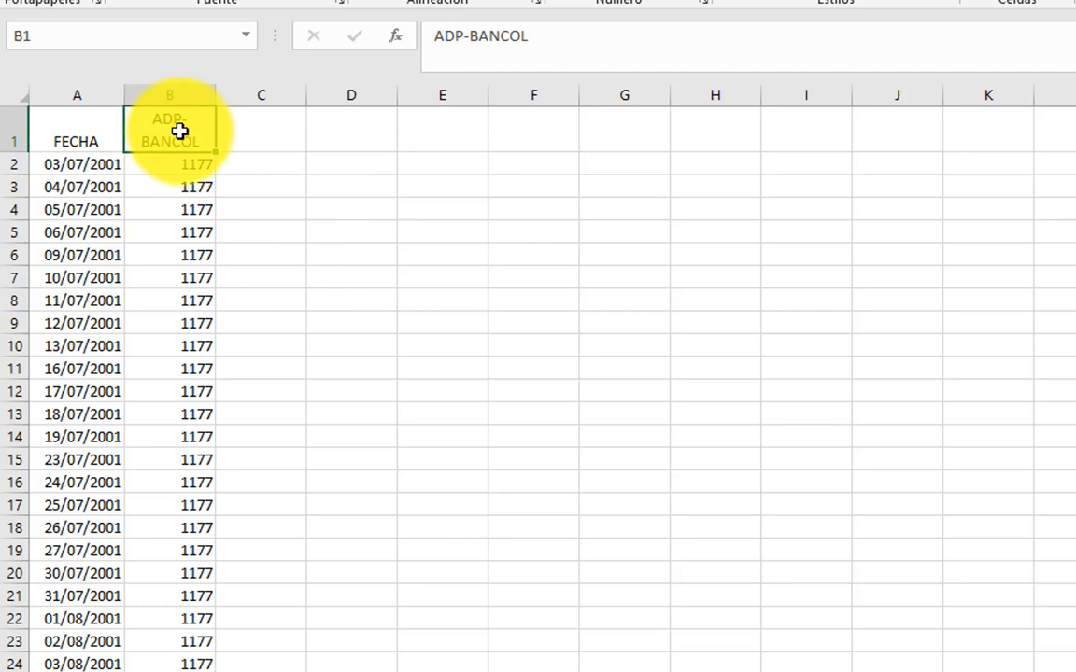
key("ctrl+shift+Down")
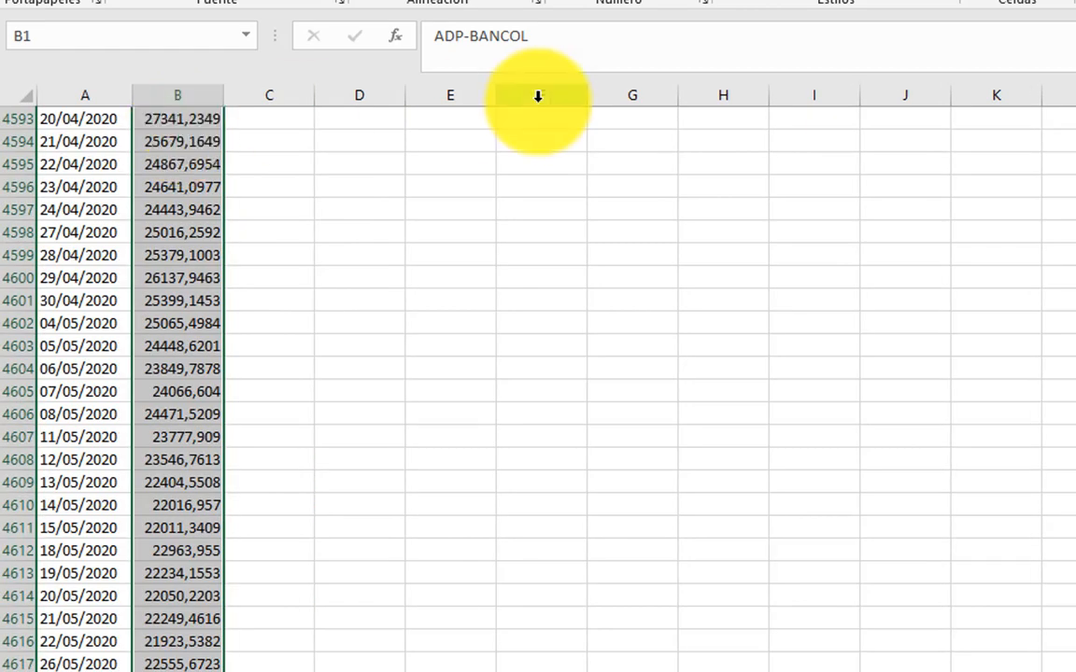
left_click(140, 0)
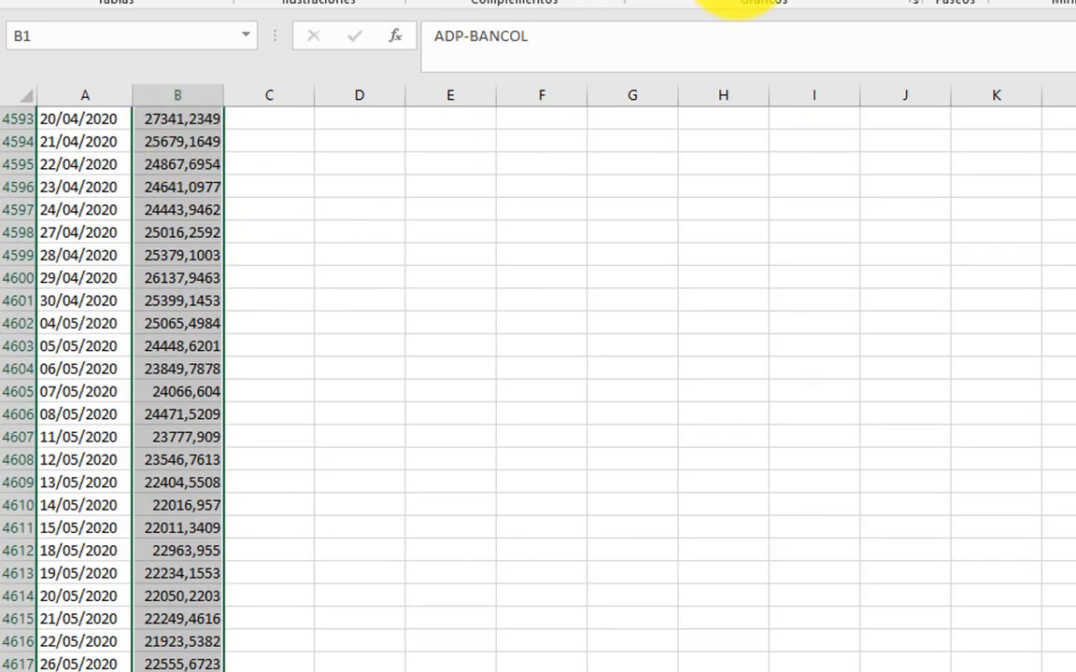
left_click(779, 0)
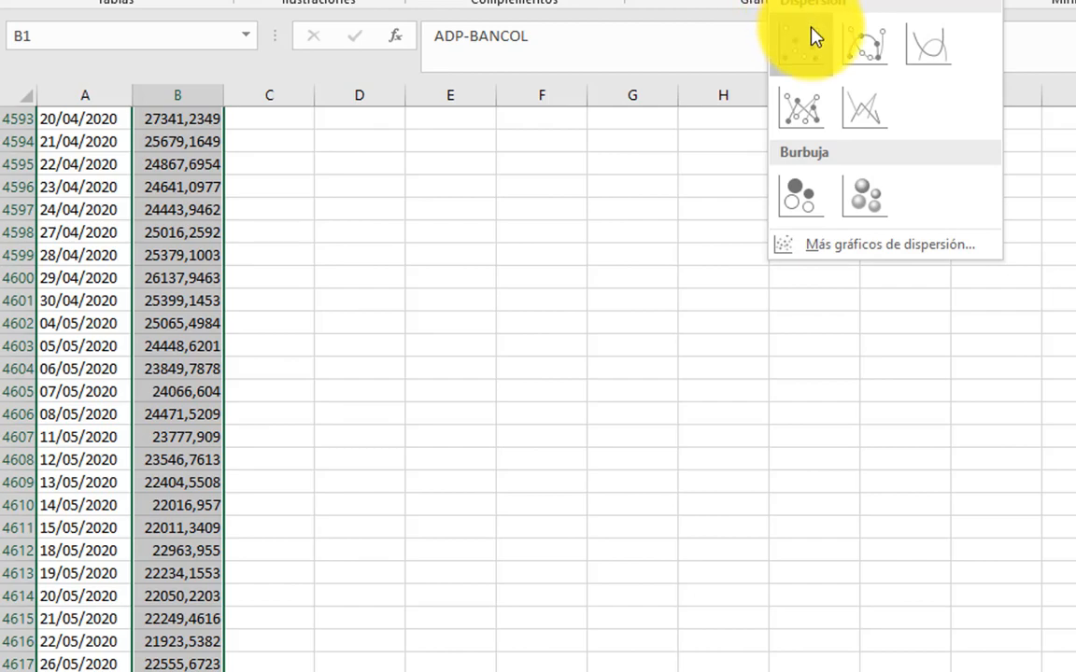
left_click(931, 51)
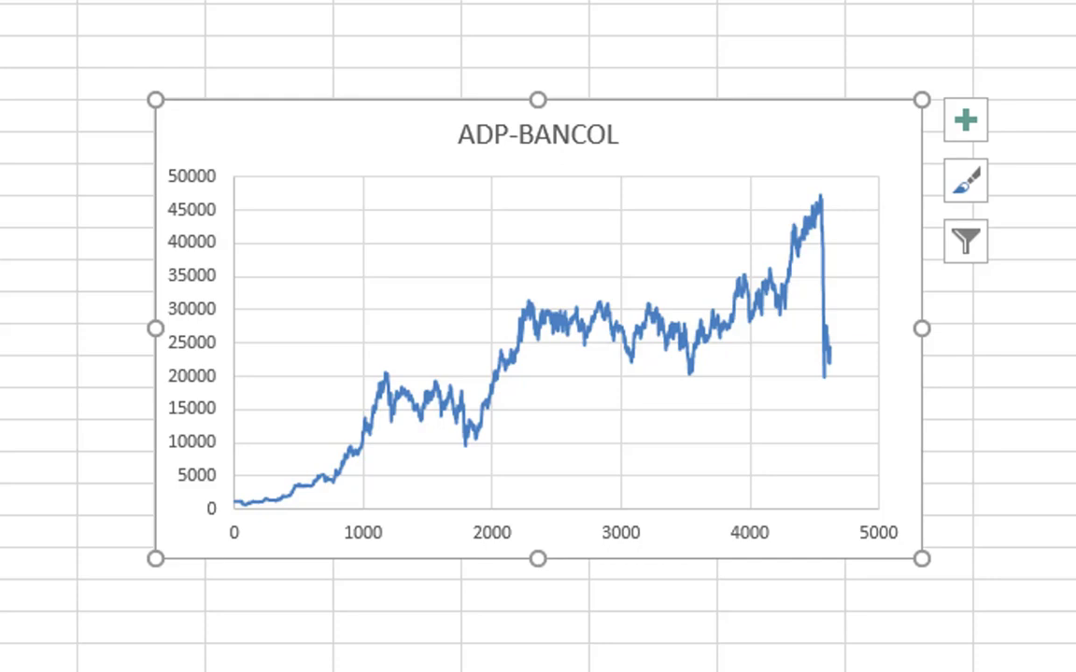
left_click(1069, 224)
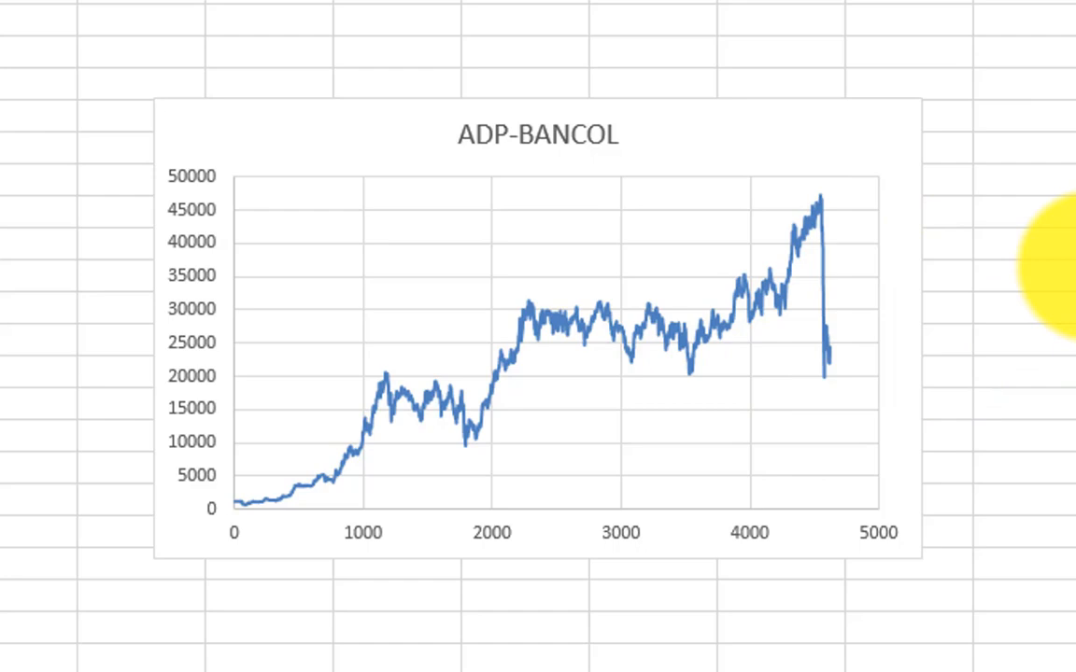
left_click(1001, 200)
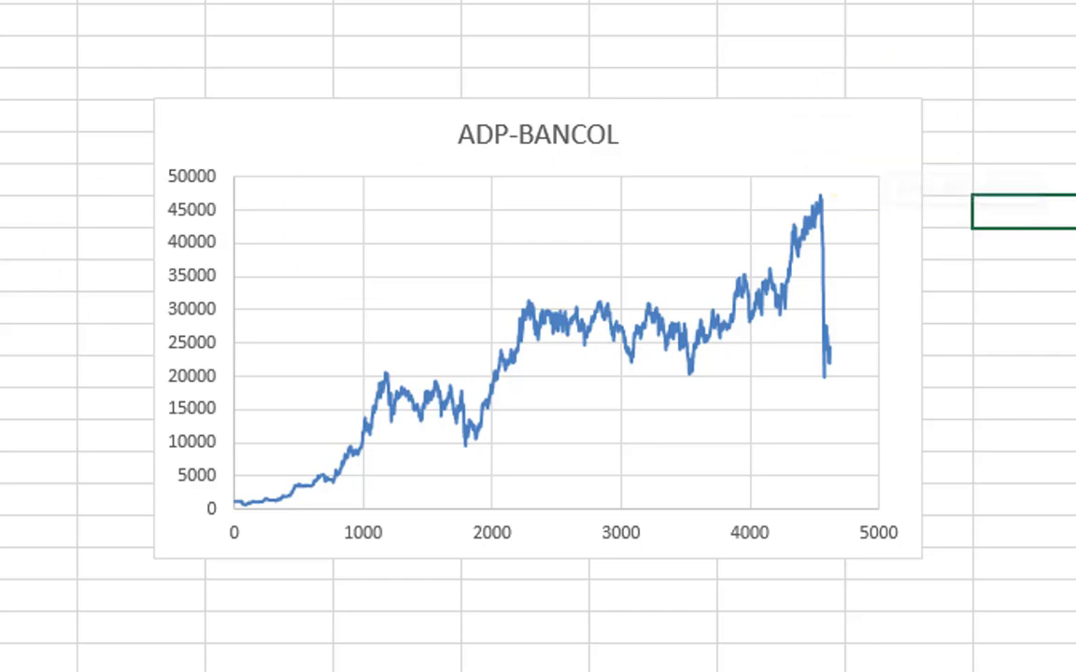
left_click(36, 214)
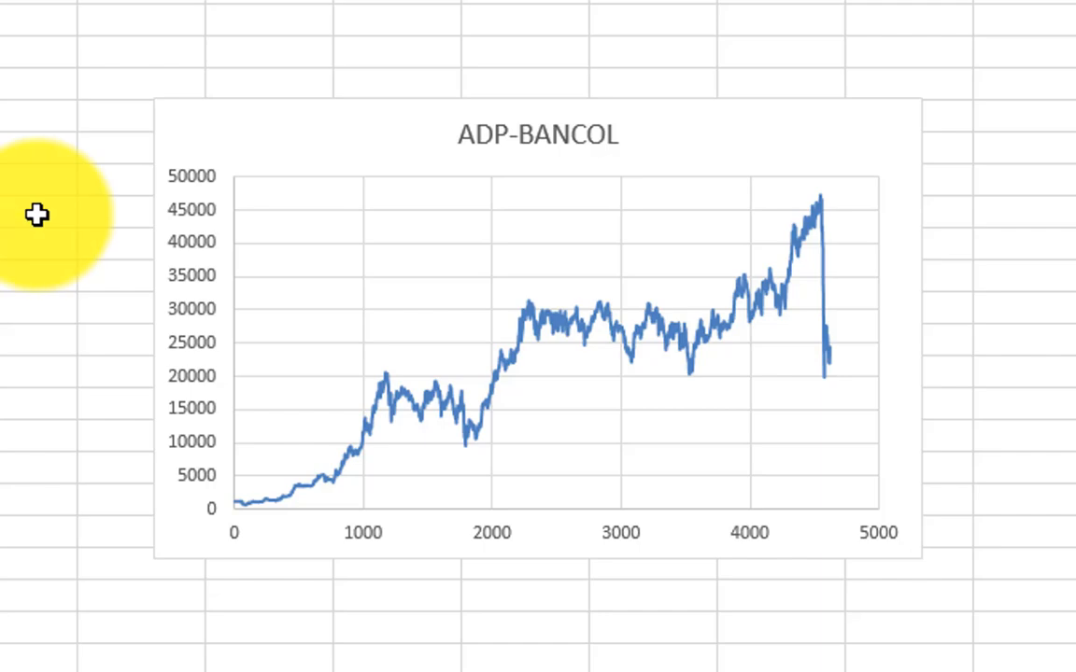
Step: With cell D2 selected, start the Estadística descriptiva tool from the data analysis functions
key("ctrl+Home")
key("Right")
key("Right")
key("Right")
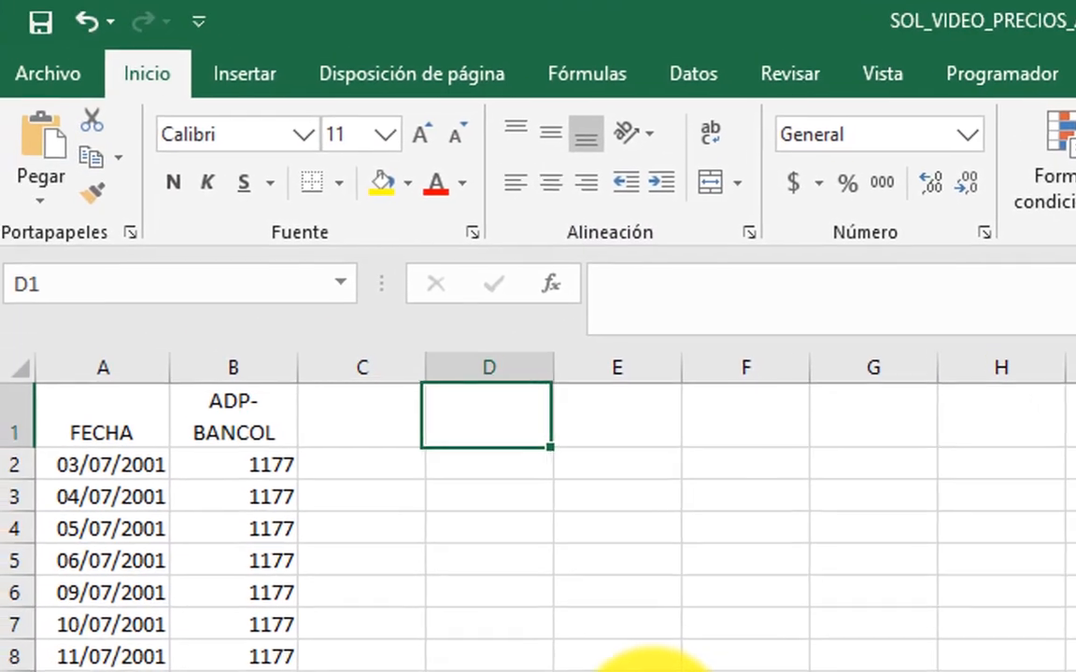
key("Down")
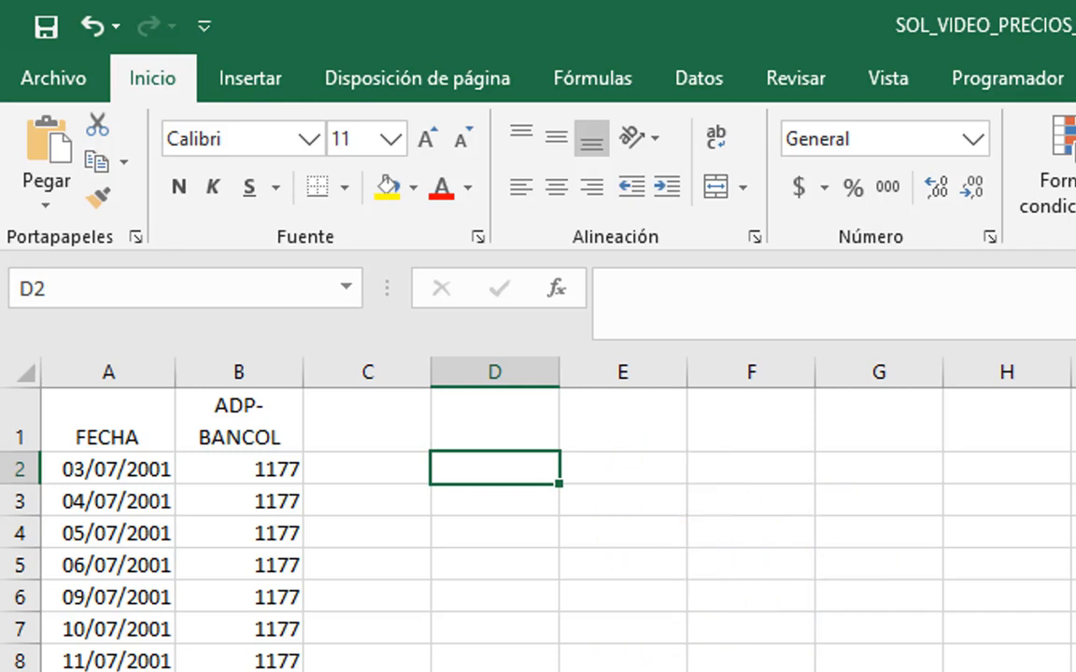
key("alt+Tab")
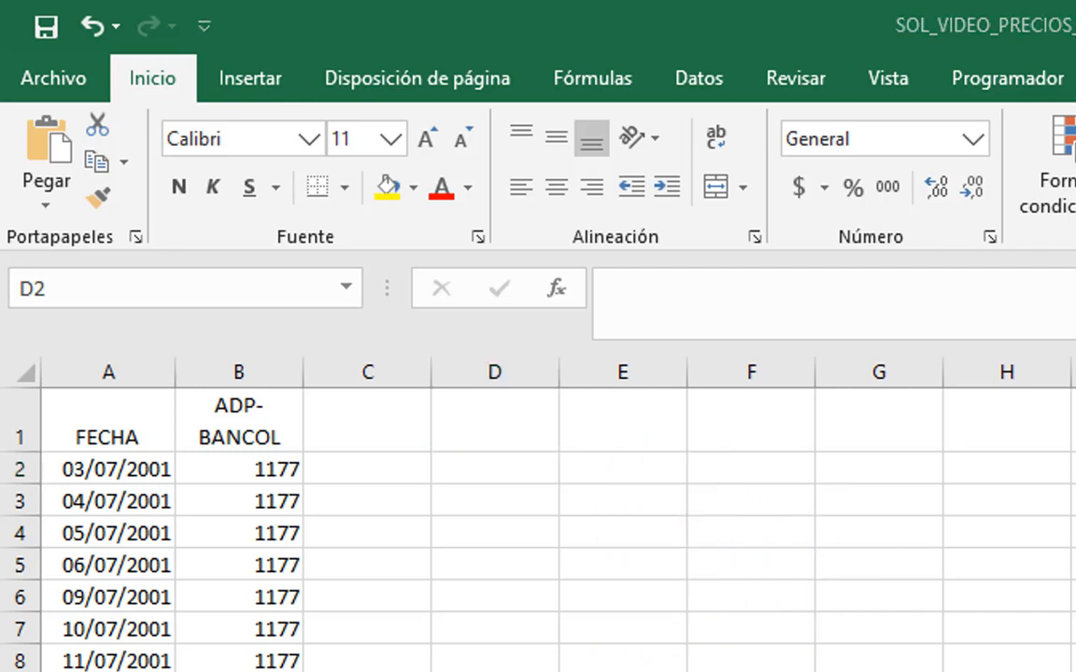
left_click(509, 461)
left_click(698, 79)
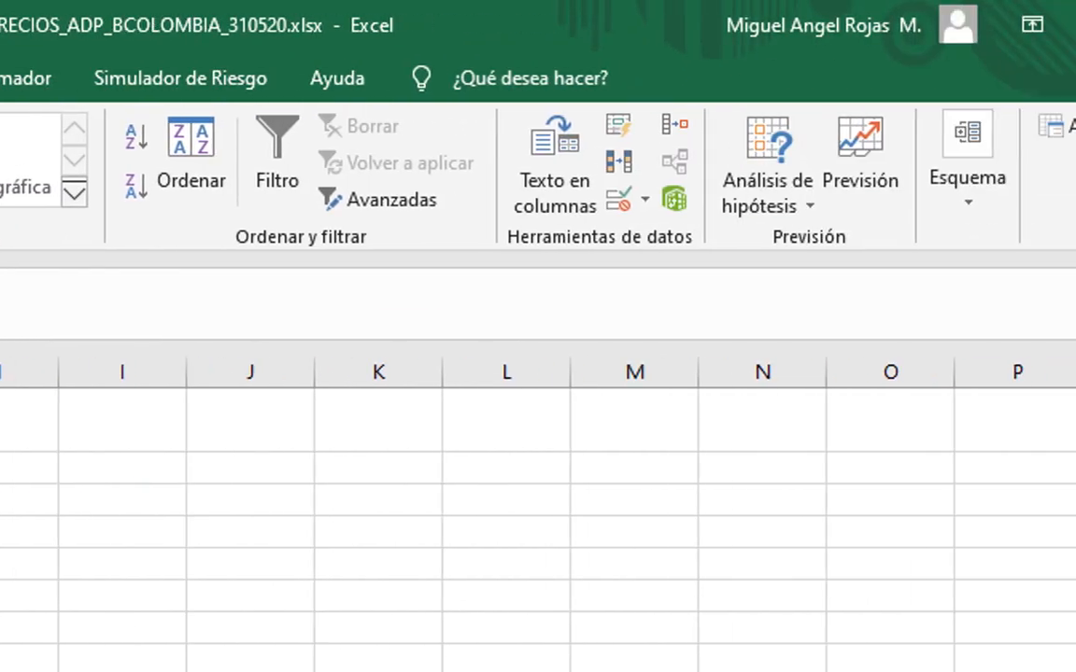
left_click(989, 129)
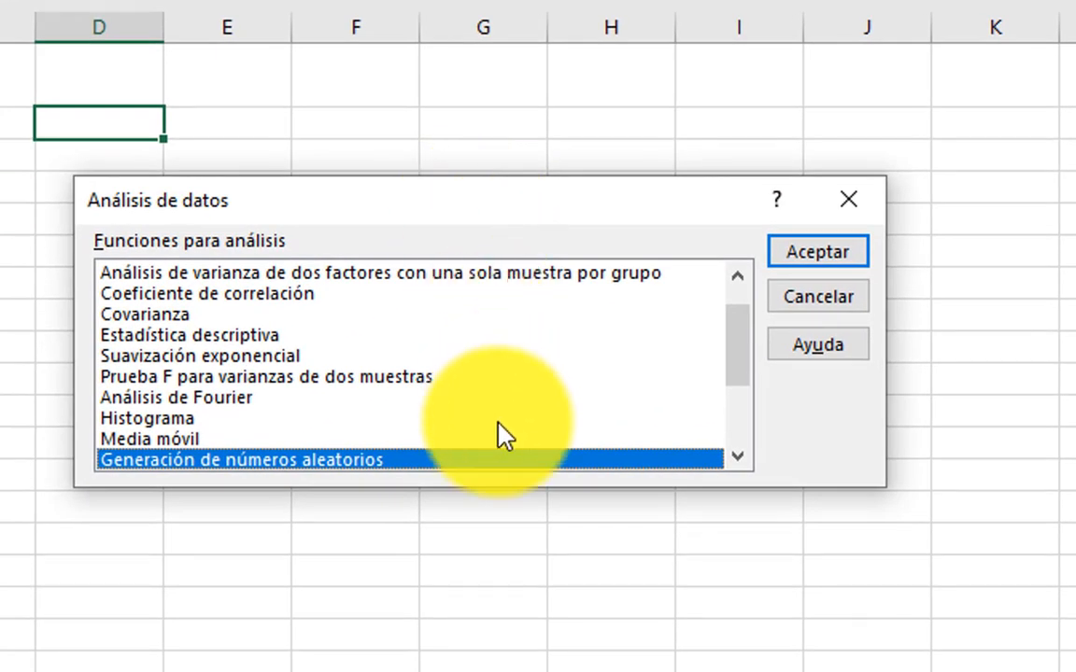
left_click(148, 422)
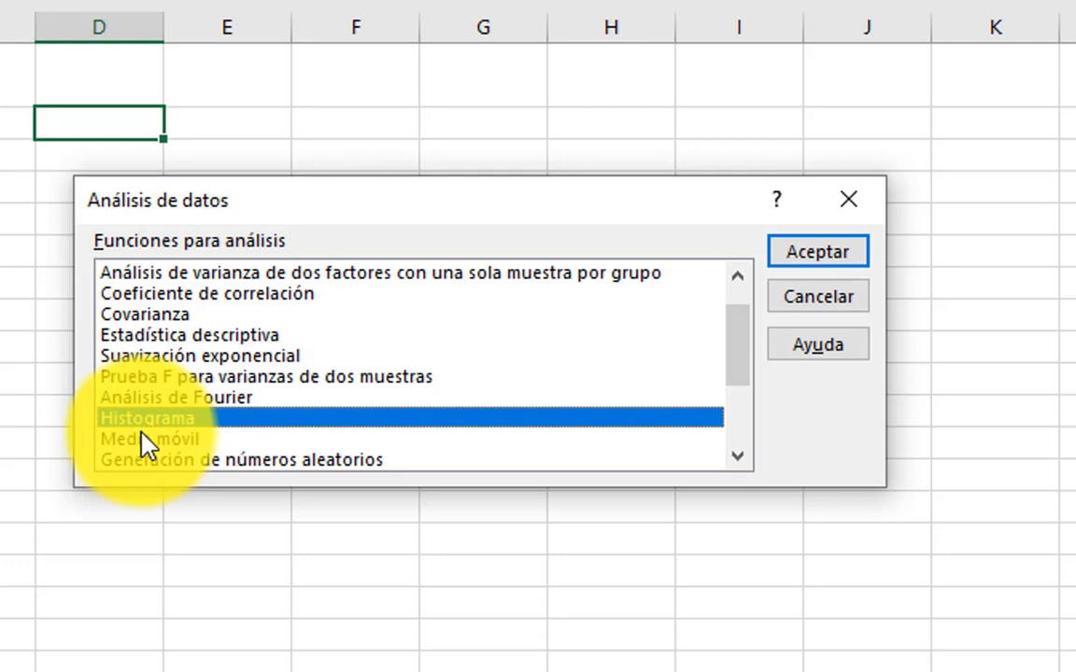
left_click(173, 335)
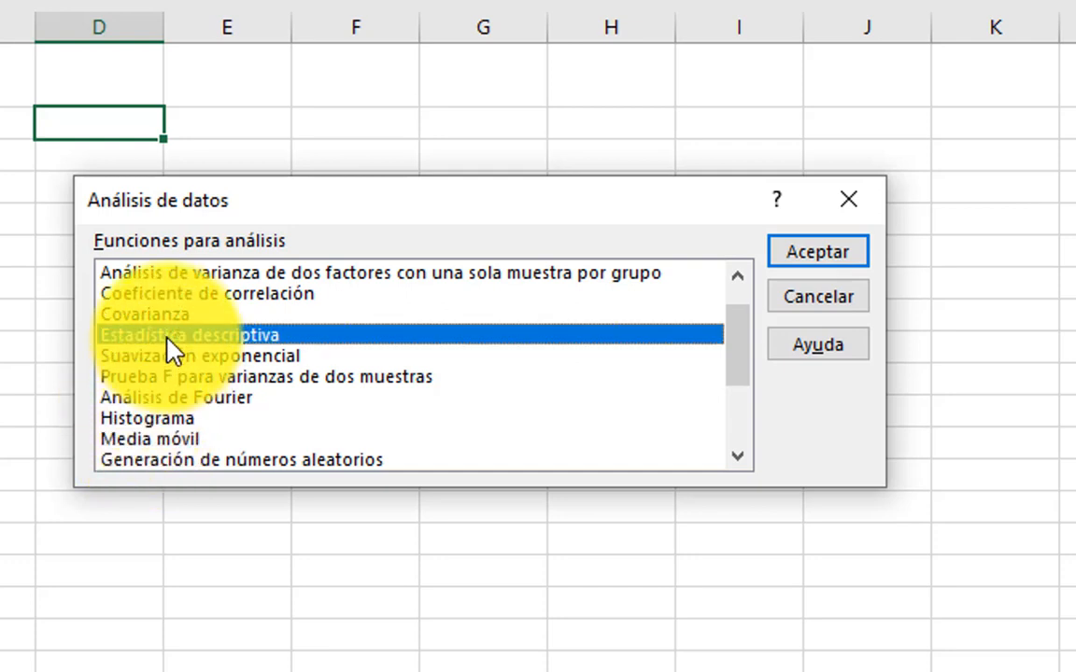
left_click(817, 253)
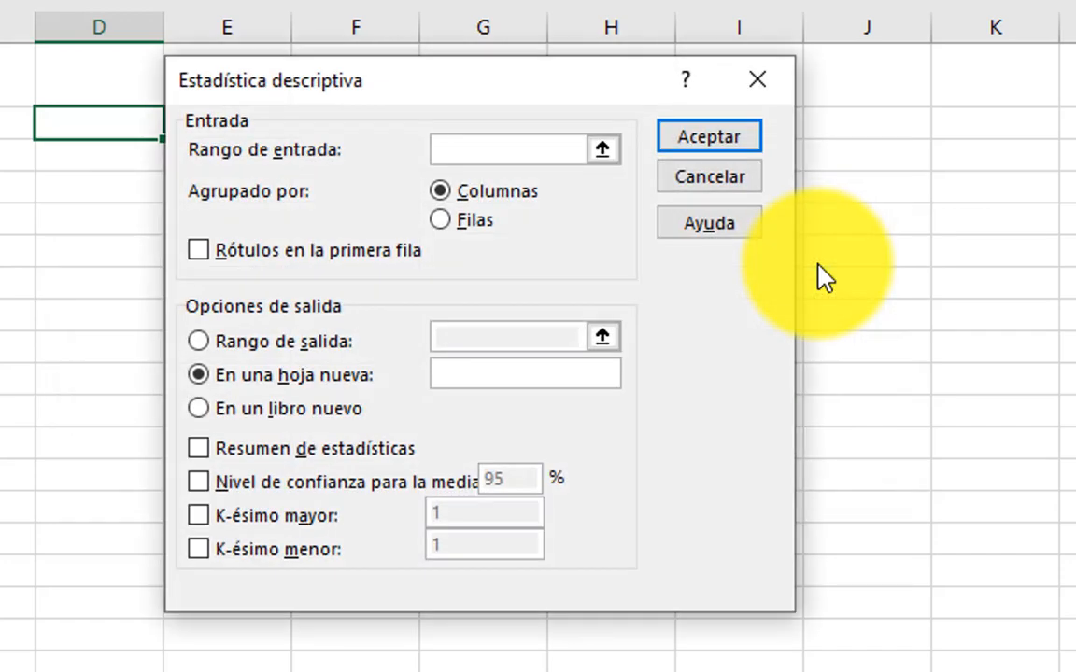
Step: Set the input range of the descriptive statistics to the named range PRECIOS_BCOL
left_click_drag(492, 71, 455, 185)
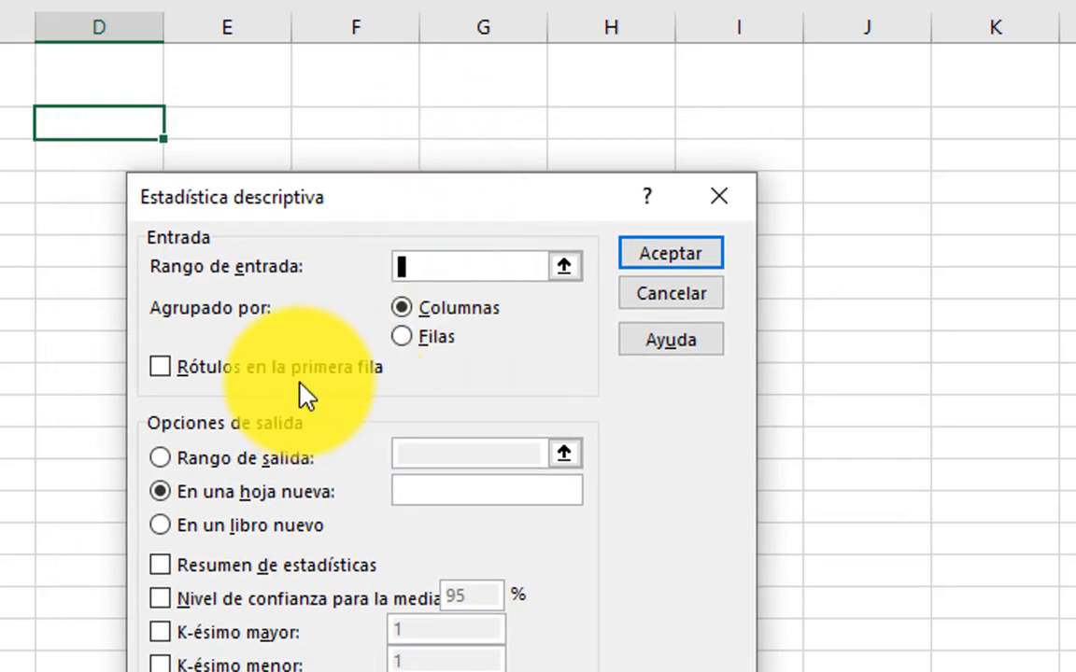
key("F3")
left_click(355, 270)
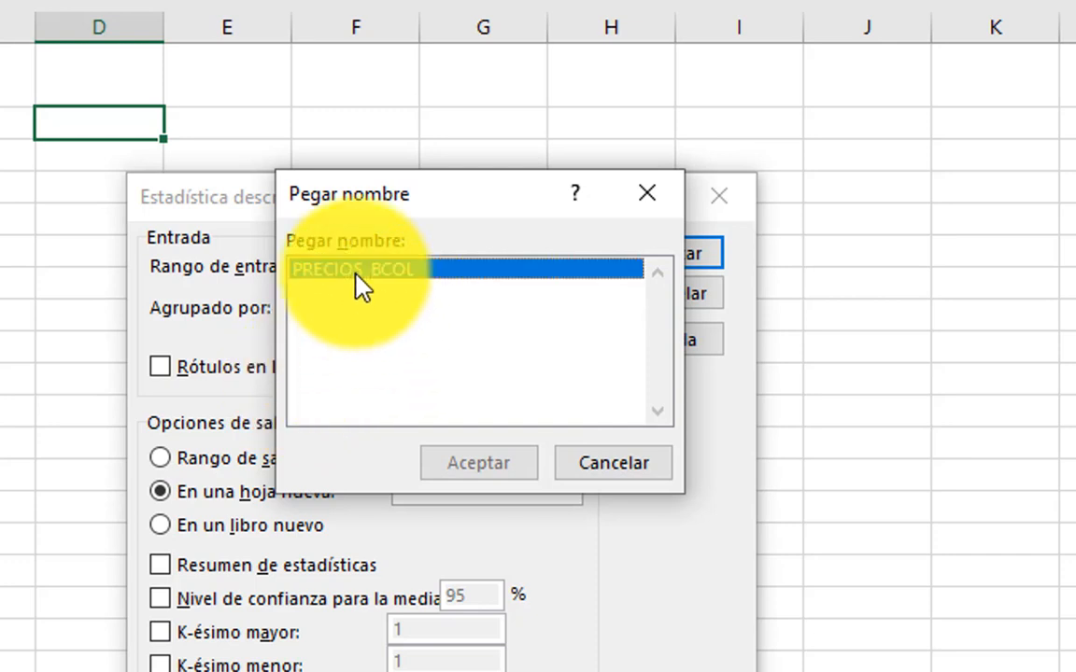
left_click(485, 465)
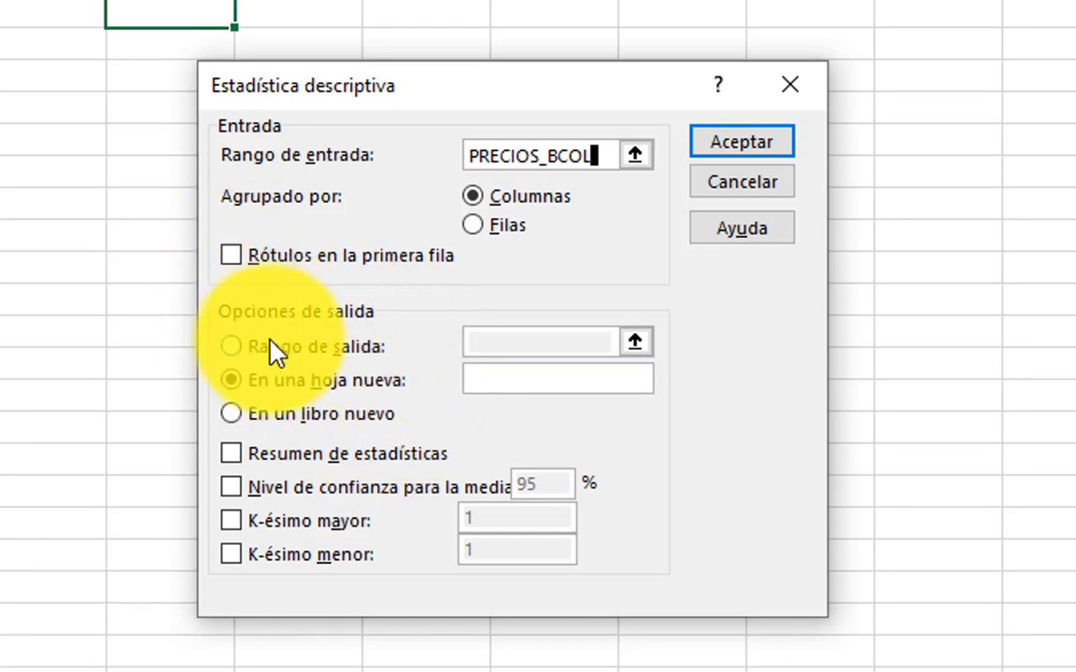
Step: Set the output range to $D$2, enable Resumen de estadísticas, and generate the statistics table
left_click(229, 349)
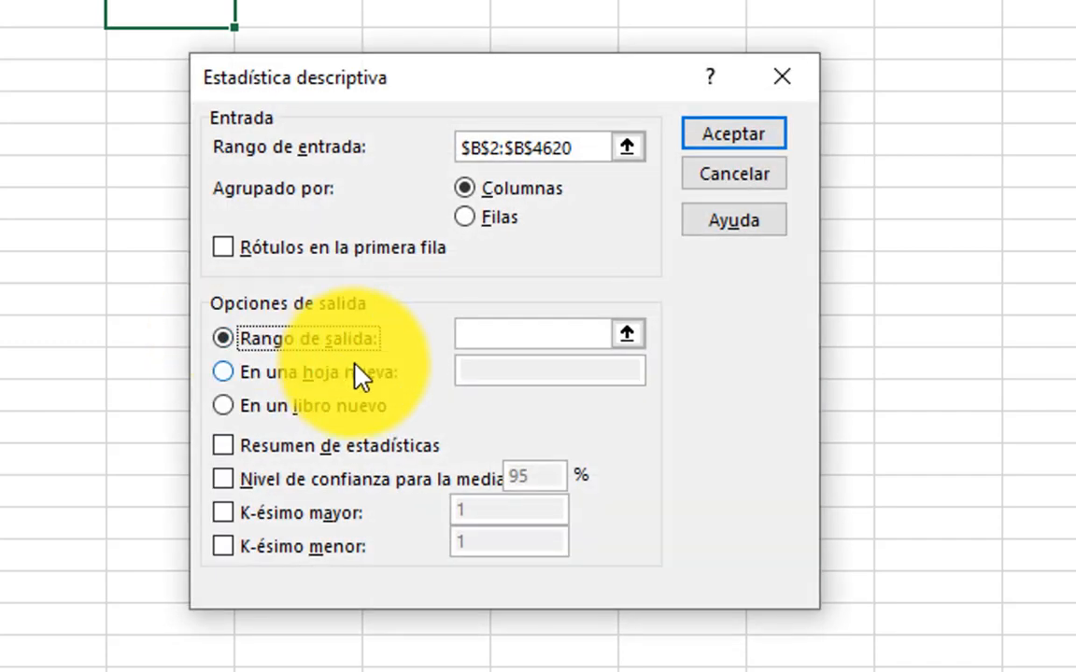
left_click(488, 333)
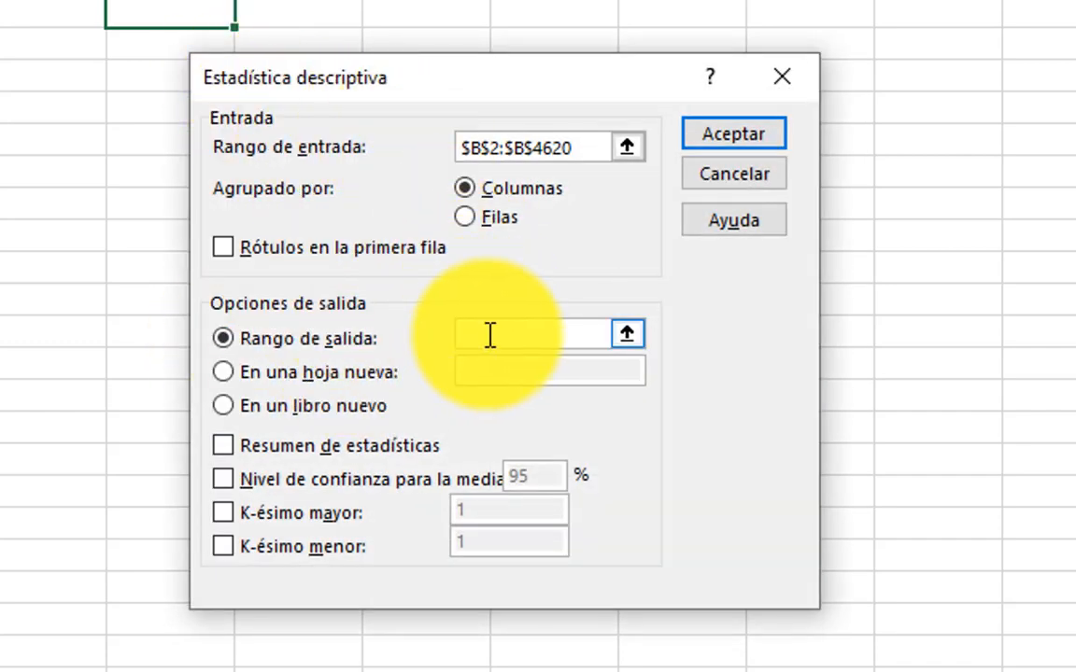
left_click(121, 18)
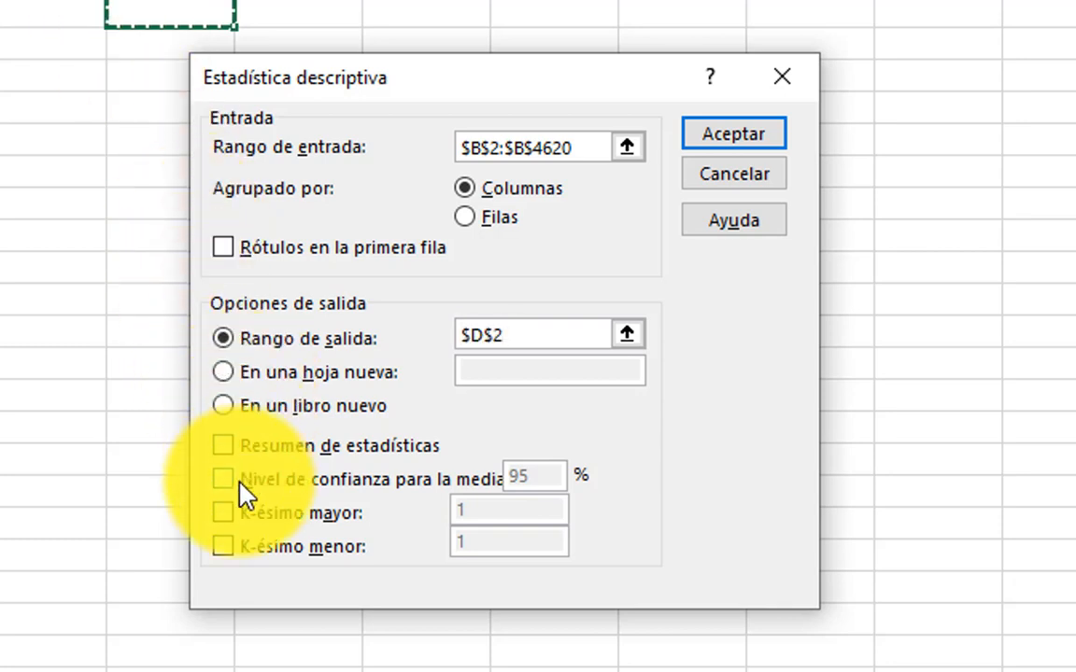
left_click(224, 448)
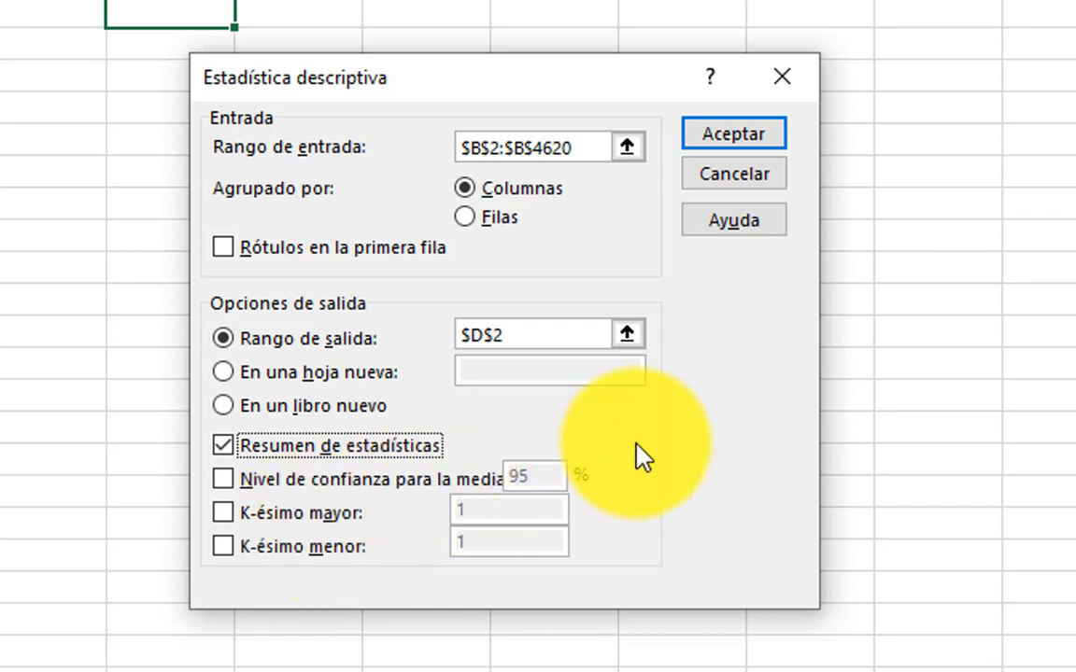
left_click(734, 145)
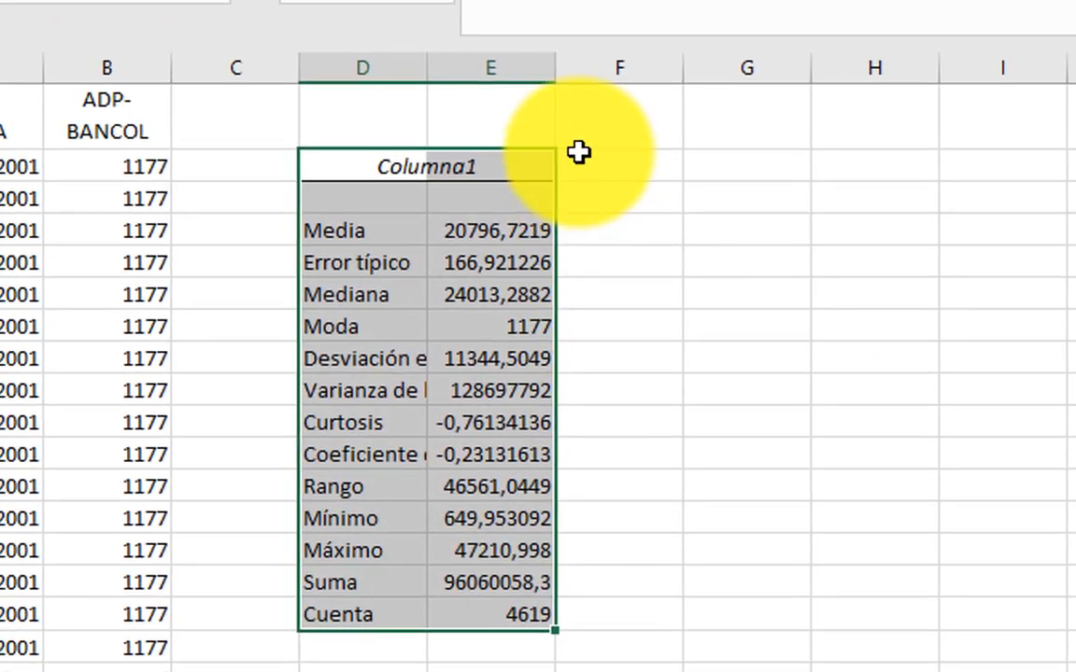
Step: Widen column D to fit the statistic labels and right-align the labels from Media to Cuenta
left_click_drag(425, 70, 577, 89)
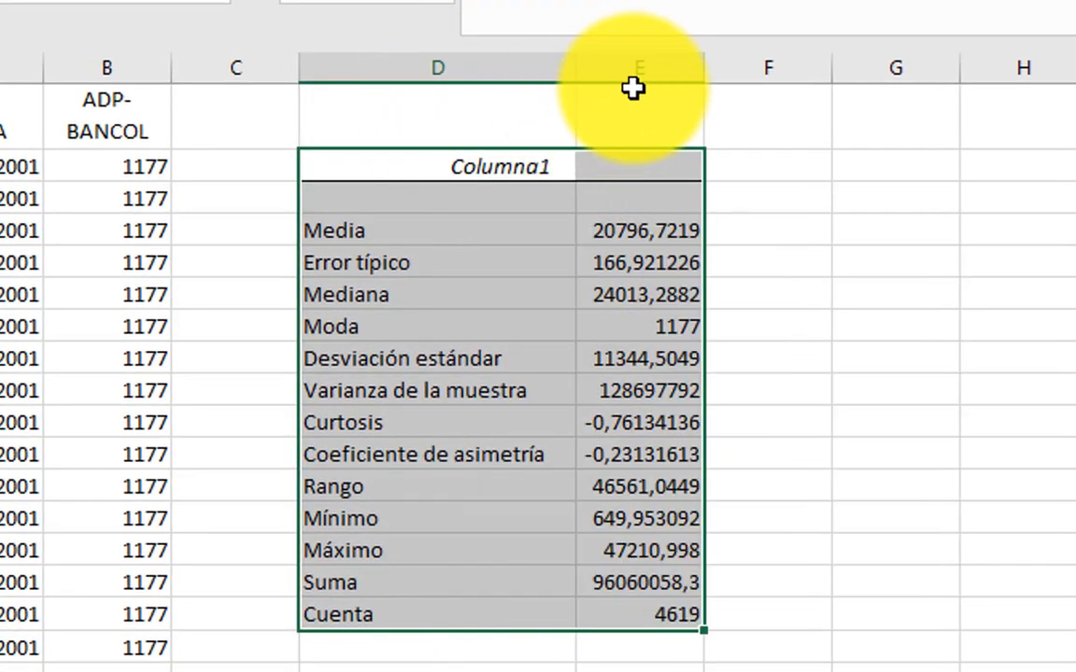
left_click(501, 220)
left_click_drag(502, 221, 512, 615)
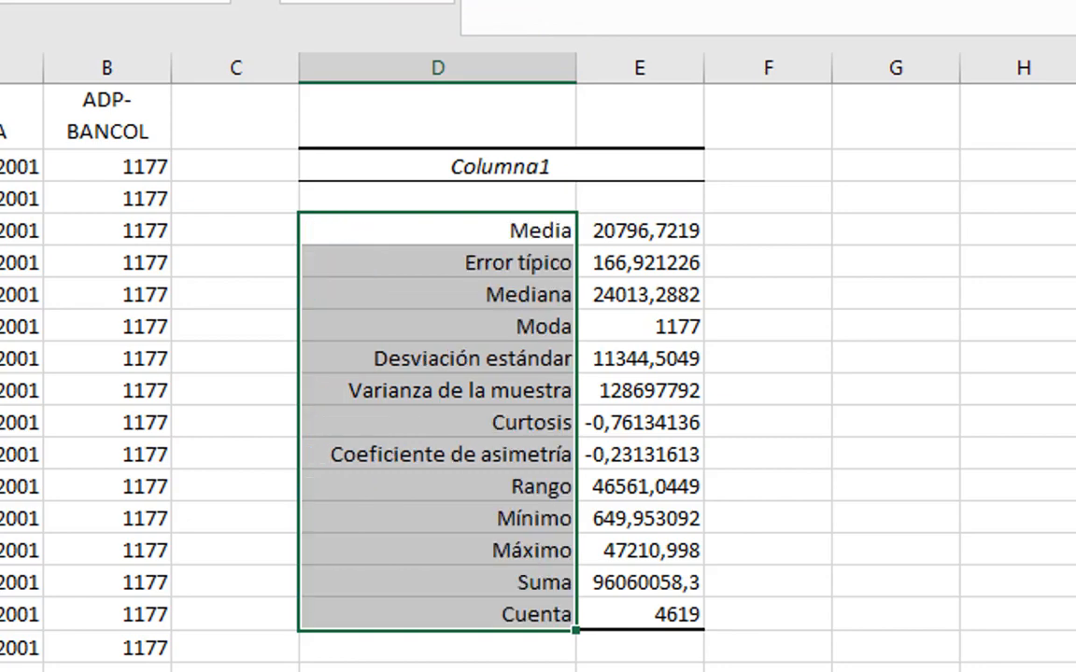
left_click(821, 364)
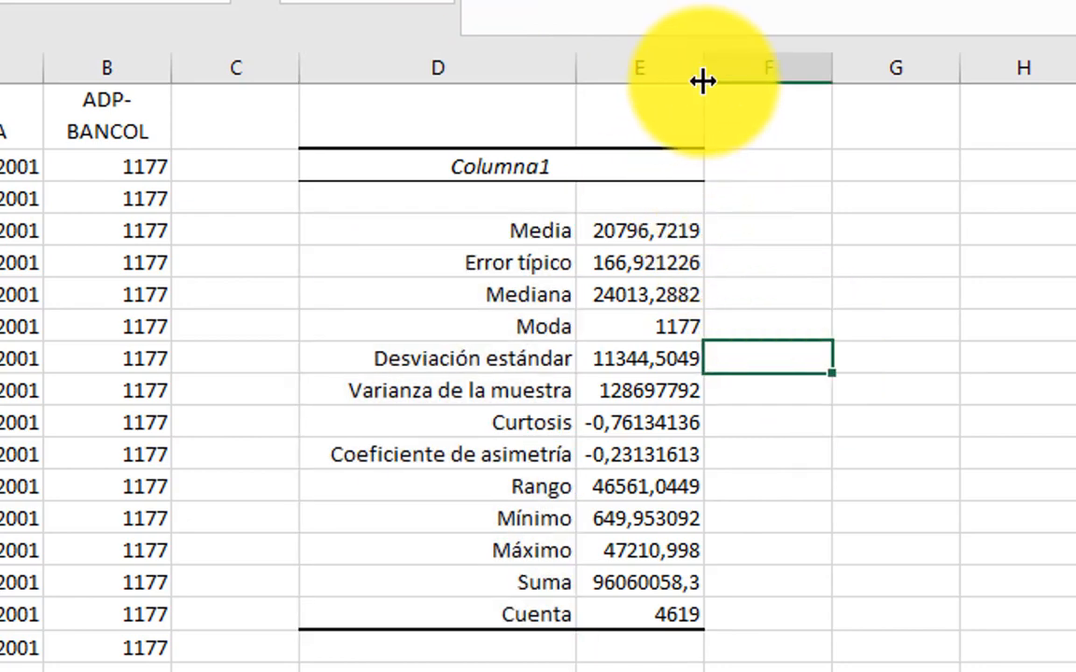
Step: Widen column E and format the Media value in E4 as a dollar amount with two decimals
left_click_drag(701, 81, 741, 84)
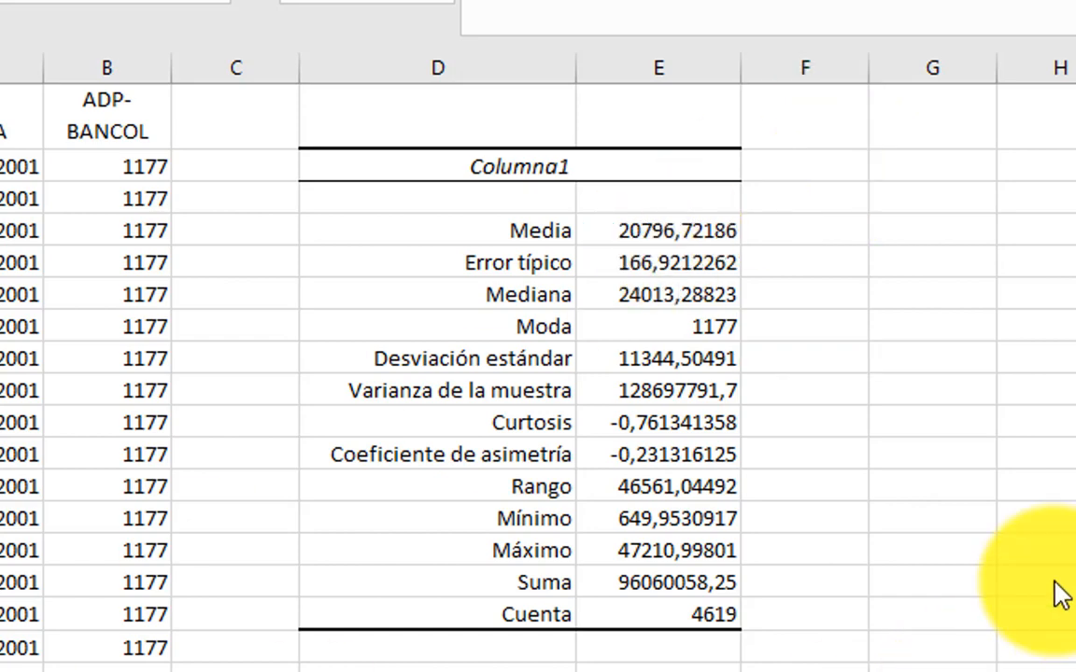
left_click(630, 224)
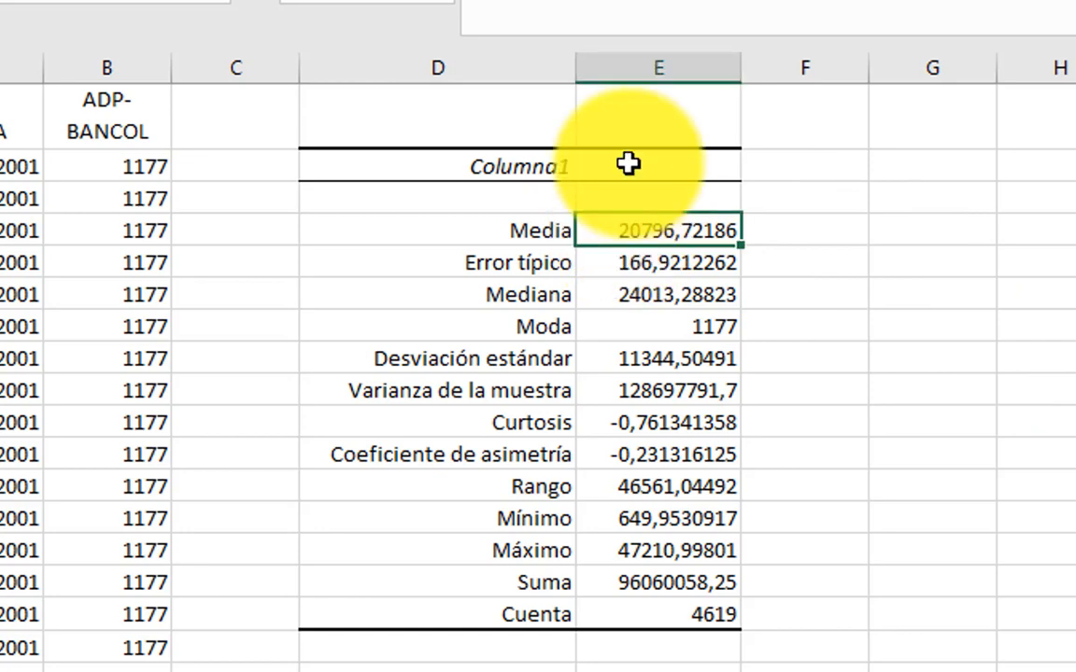
key("ctrl+shift+4")
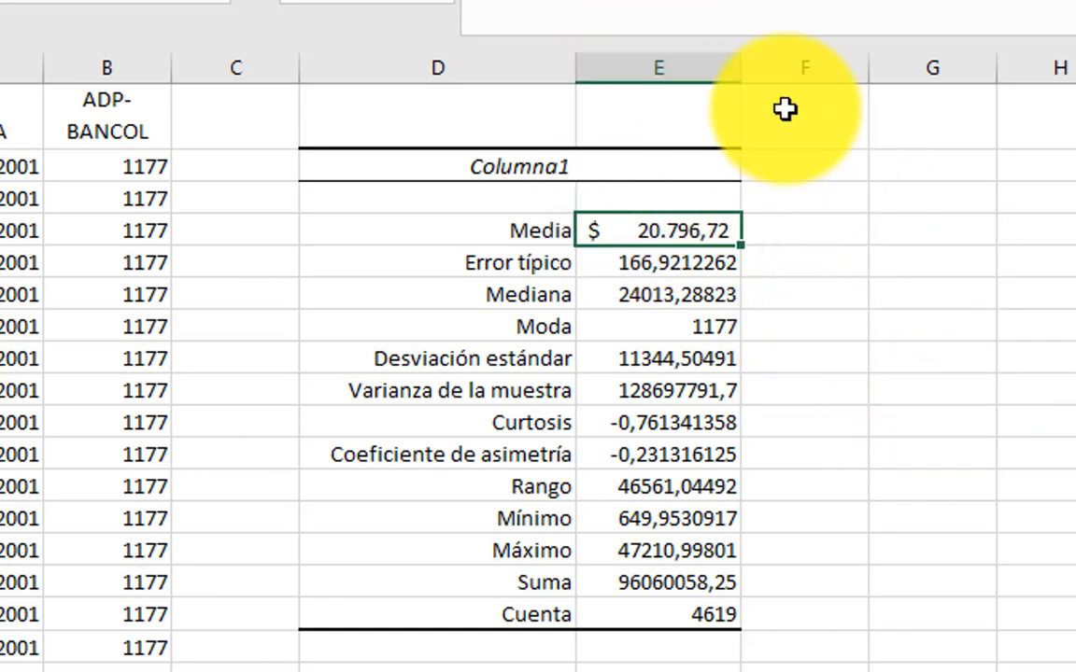
left_click_drag(745, 77, 781, 92)
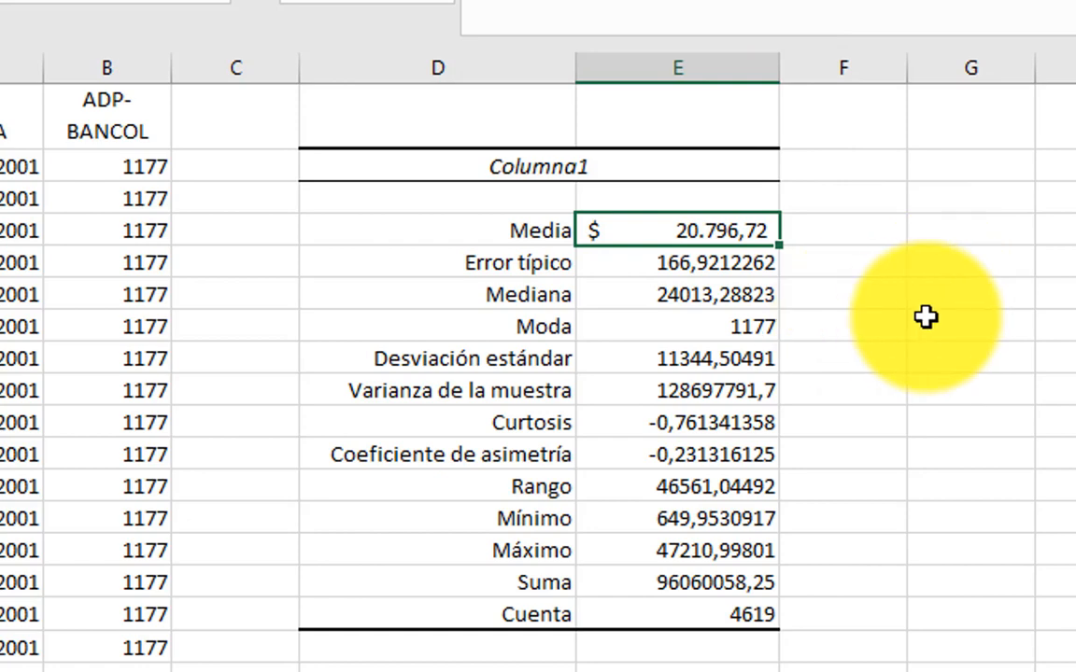
Step: Format the Error típico value in E5 as a dollar amount with two decimals
left_click(733, 612)
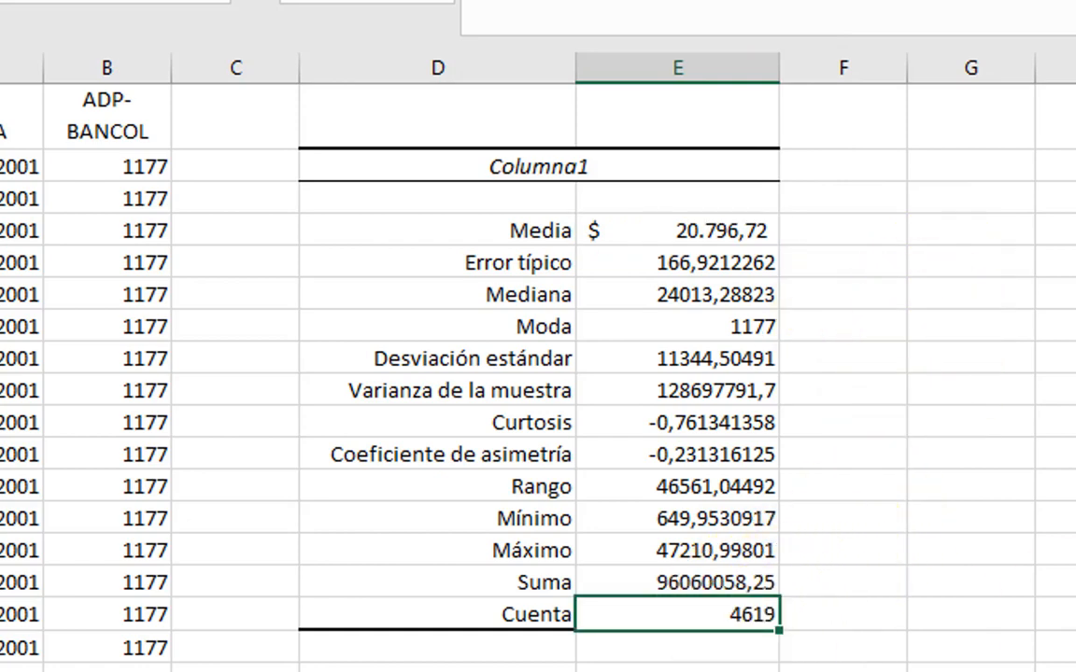
left_click(691, 232)
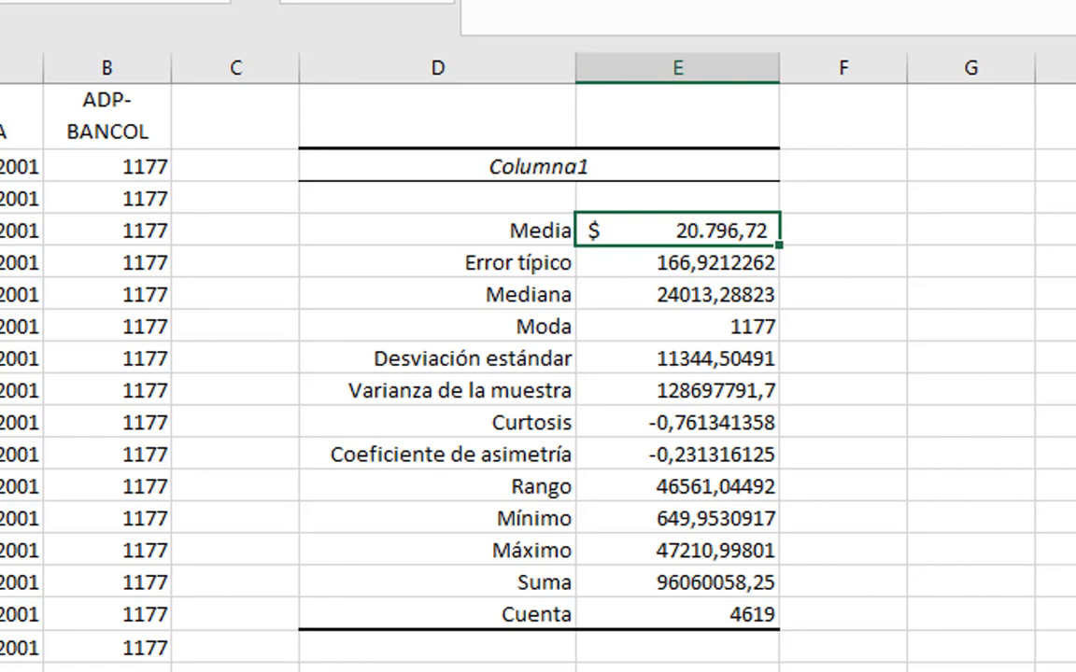
left_click(701, 265)
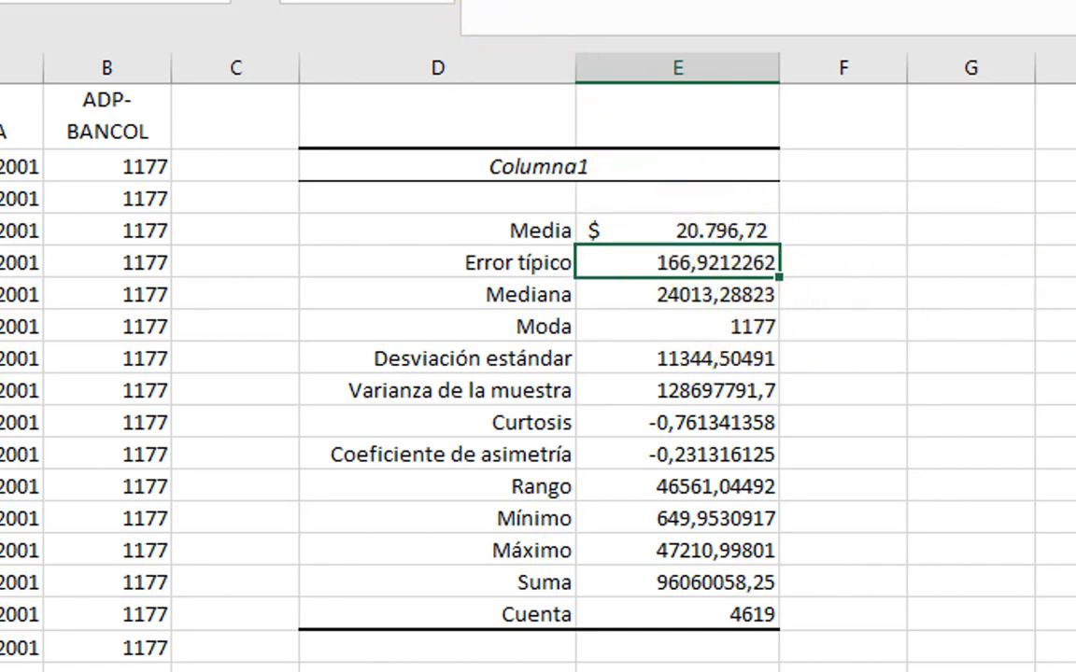
left_click(841, 2)
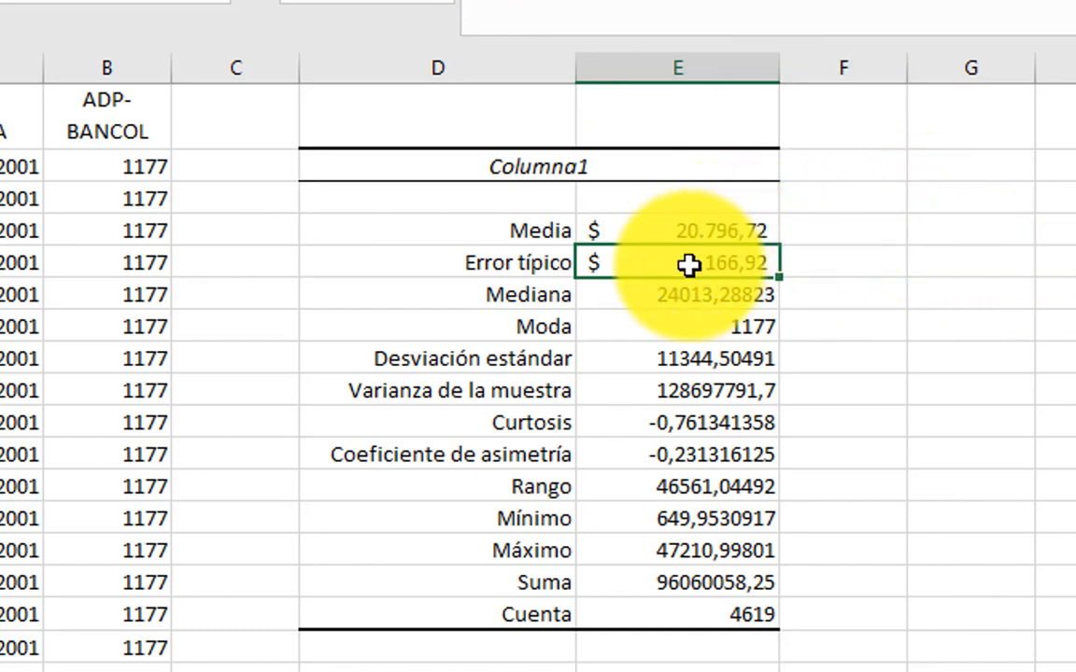
left_click(681, 231)
Step: Enter the labels MAXIMO, PROMEDIO and MINIMO in cells H3, H4 and H5
left_click(1005, 229)
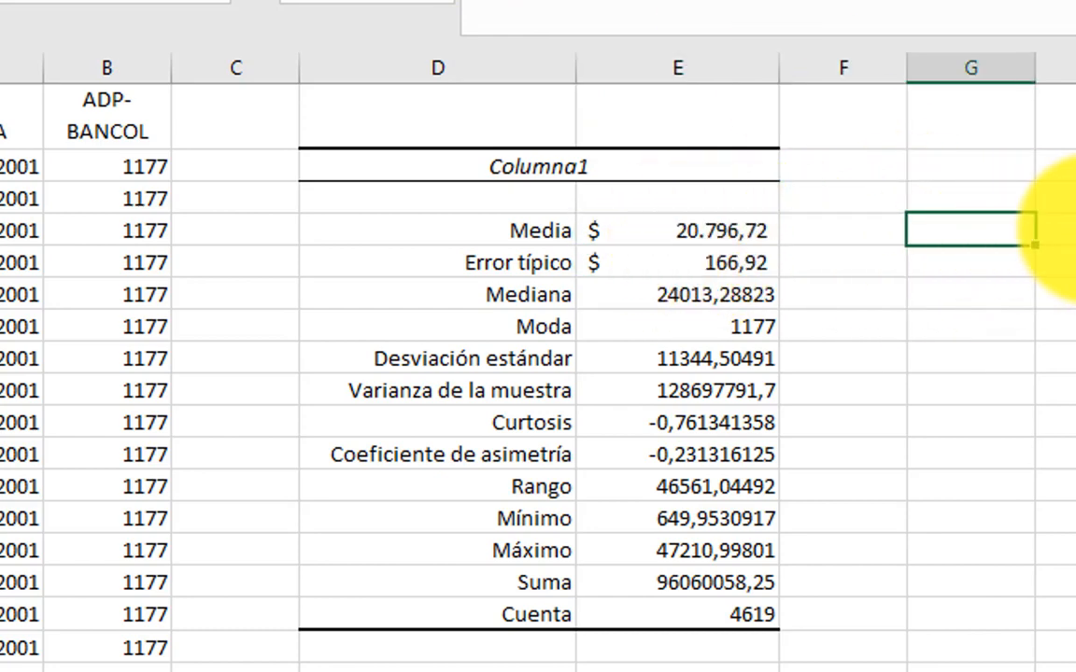
left_click(1064, 230)
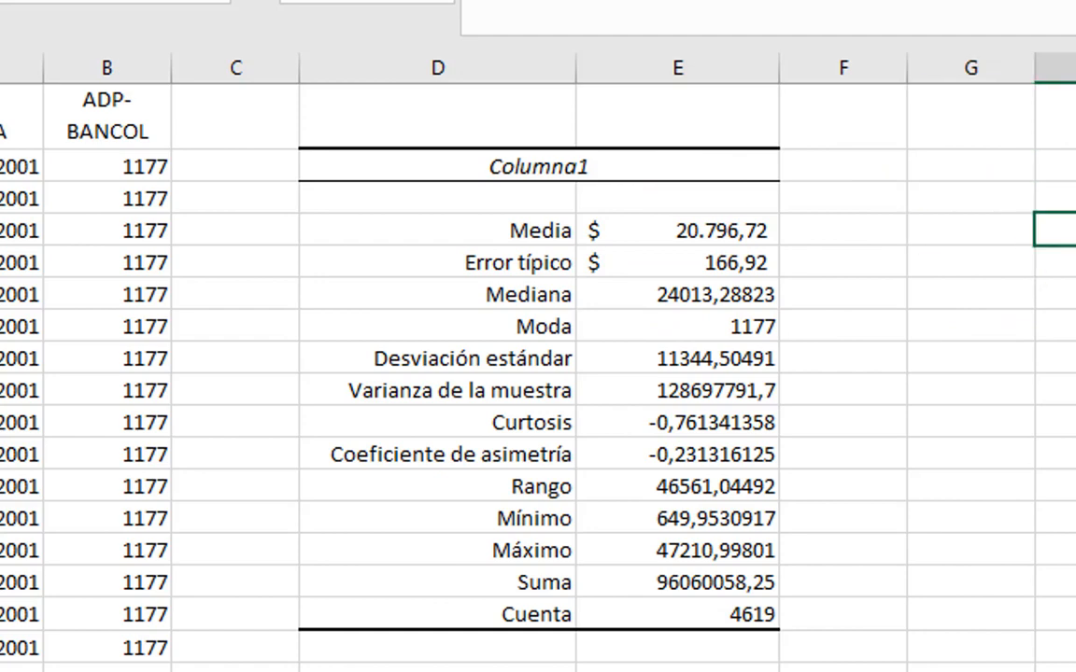
type("PROMEDIO")
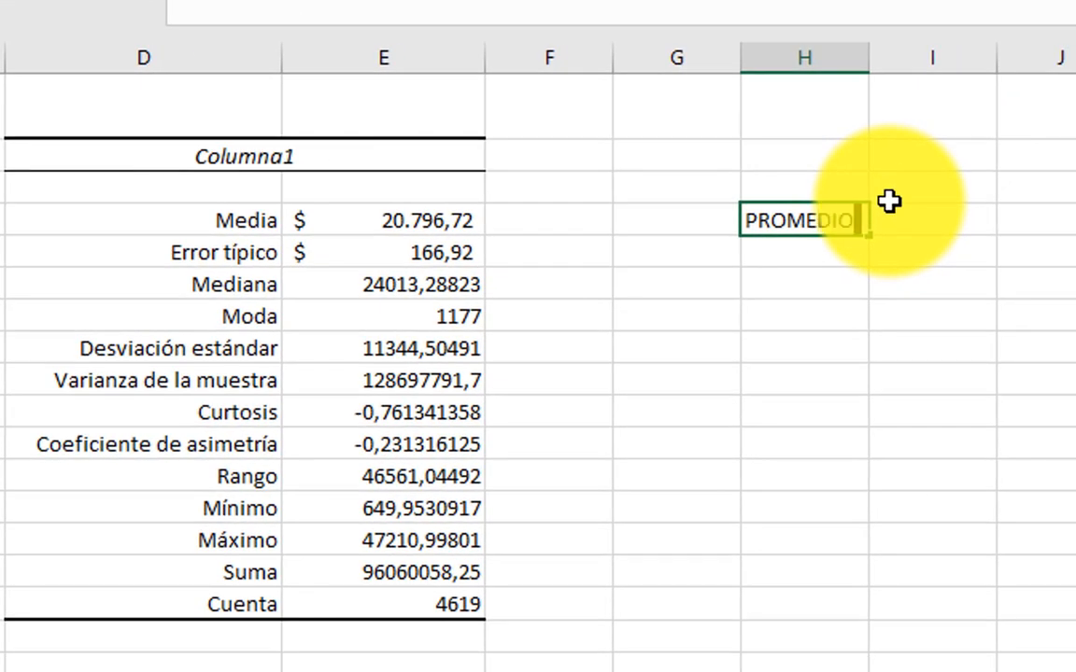
key("Return")
type("MIN")
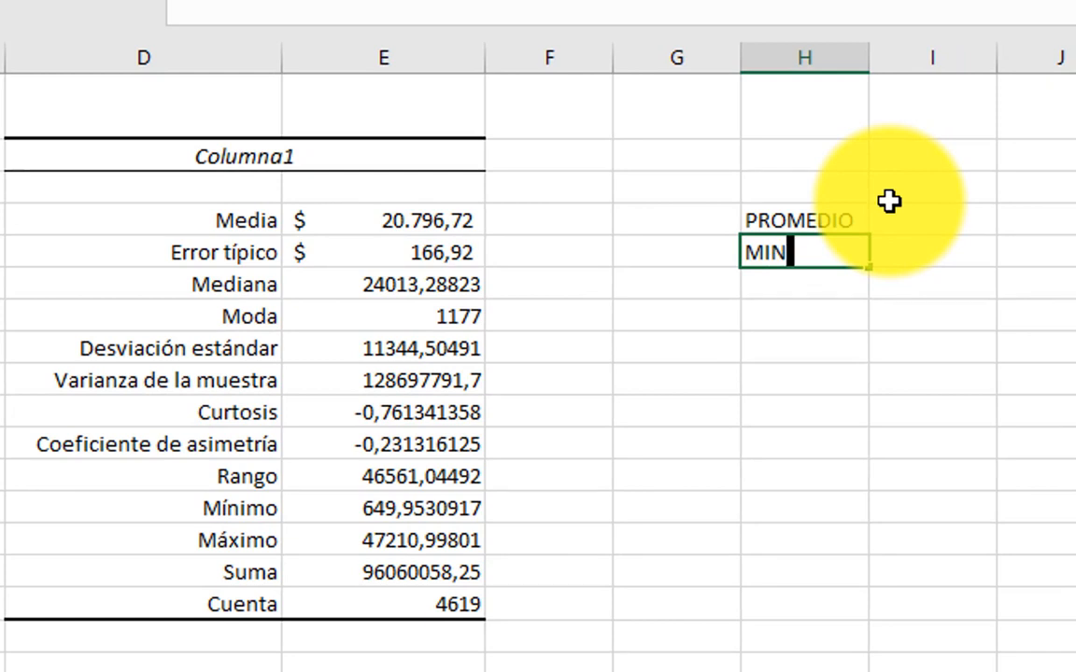
type("IMO")
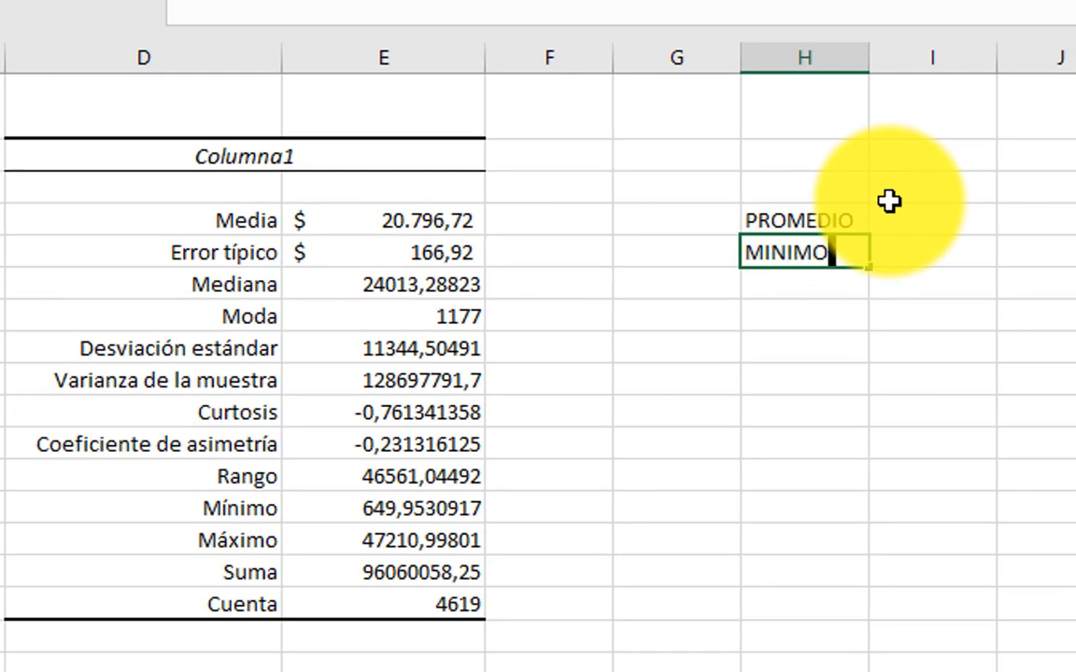
key("Up")
key("Up")
type("MAXIMO")
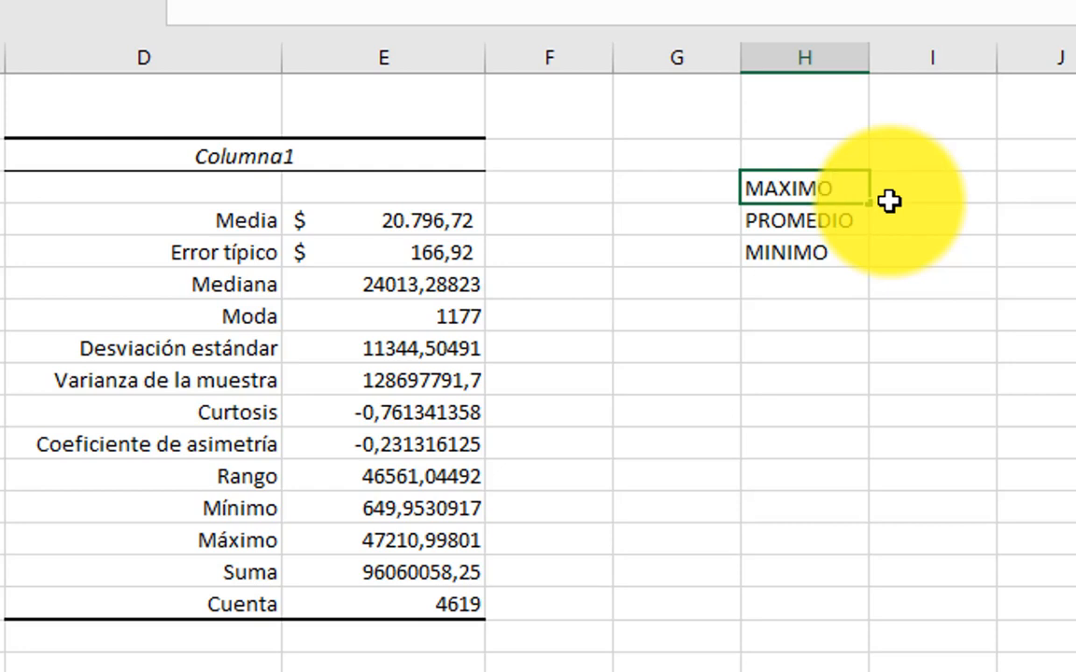
key("Return")
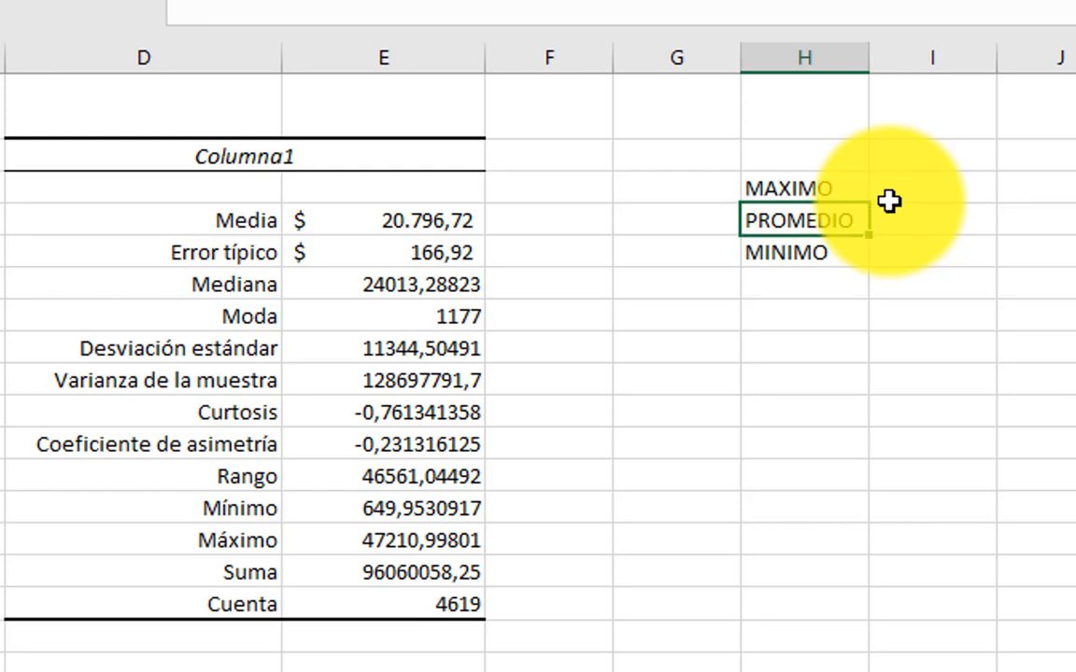
Step: In I4, beside PROMEDIO, enter a formula that references the Media value in E4
key("Right")
type("+")
key("Left")
key("Left")
key("Left")
key("Left")
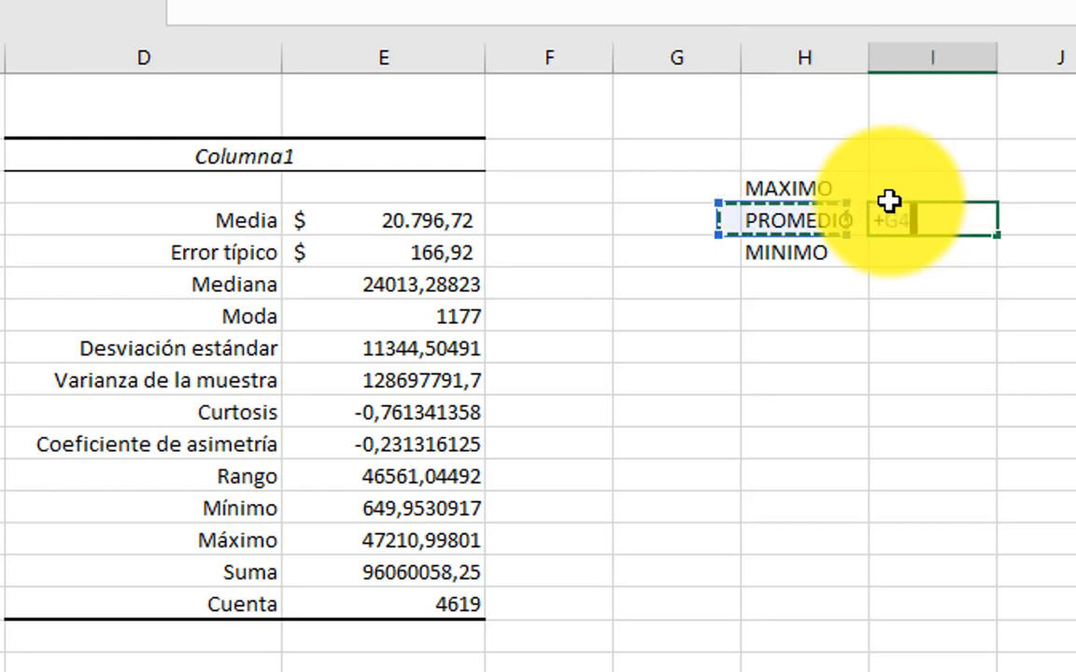
key("Return")
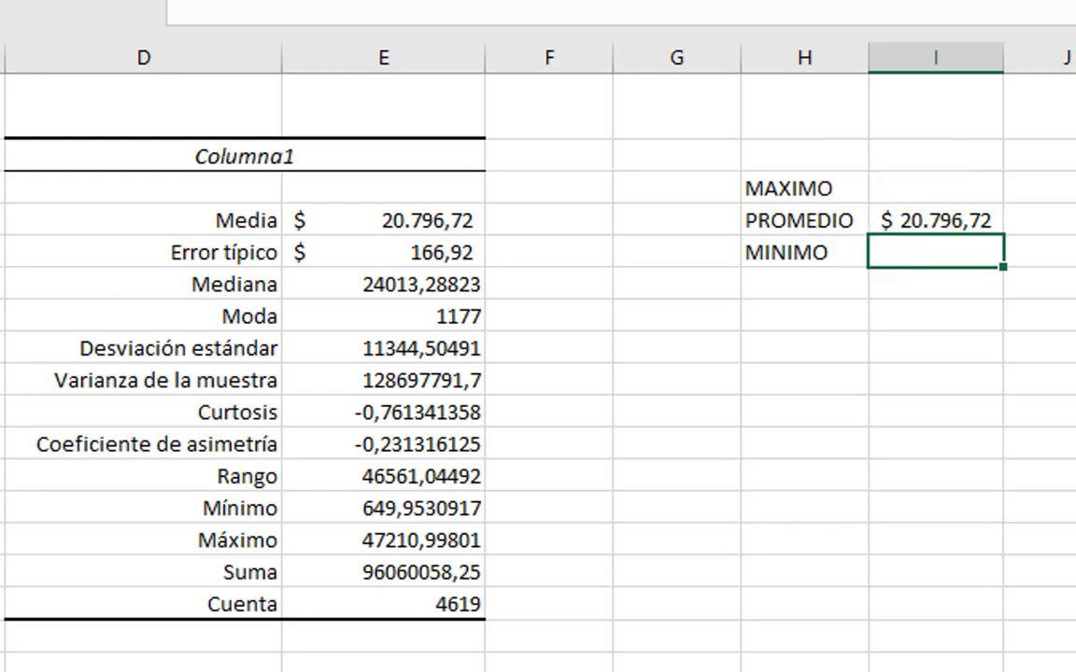
Step: Calculate the MINIMO in I5 as the average minus the standard error with the formula +I4-E5
key("Up")
key("Down")
type("+")
key("Up")
type("-")
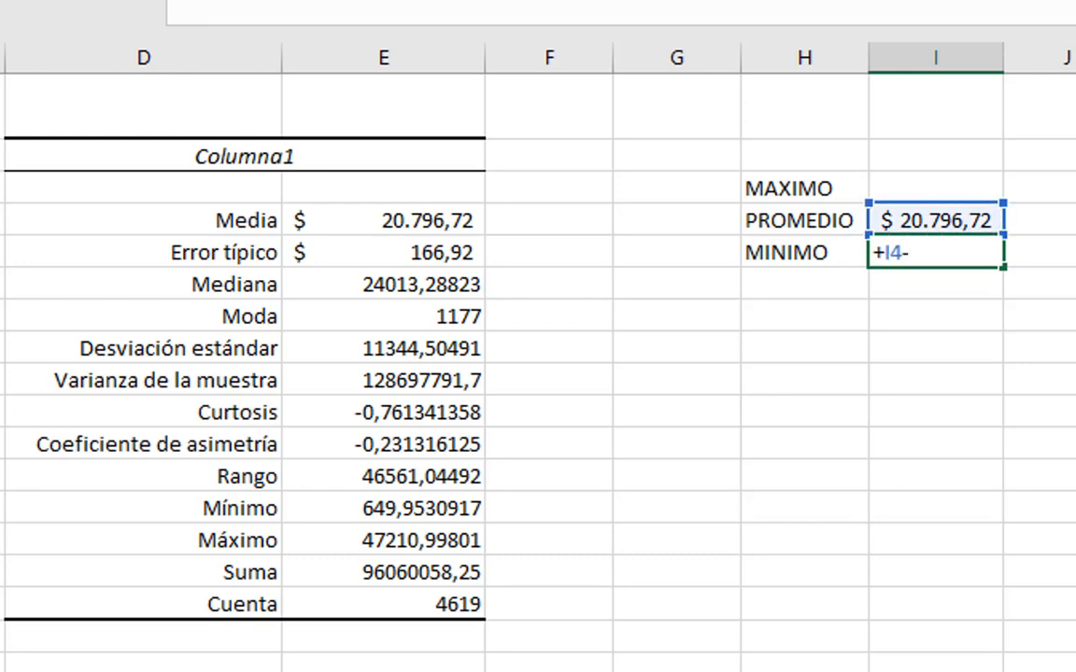
key("Left")
key("Left")
key("Left")
key("Left")
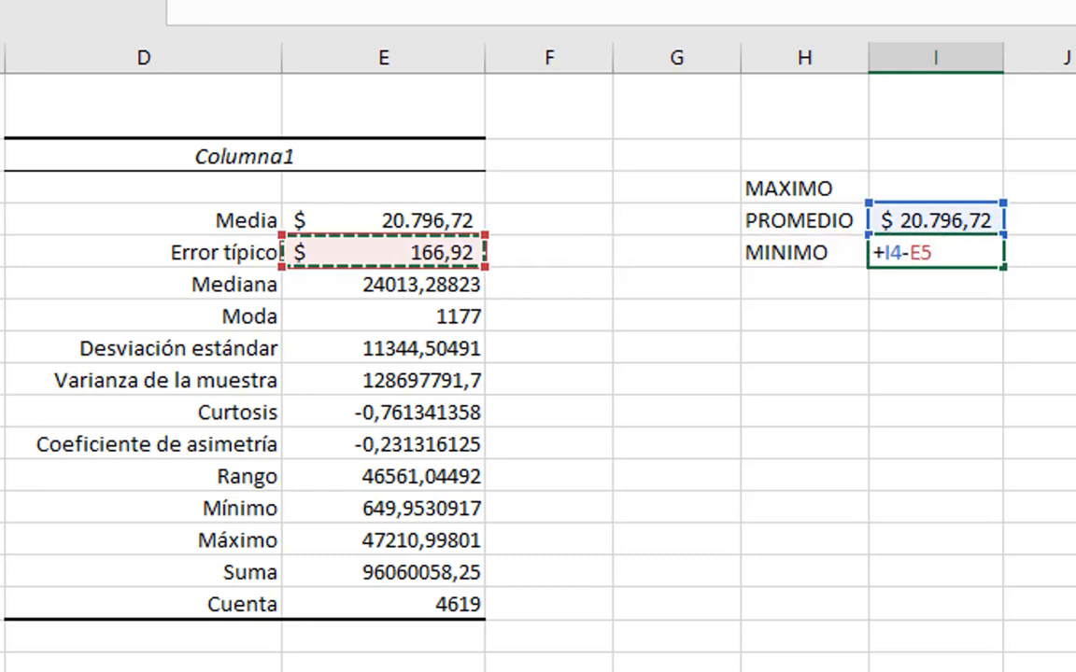
key("Return")
Step: Calculate the MAXIMO in I3 as the average plus the standard error with the formula +I4+E5
key("Up")
key("Up")
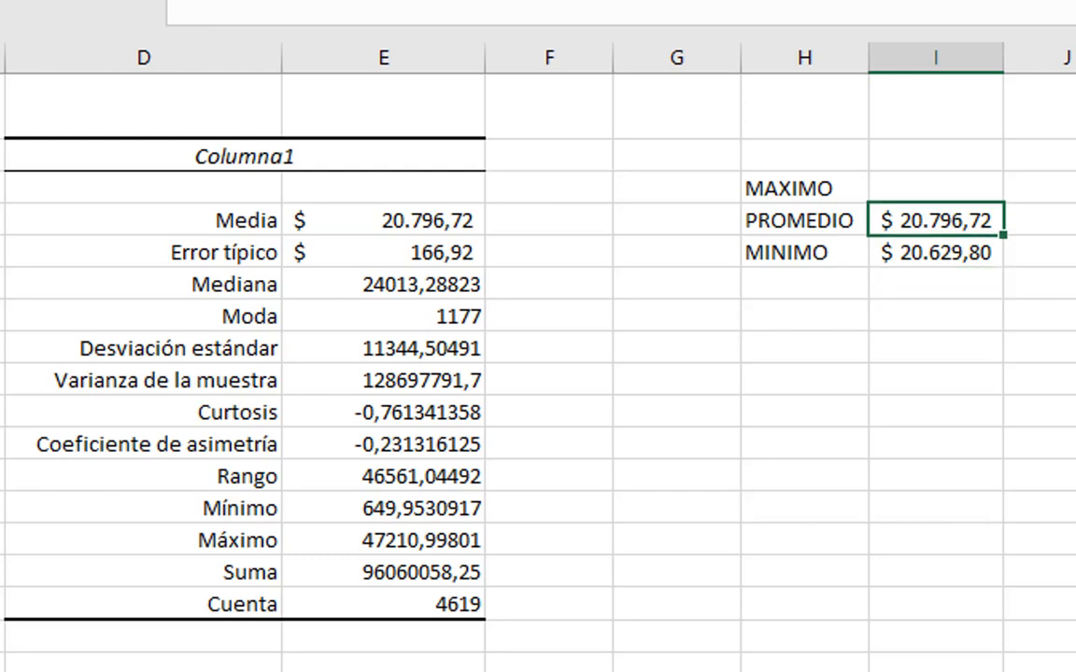
type("+")
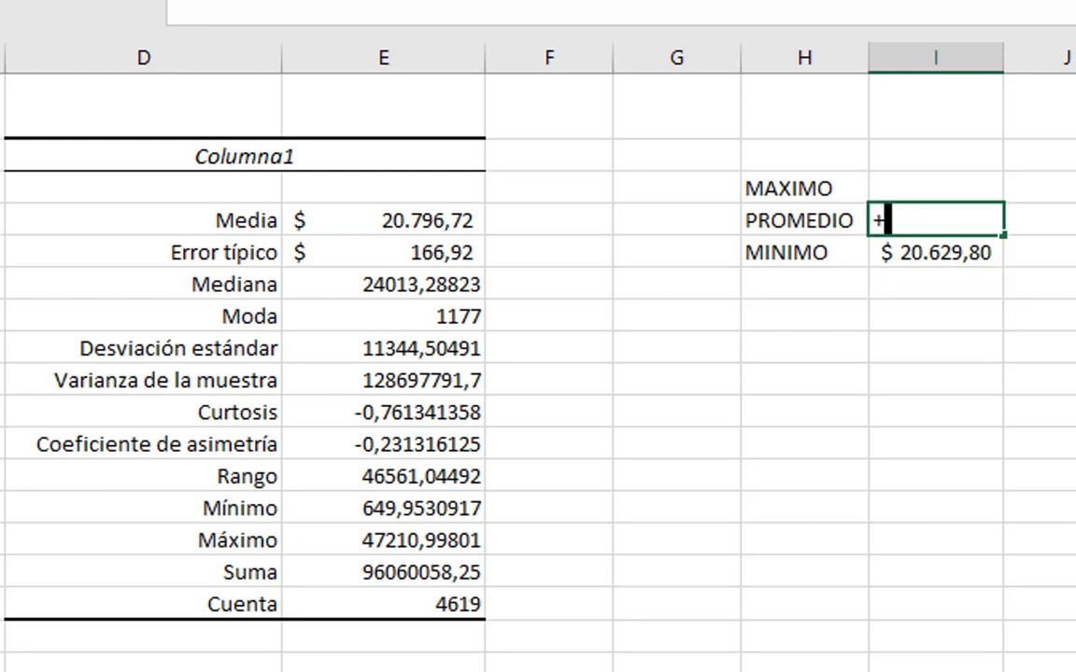
key("Escape")
key("Up")
type("+")
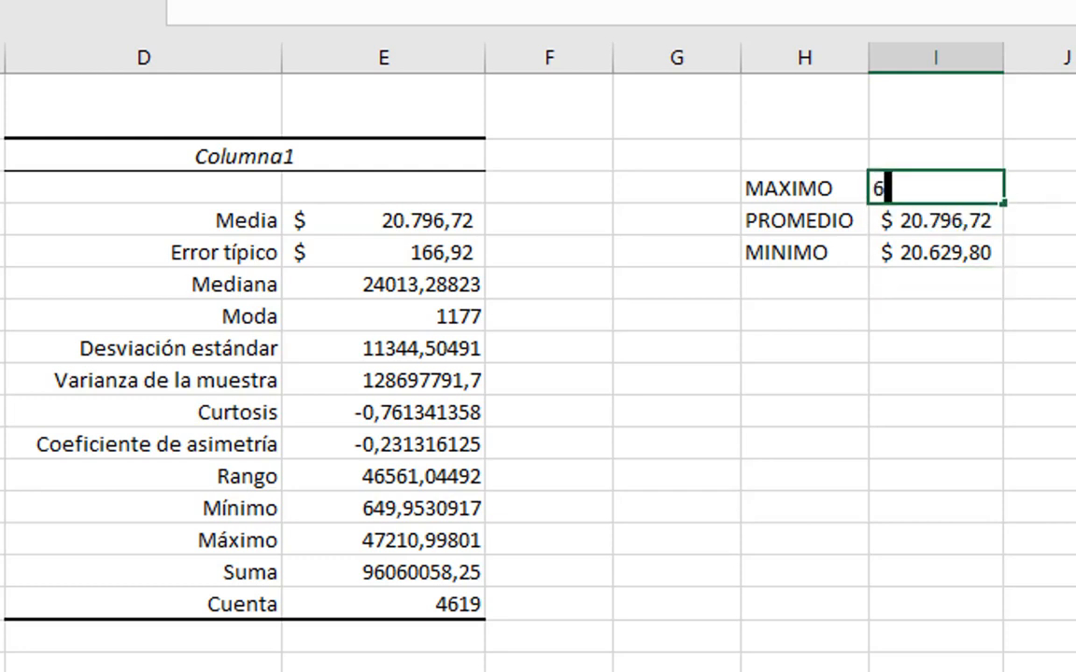
key("Escape")
type("+")
key("Down")
type("+")
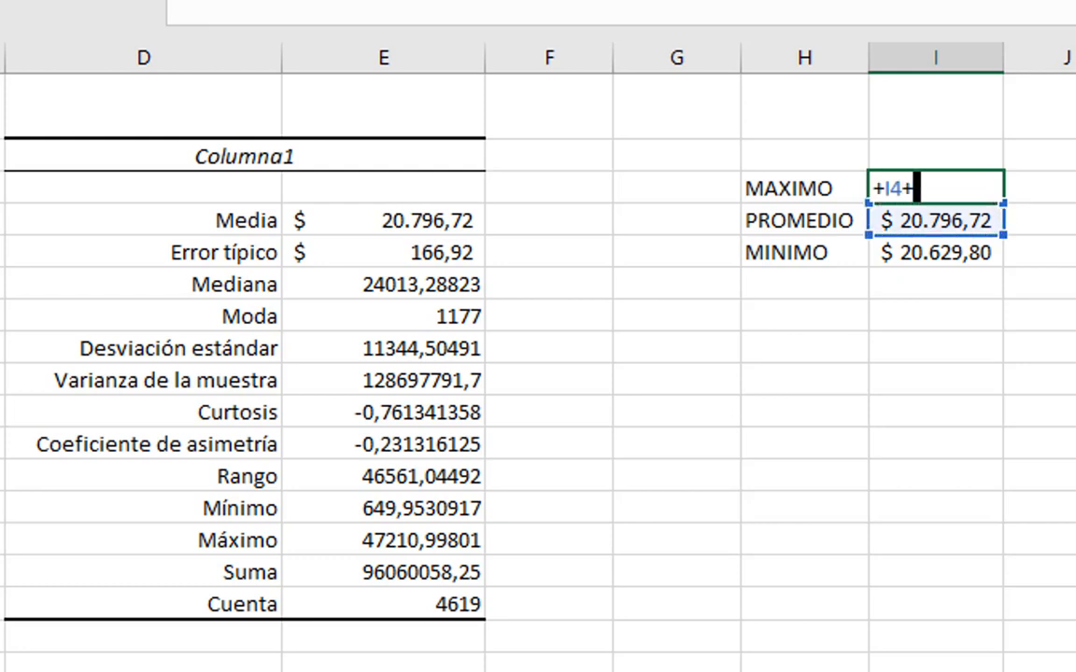
key("Left")
key("Left")
key("Left")
key("Left")
key("Down")
key("Down")
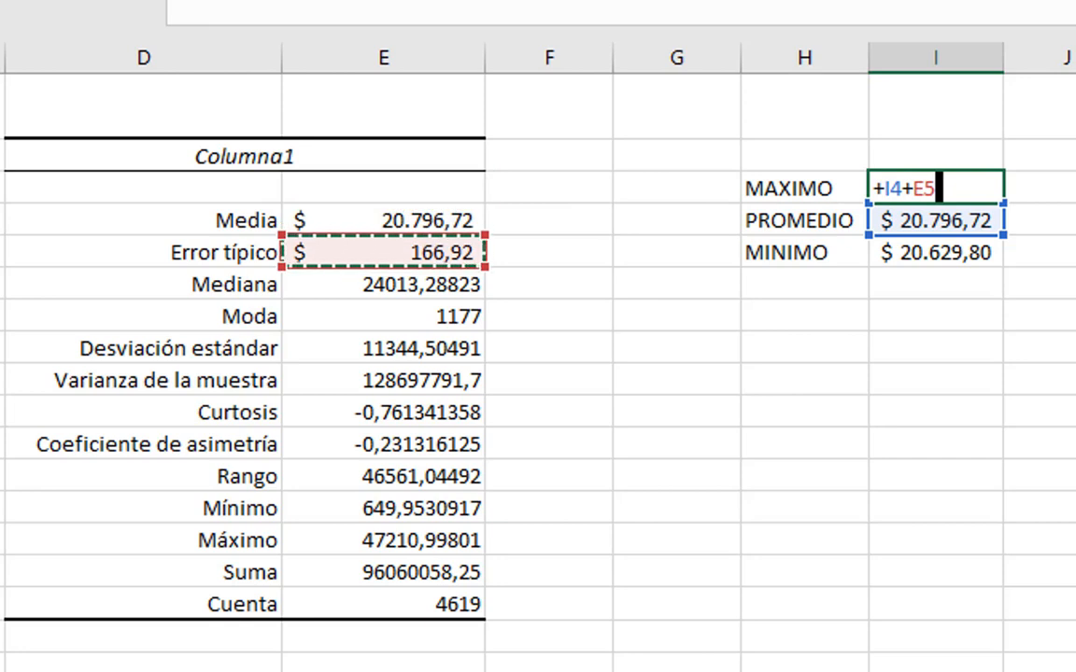
key("Return")
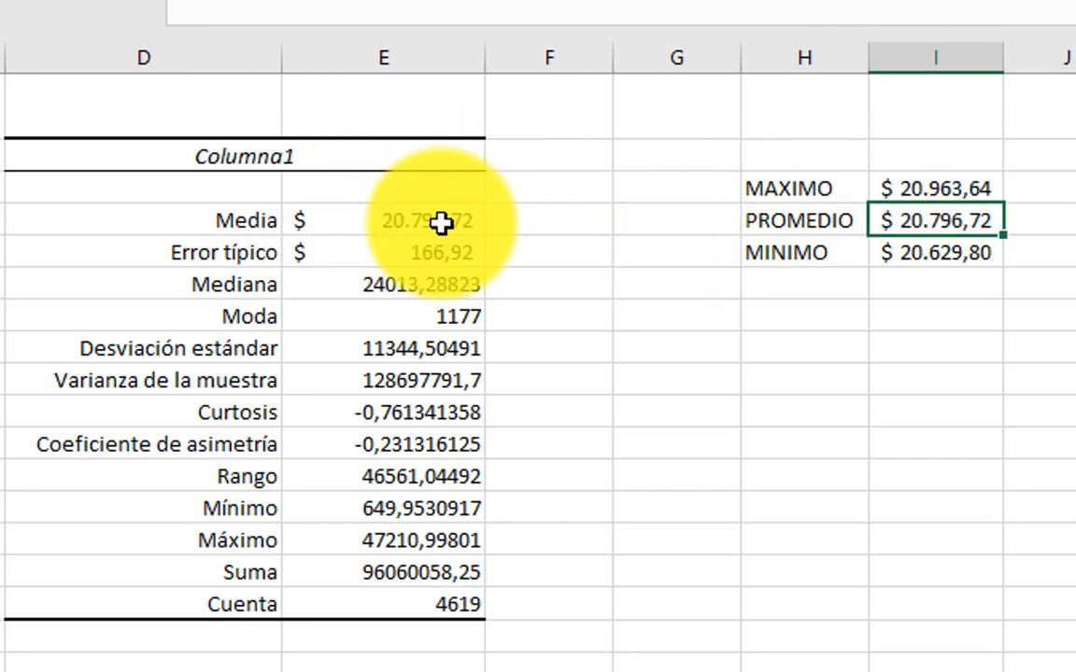
left_click(258, 226)
left_click(413, 243)
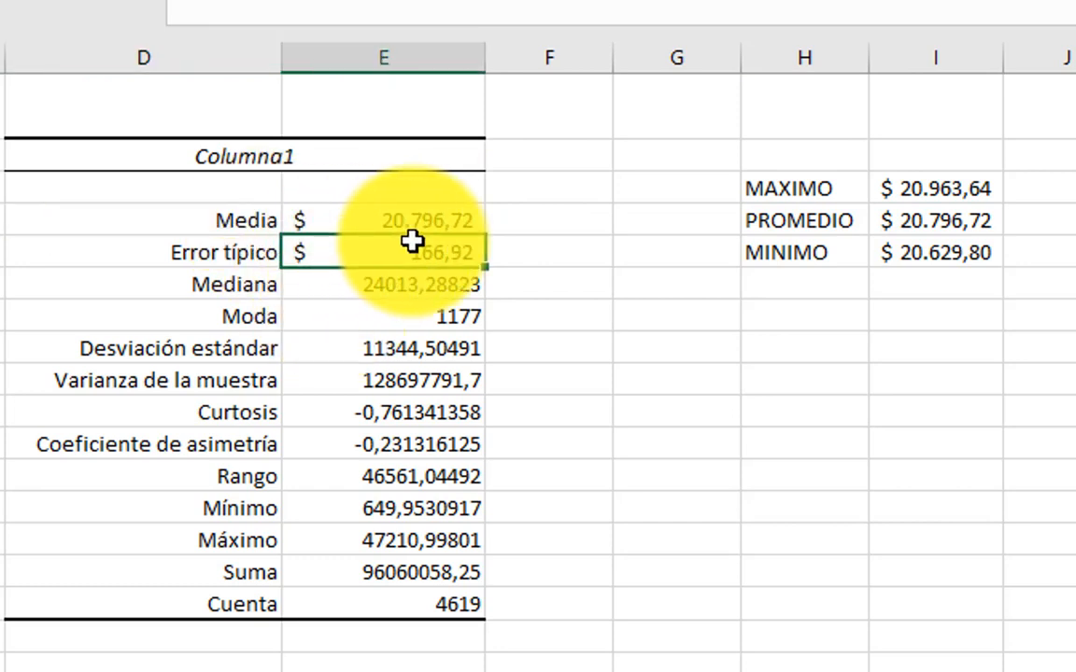
left_click(415, 221)
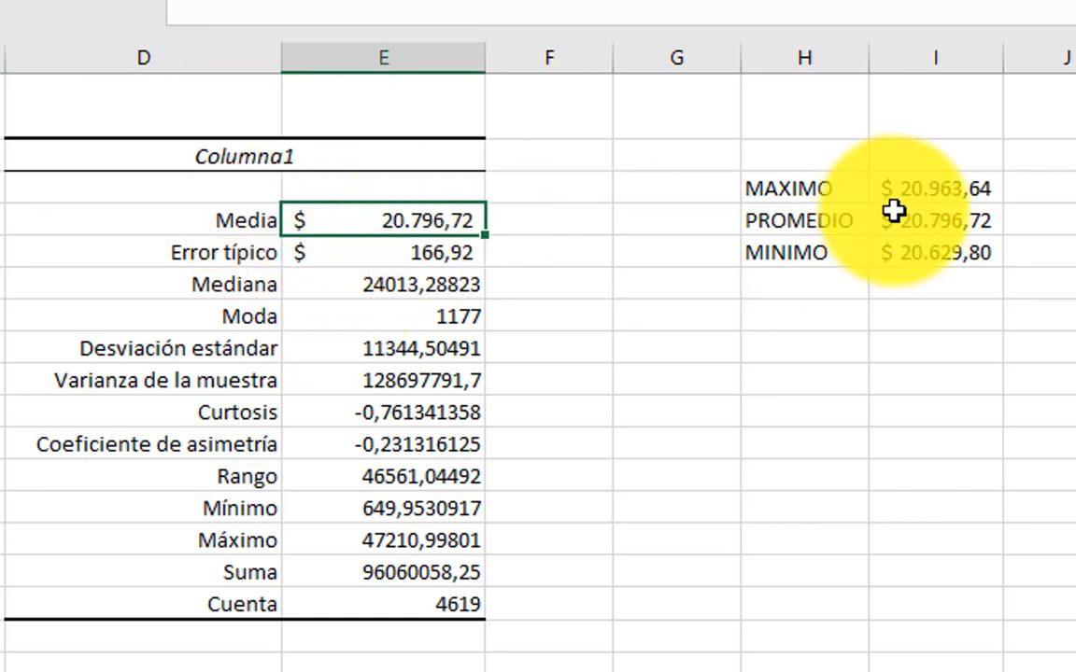
left_click(943, 221)
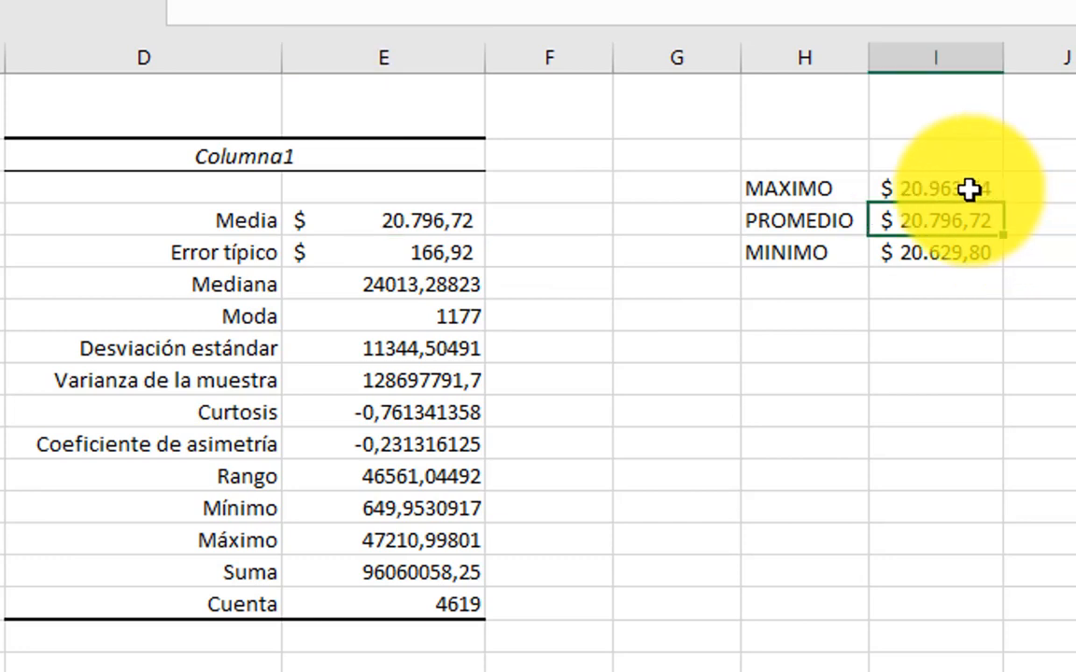
left_click_drag(967, 186, 965, 248)
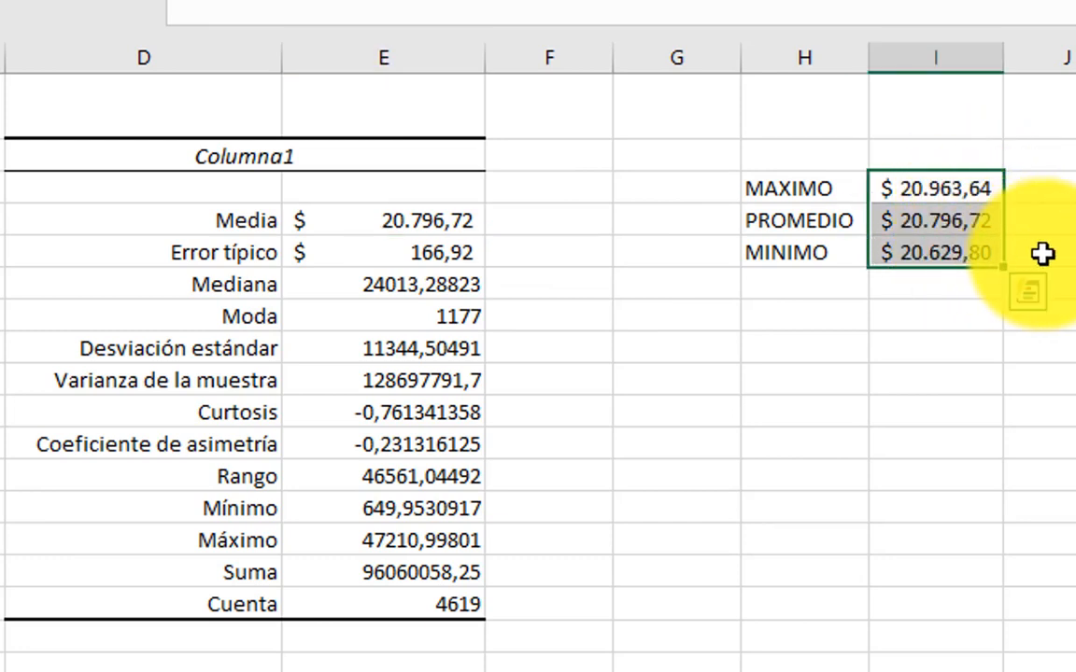
Step: Fill the MAXIMO, PROMEDIO and MINIMO values in I3:I5 with yellow
left_click(918, 258)
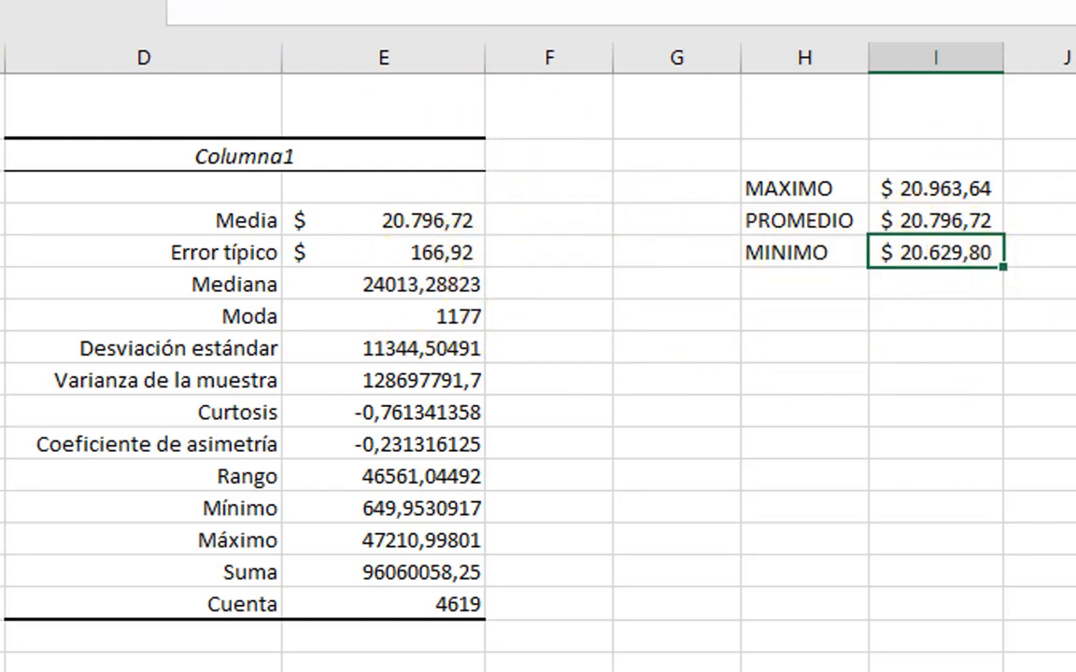
left_click(158, 1)
left_click_drag(906, 188, 894, 252)
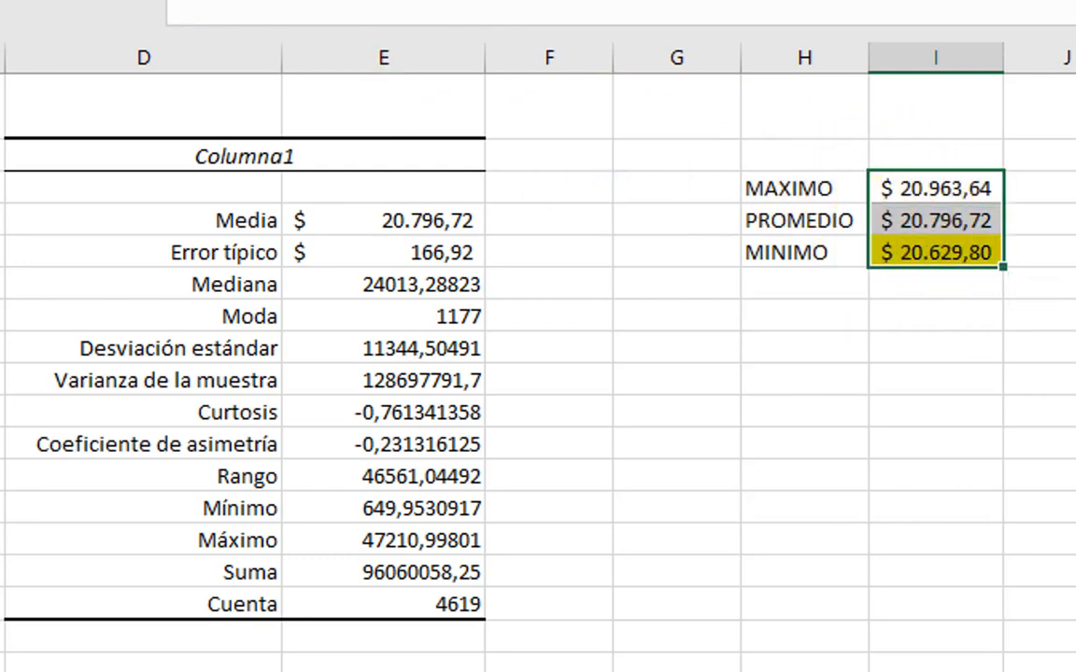
left_click(159, 1)
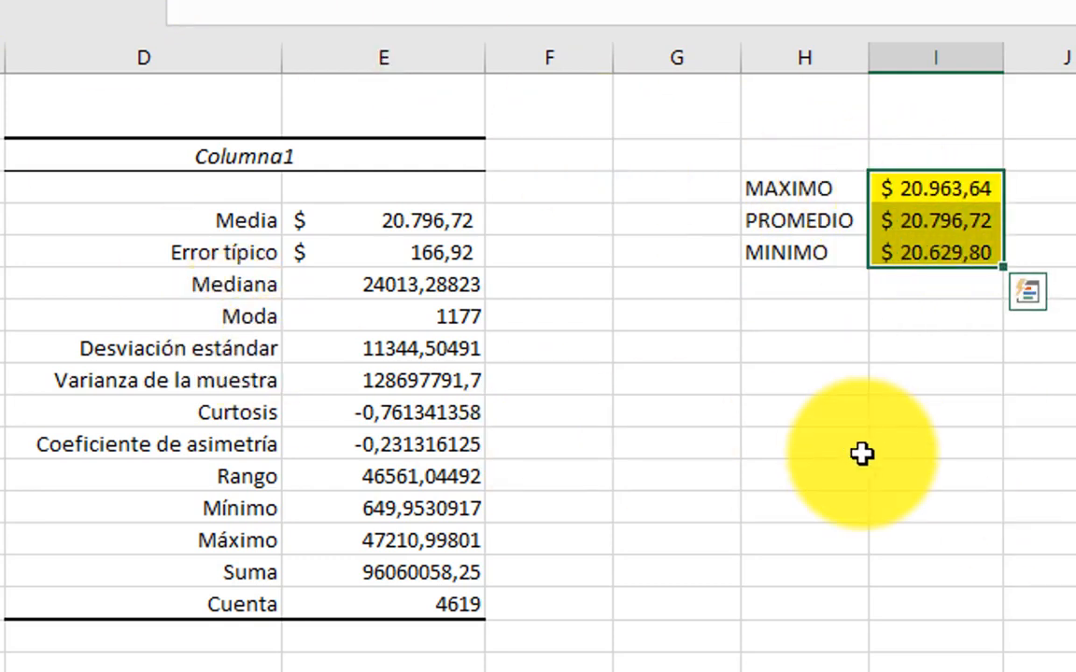
Step: Fill the Media, Error típico and Mediana values in E4:E6 of the statistics table with yellow
left_click(933, 378)
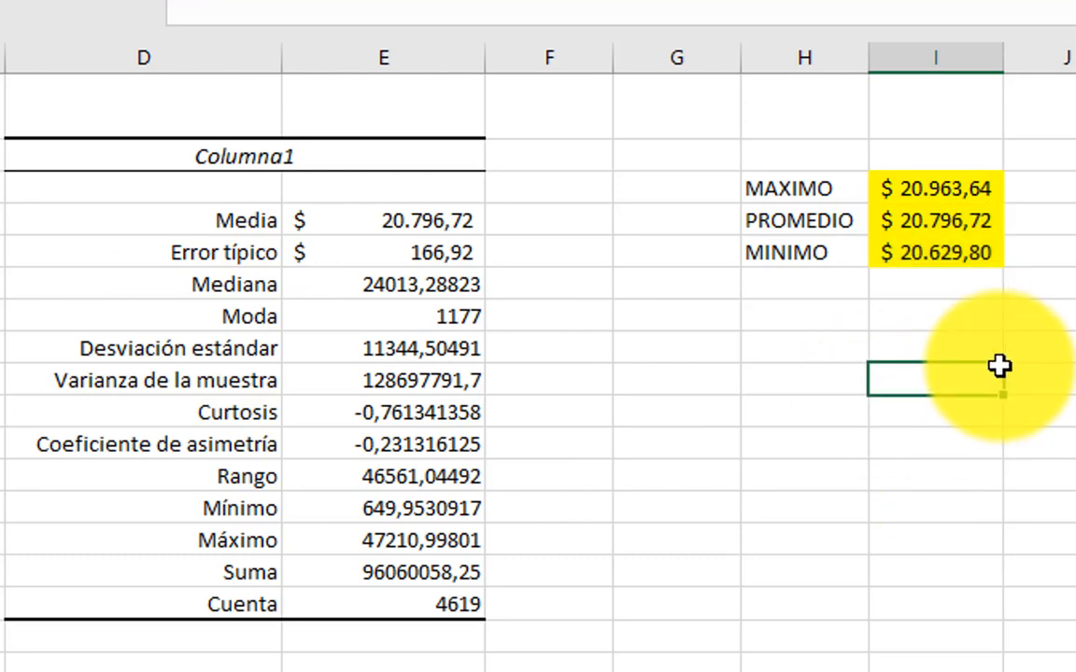
left_click_drag(422, 228, 420, 249)
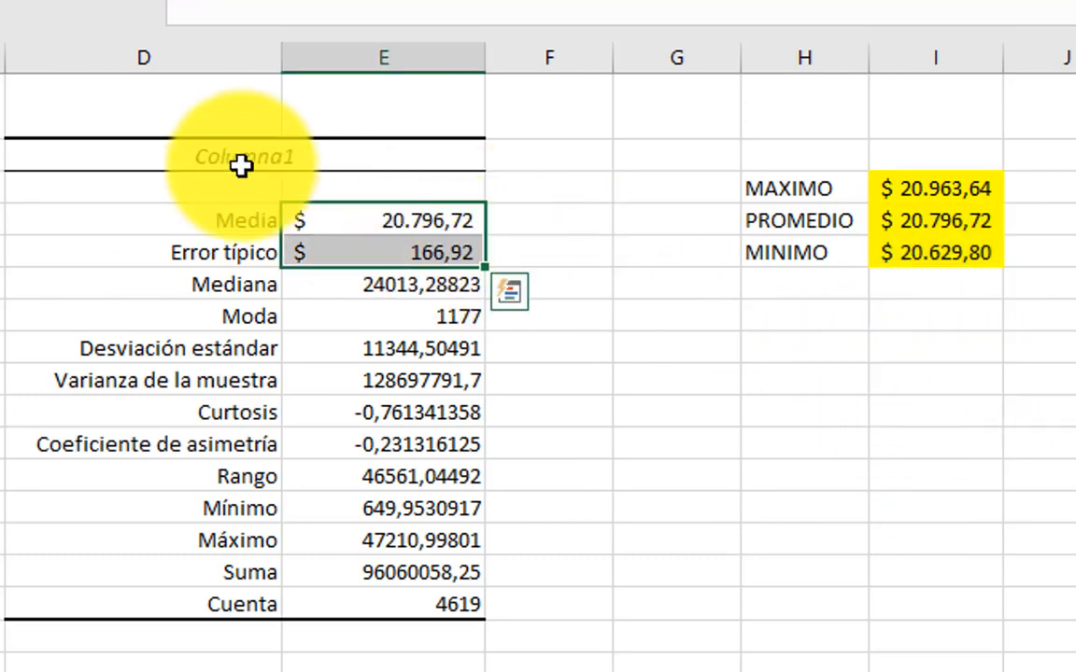
left_click(932, 415)
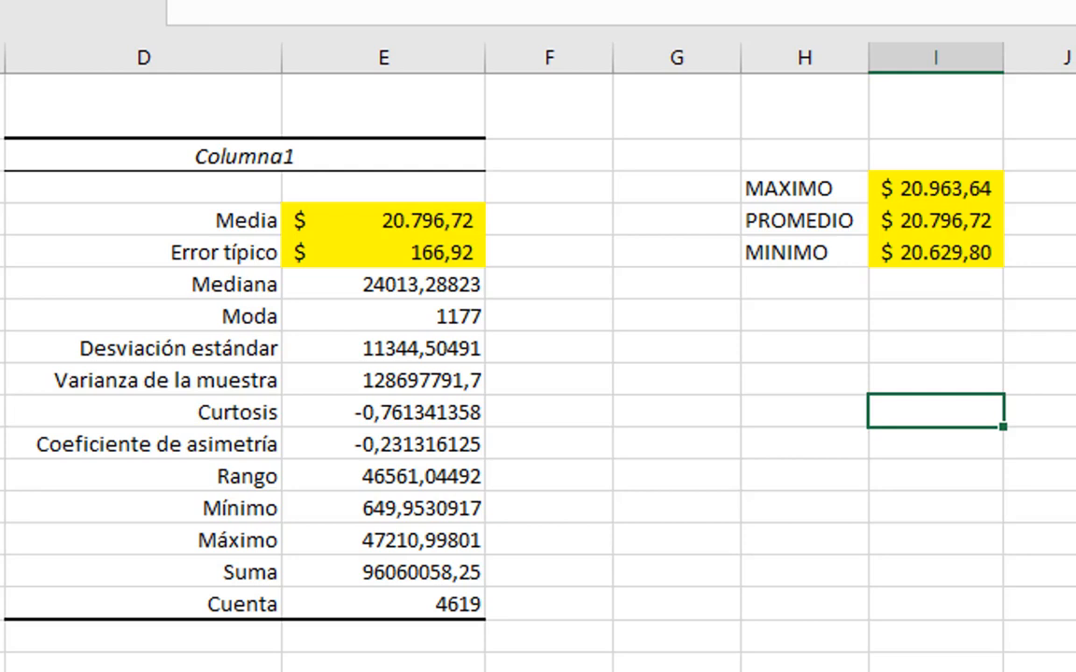
left_click(332, 288)
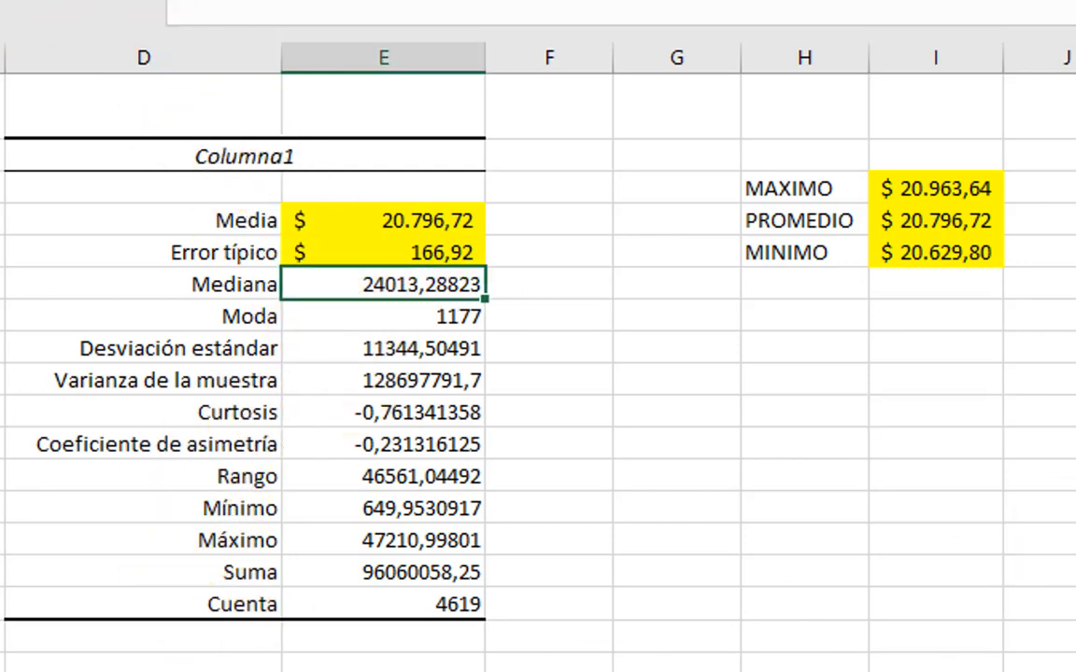
left_click(217, 3)
left_click(692, 404)
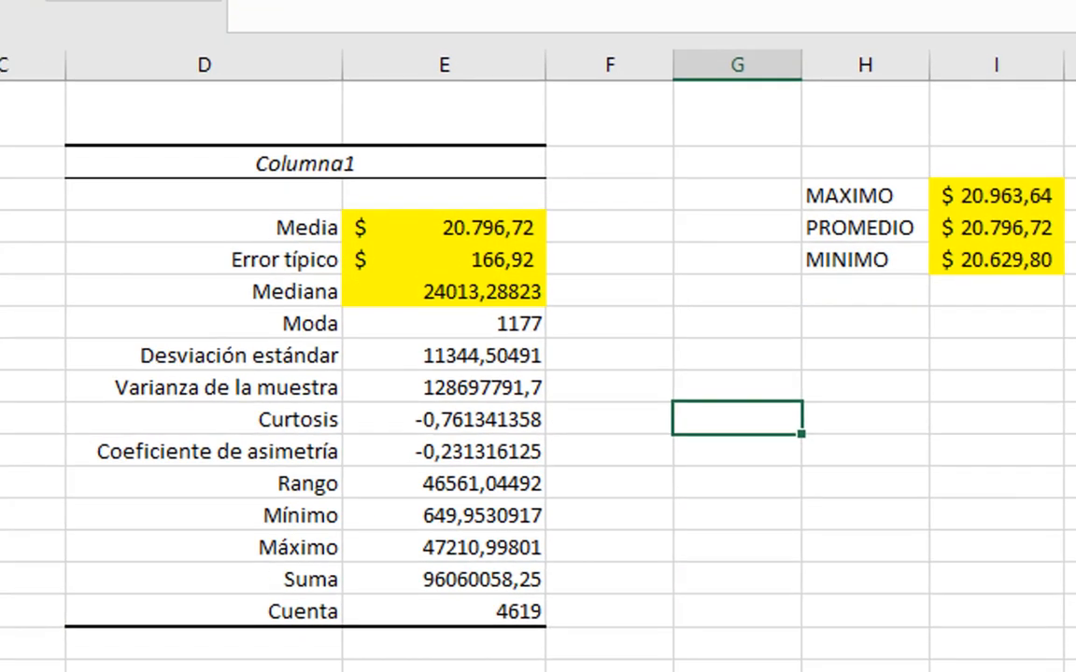
Step: Copy the whole ADP-BANCOL price column from column B, including its header, into column K starting at K1
left_click(213, 168)
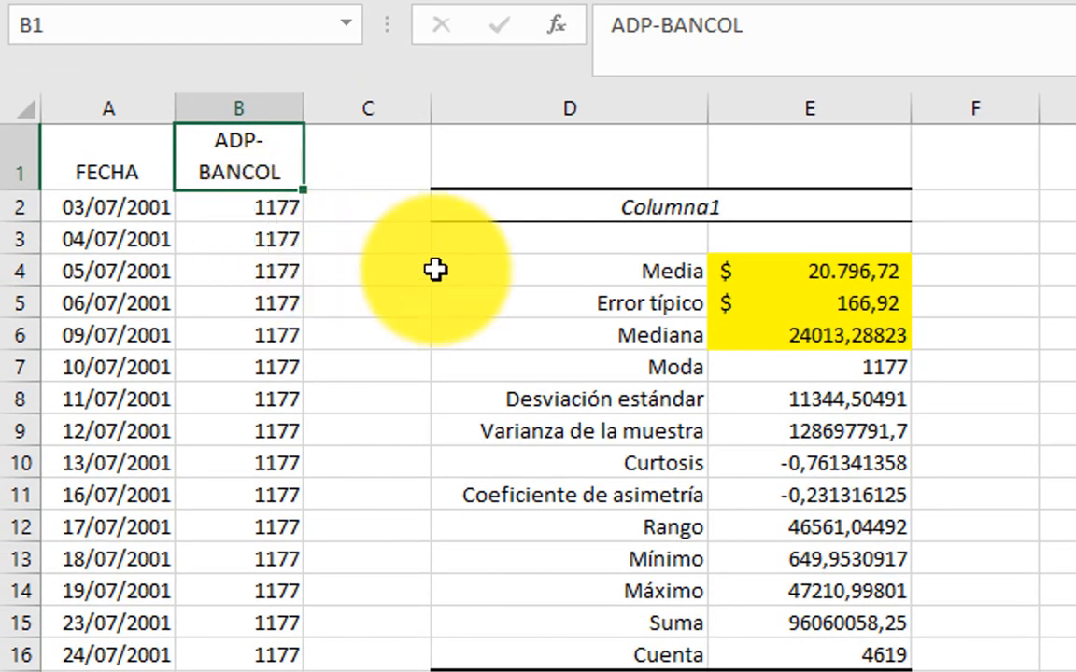
key("ctrl+shift+Down")
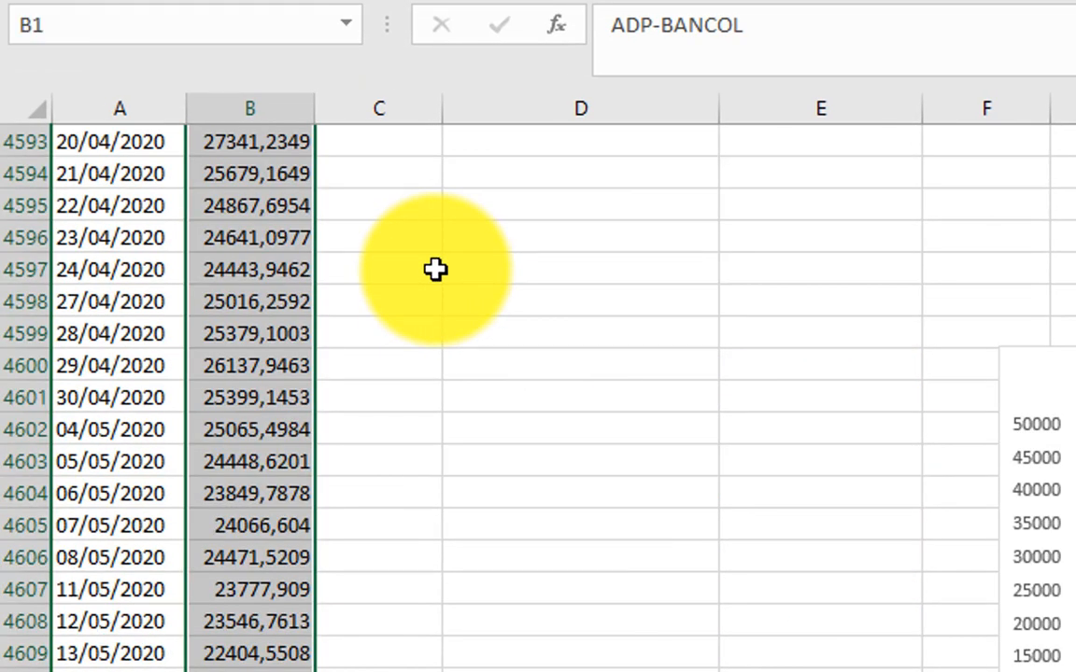
key("ctrl+c")
key("Right")
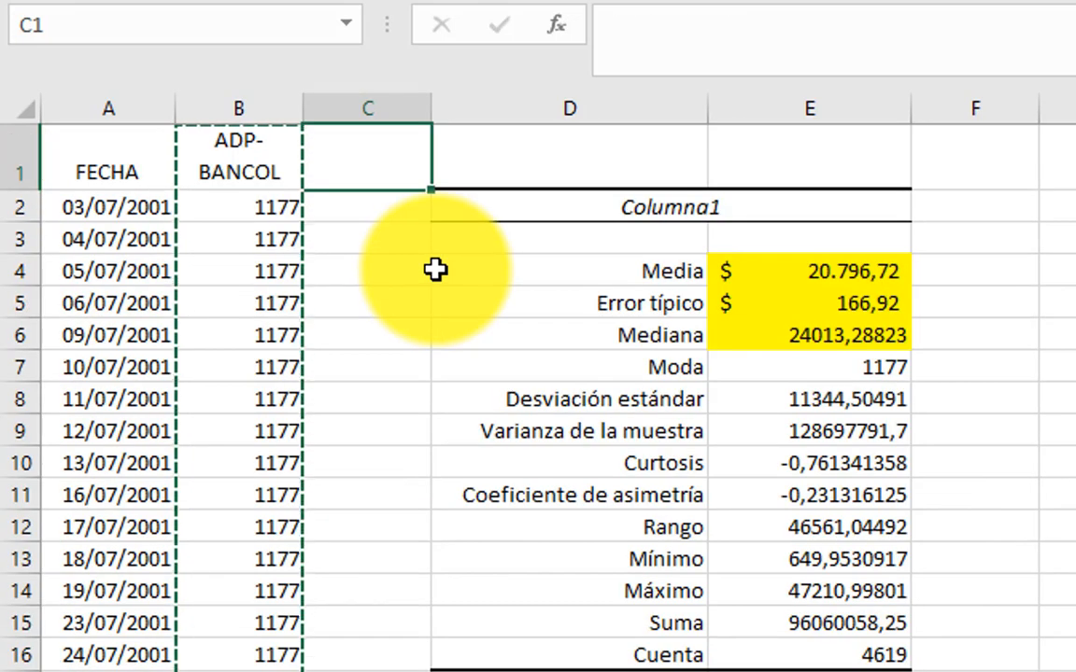
key("Right")
key("Right")
key("Right")
key("Right")
key("Right")
key("Right")
key("Right")
key("Right")
key("Down")
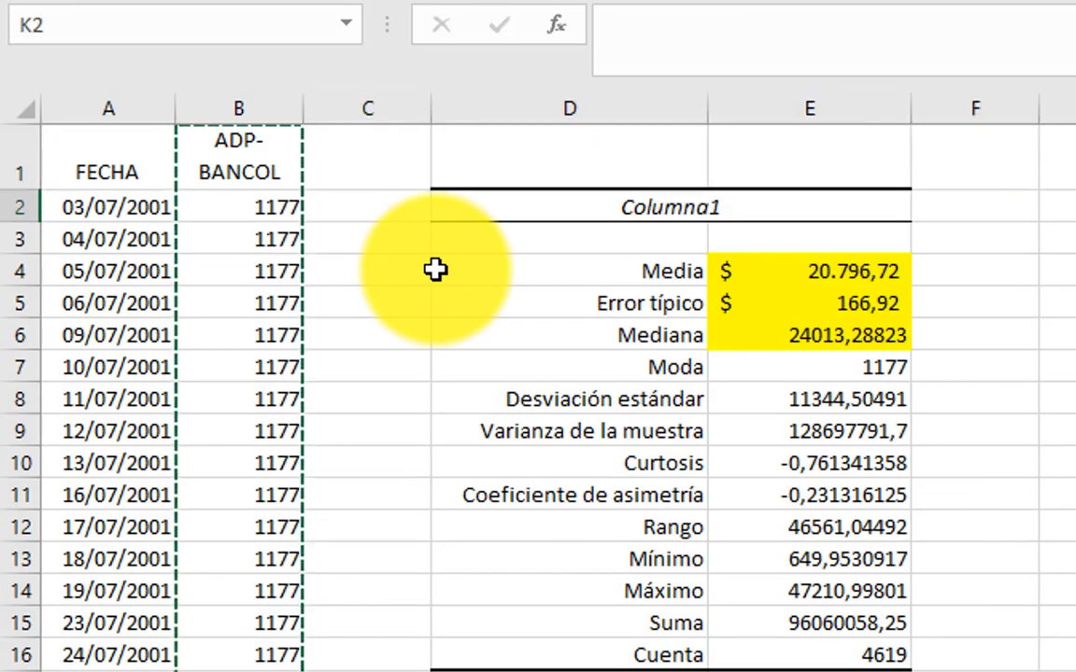
key("Up")
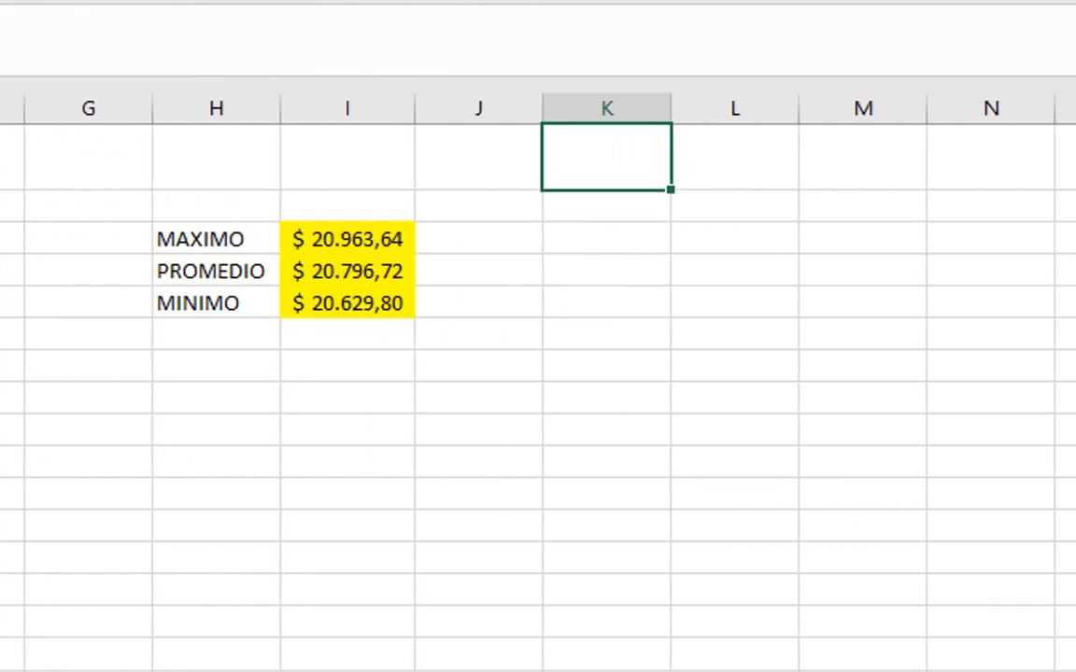
key("ctrl+v")
key("Down")
key("Down")
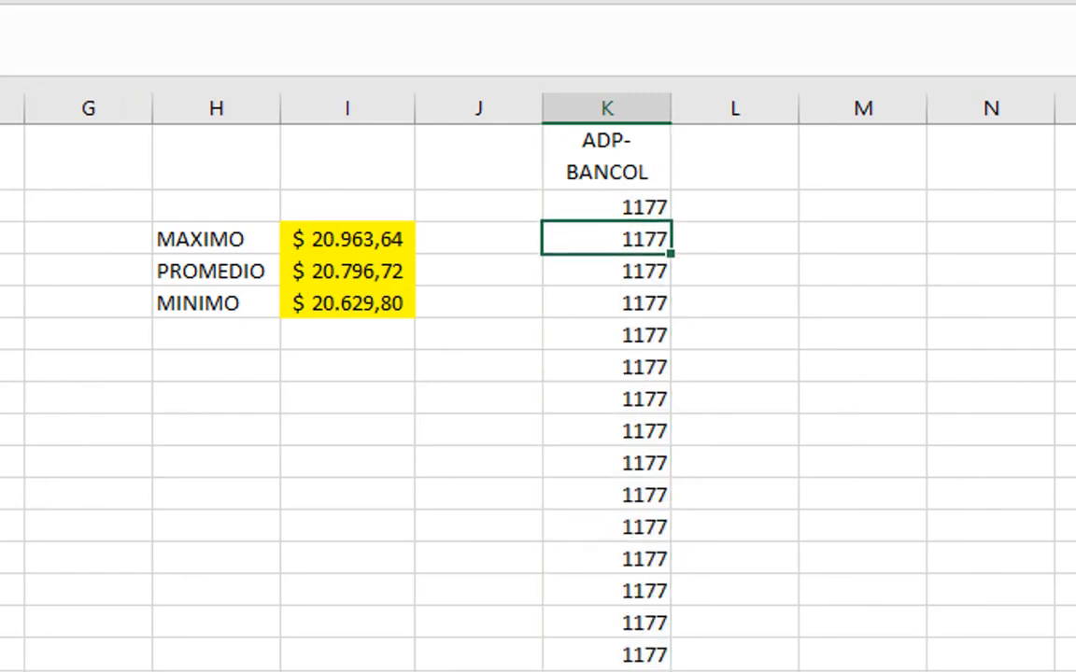
Step: Sort the copied ADP-BANCOL prices in column K by cell values from smallest to largest, treating the first row as a header
key("Up")
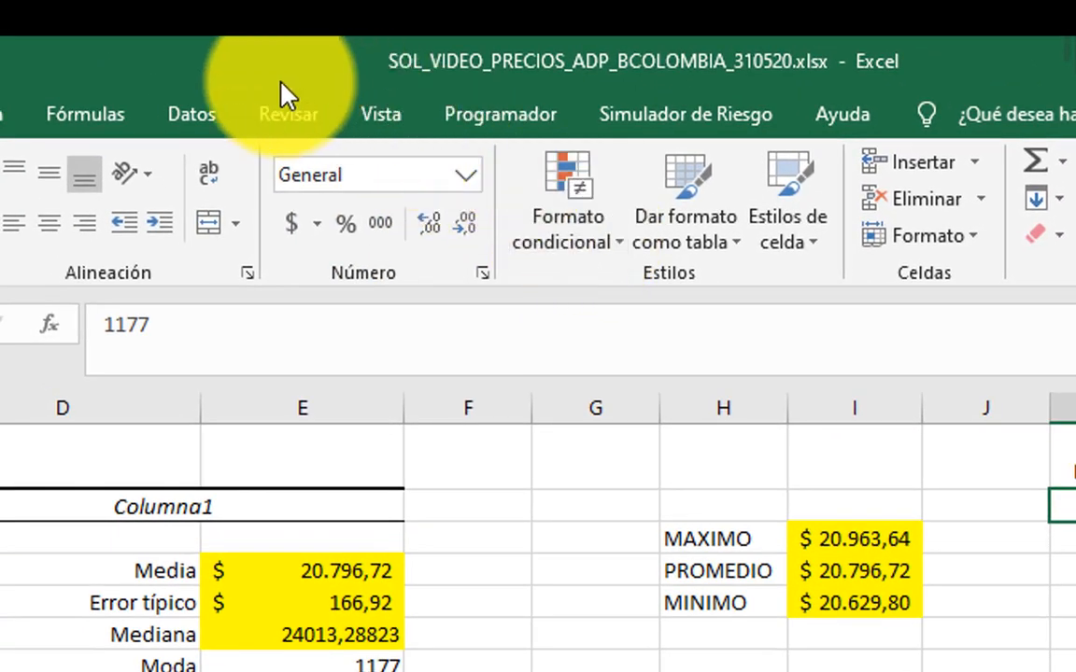
left_click(175, 124)
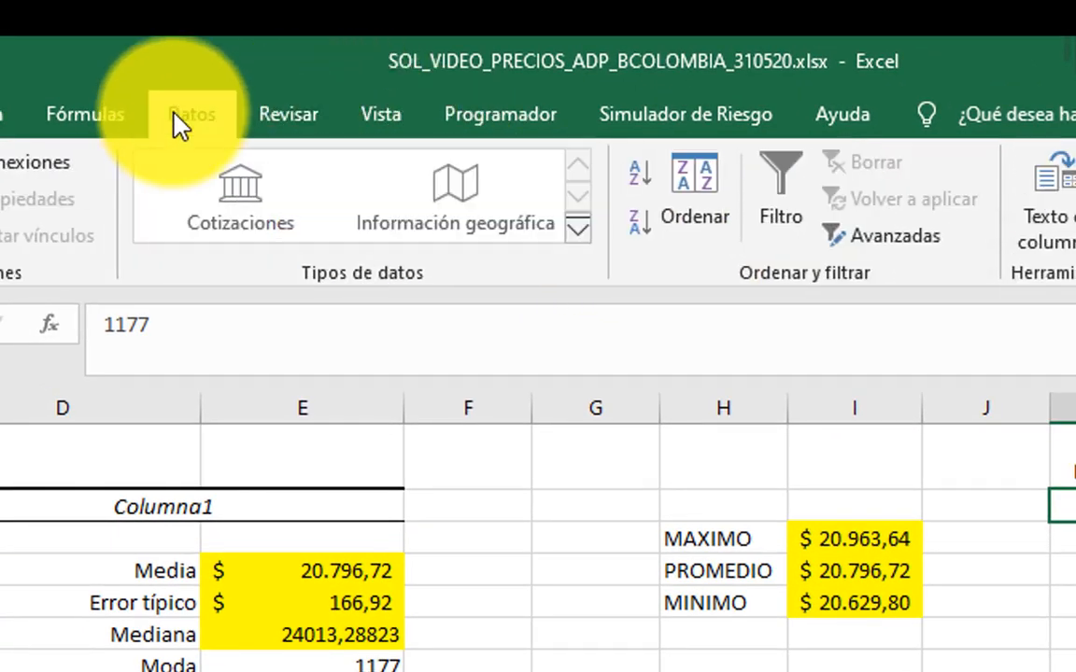
left_click(696, 216)
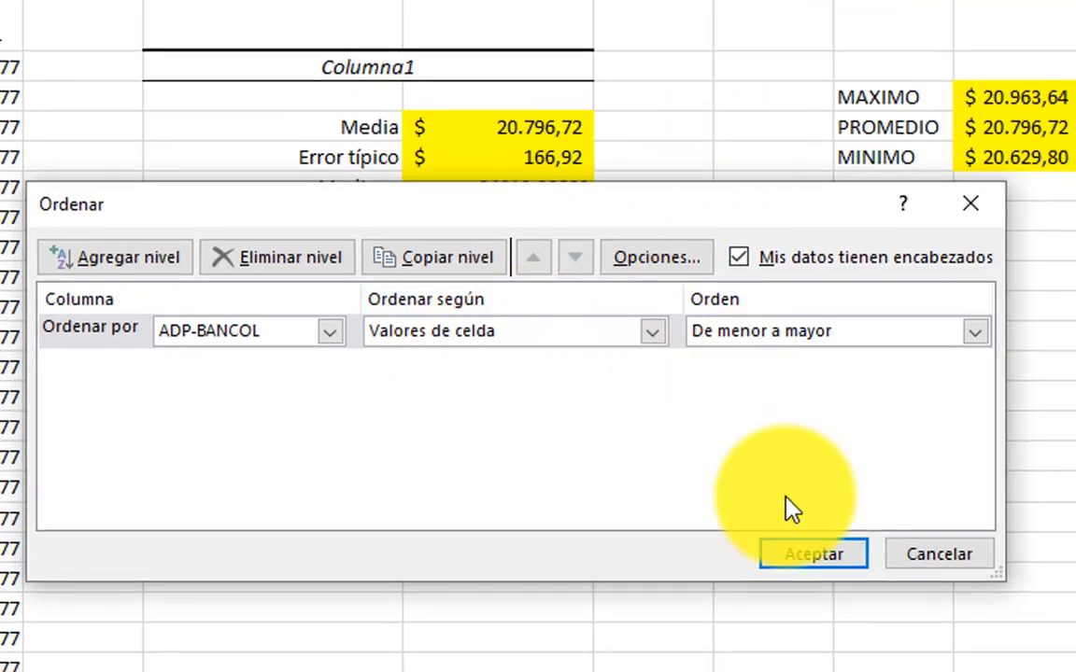
left_click(790, 558)
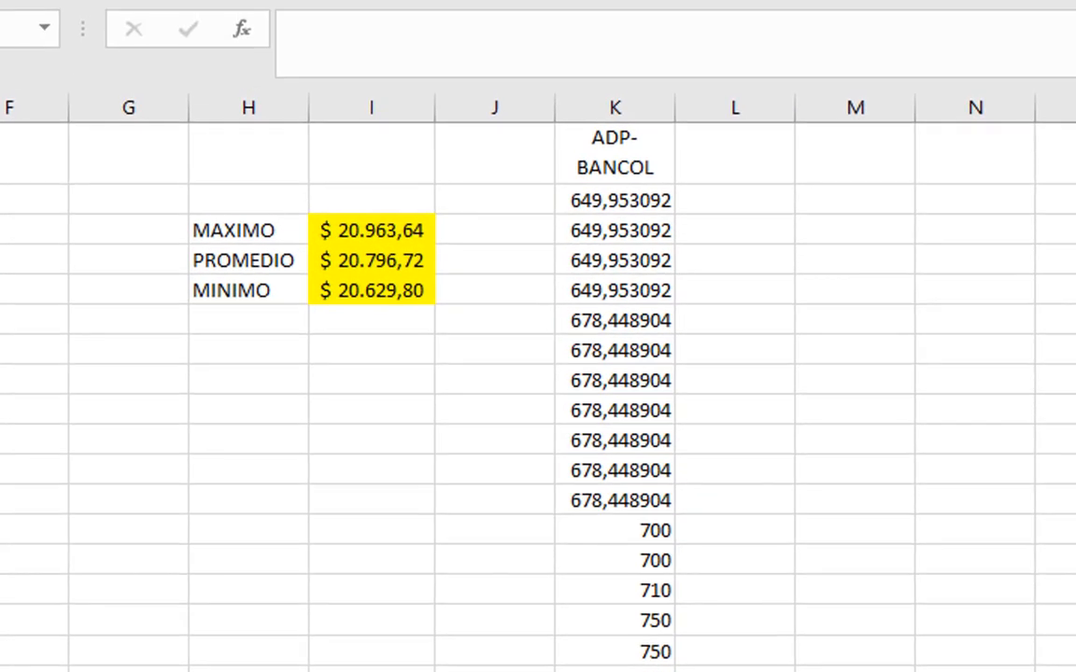
Step: Number the sorted prices in column J by entering 1 in J2 and 2 in J3 and filling the series down the list
left_click(532, 203)
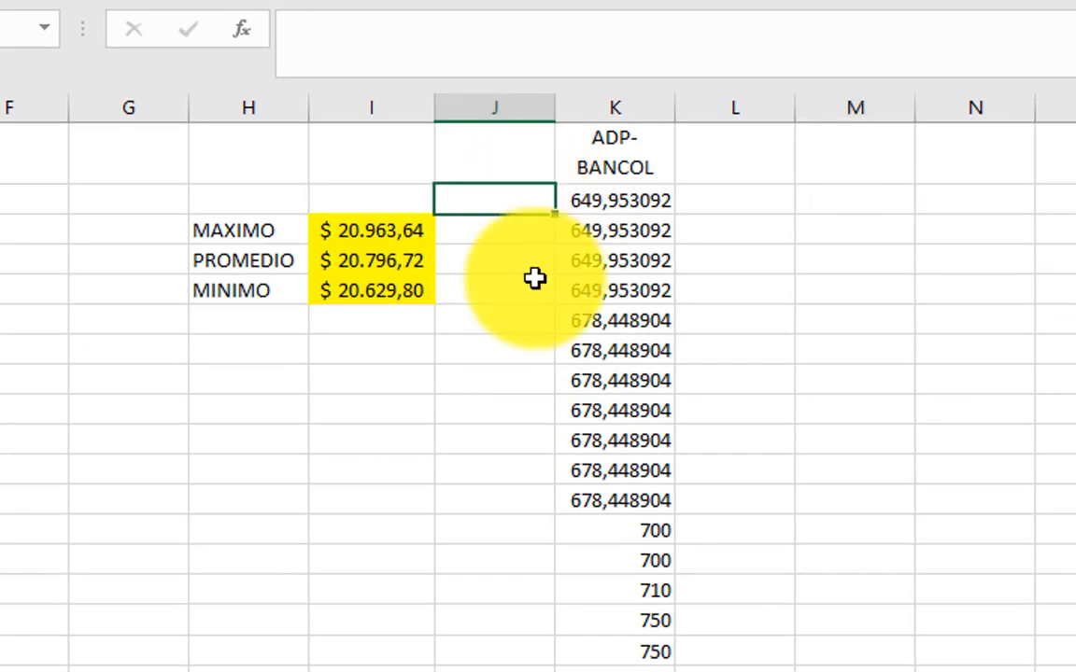
type("1")
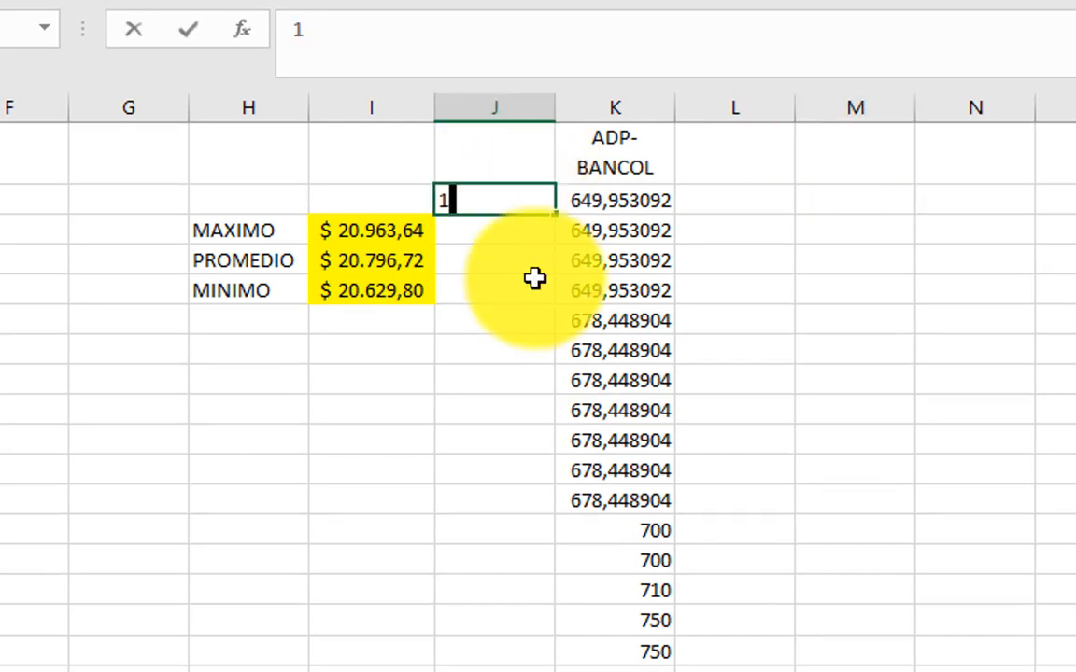
key("Return")
type("2")
key("Return")
key("Up")
key("Up")
key("shift+Down")
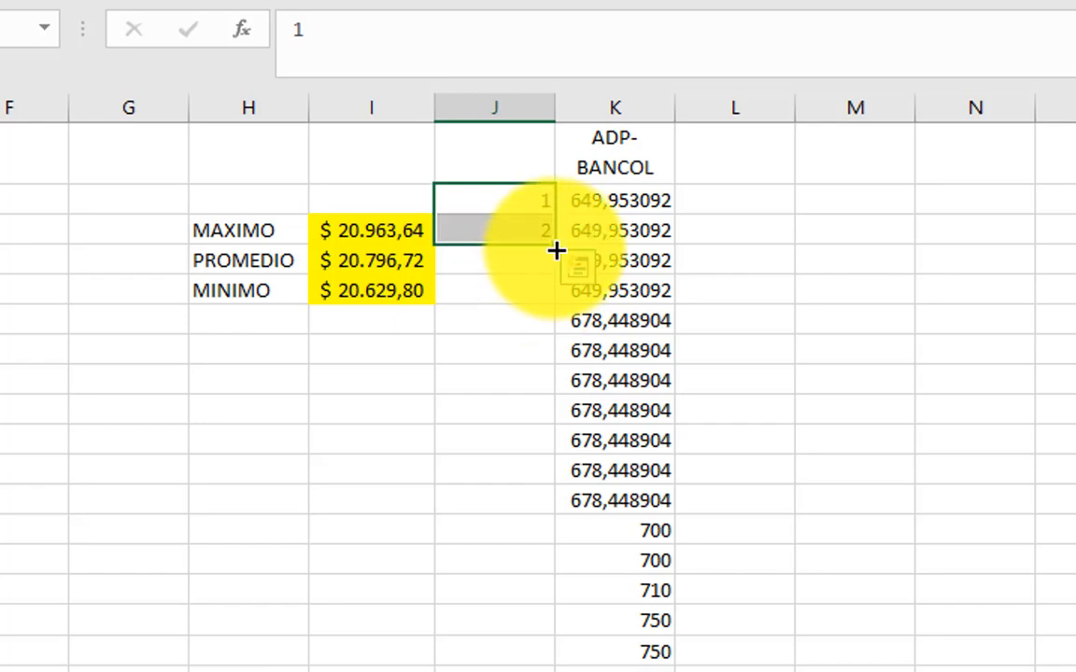
double_click(556, 246)
Step: Calculate the middle position of the data in M2 with the formula +4619/2
left_click(896, 202)
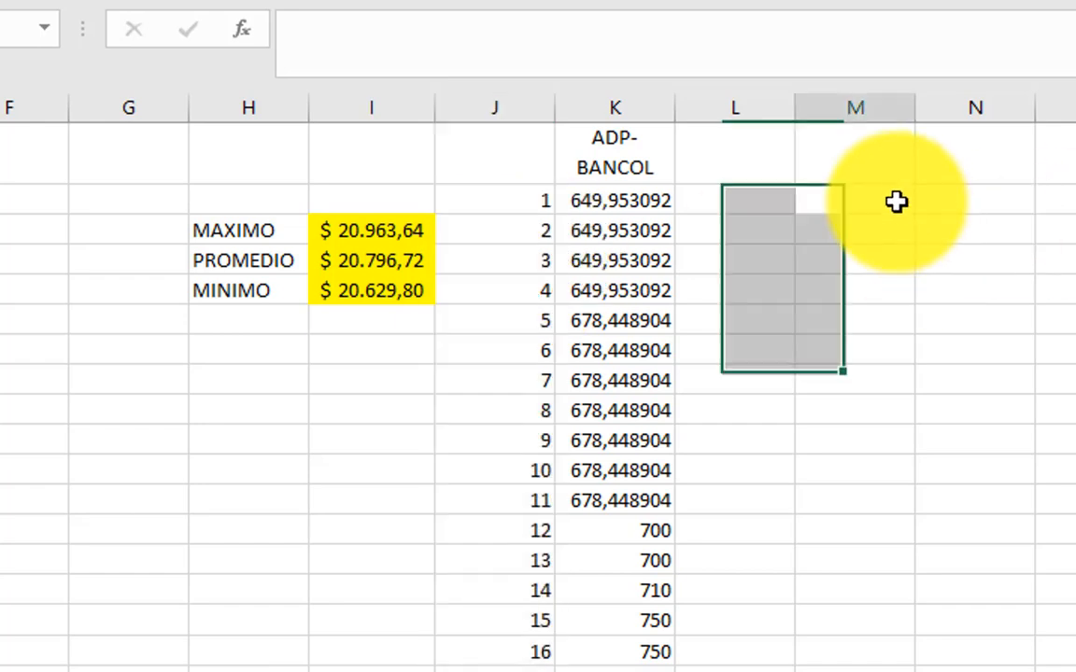
type("+")
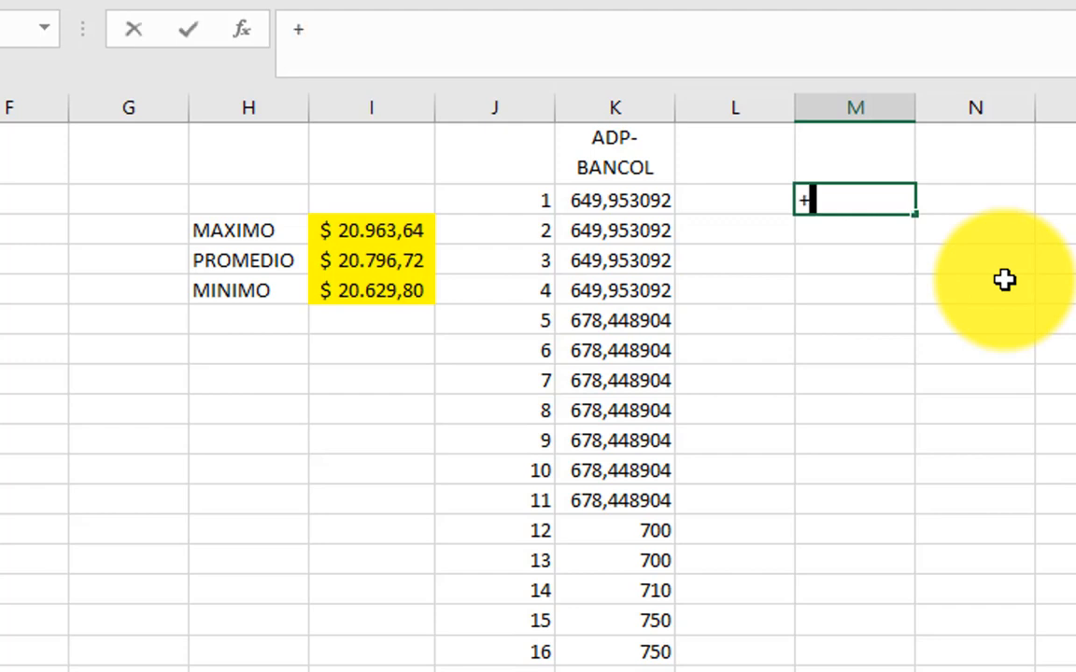
type("4619/2")
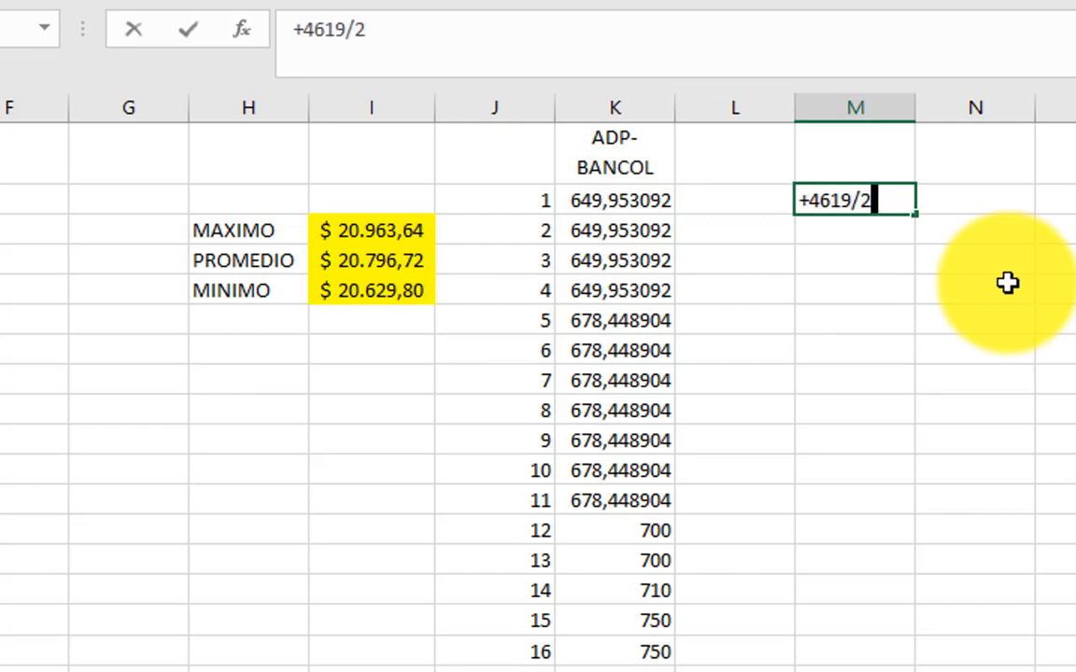
key("Return")
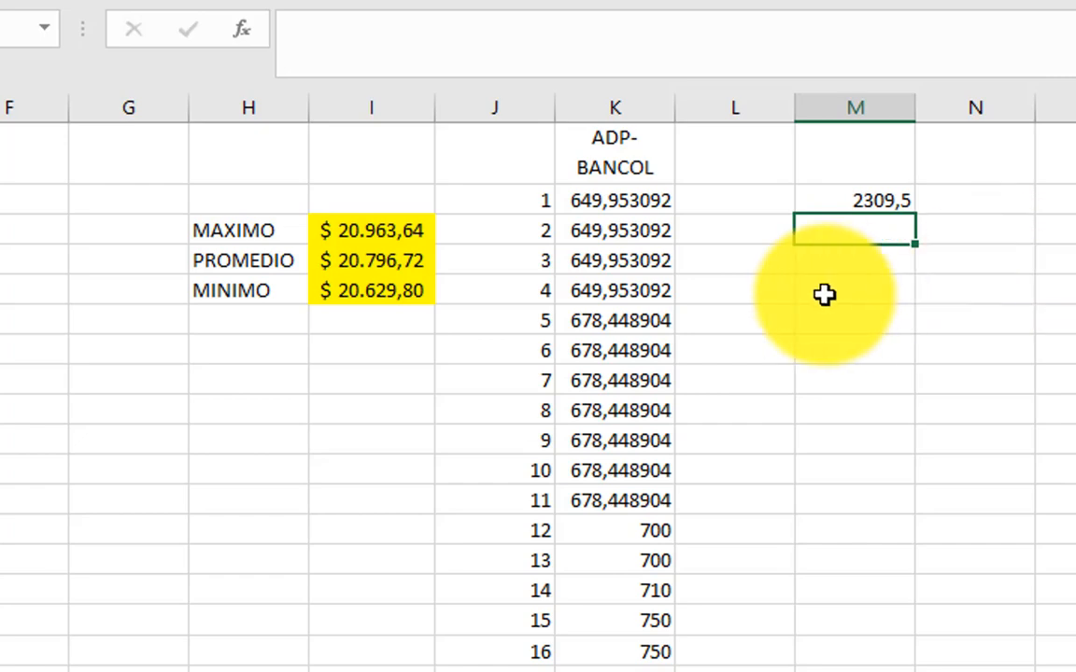
Step: Label the price numbered 2310 in the sorted list as Mediana in column L and fill its cells in columns J to L yellow
left_click(738, 295)
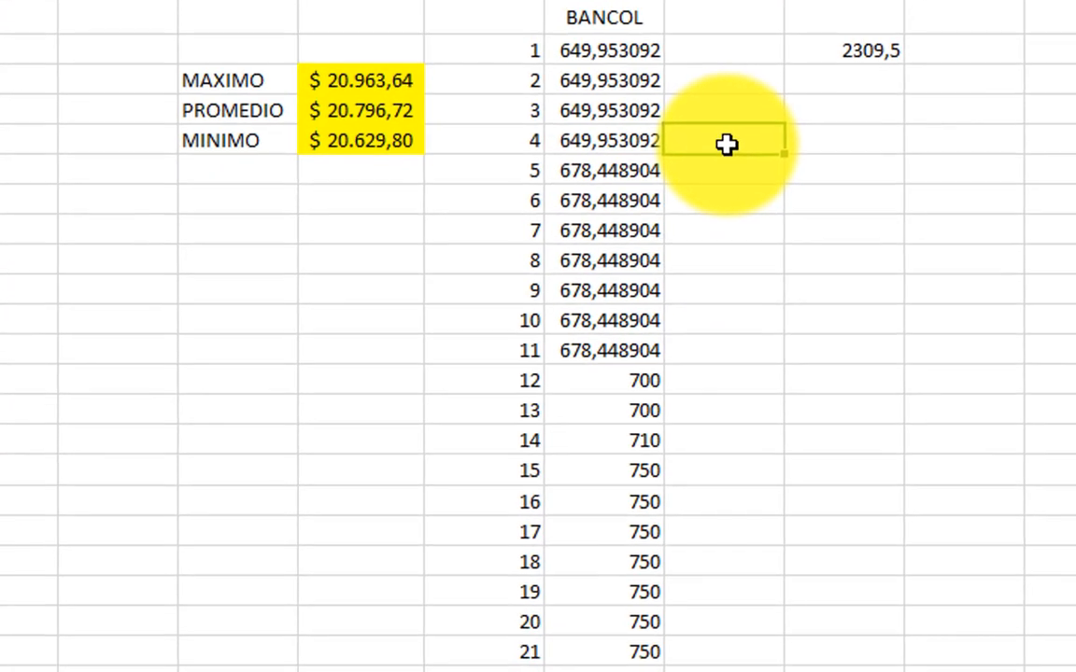
key("ctrl+Down")
scroll(821, 308, "down", 1)
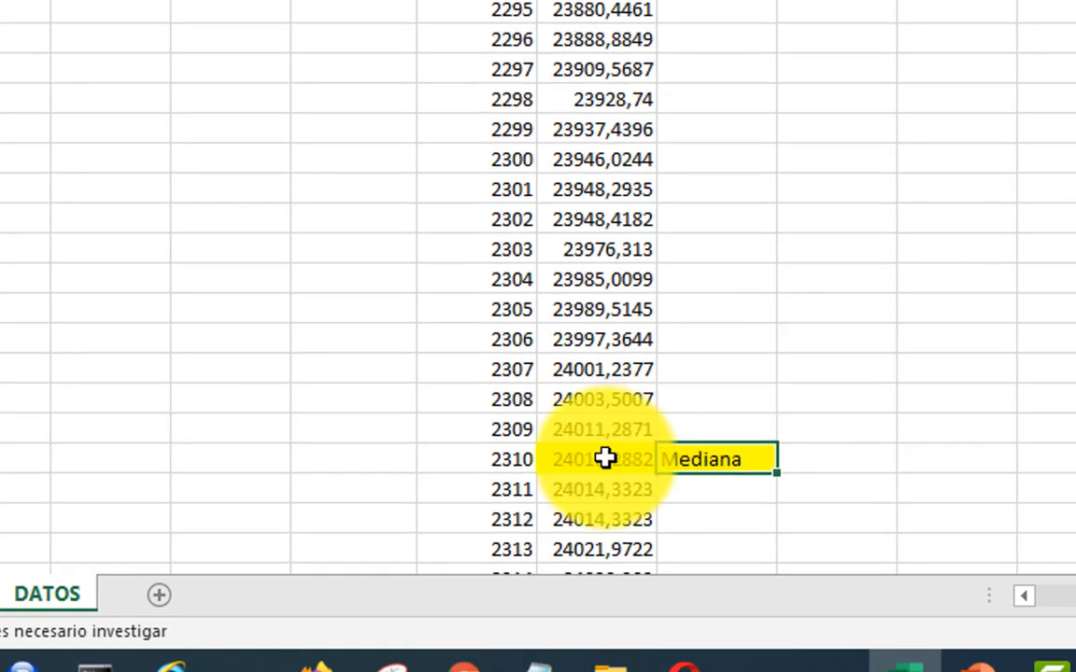
left_click_drag(439, 463, 693, 453)
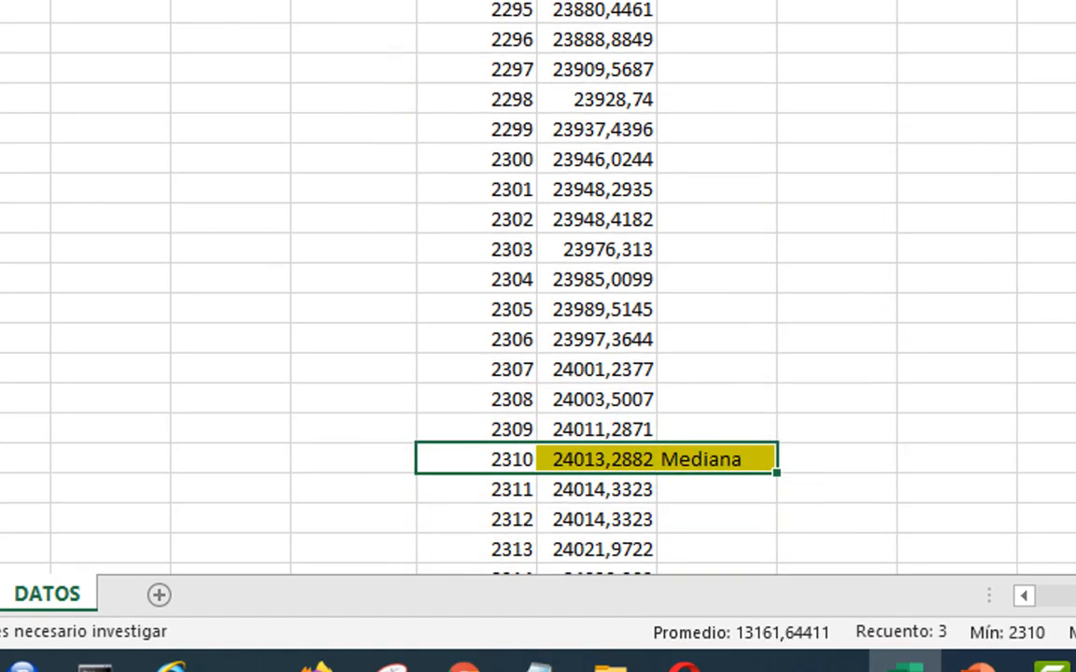
left_click(600, 455)
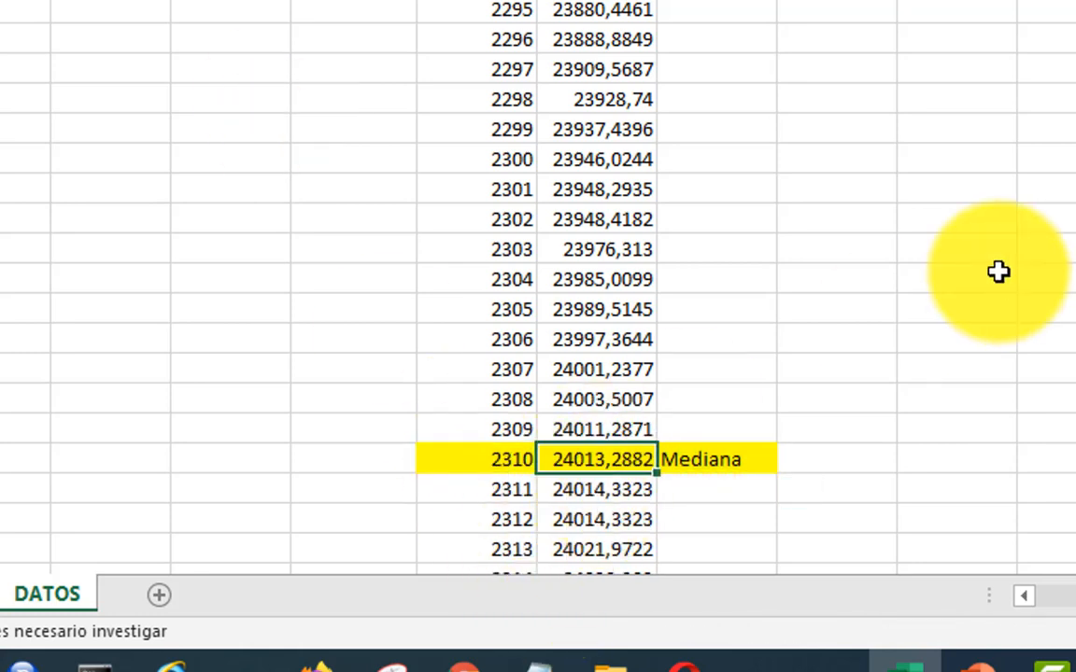
Step: Return to the statistics table and apply the dollar accounting format with two decimals to the Mediana value in E6
left_click(365, 311)
left_click(94, 89)
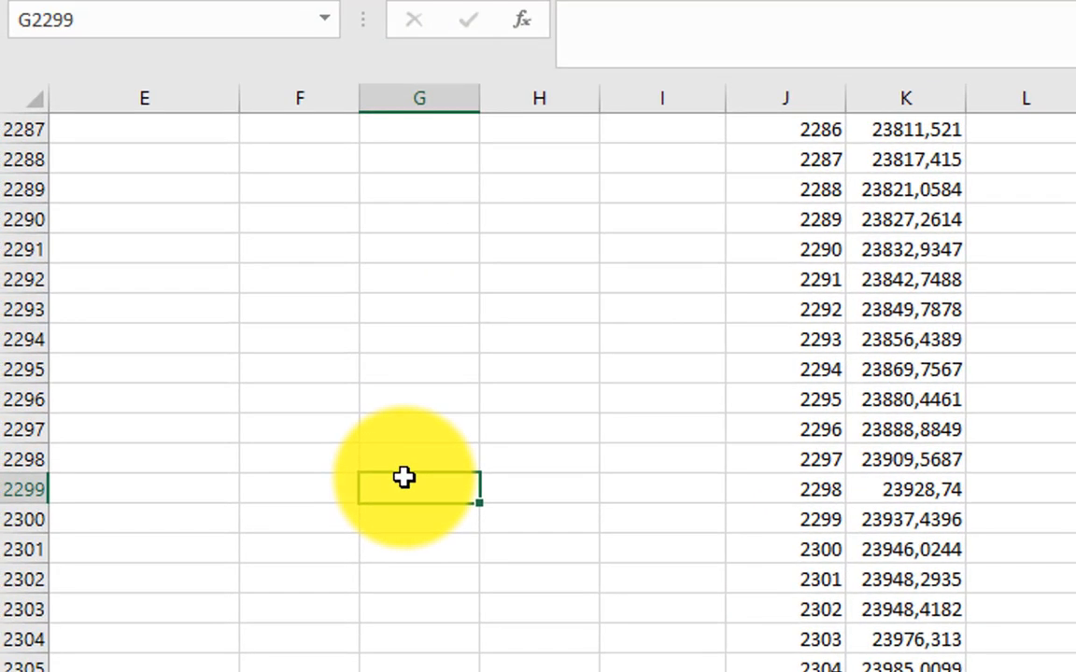
key("ctrl+Up")
key("Down")
key("Down")
key("Down")
key("Left")
key("Left")
key("Left")
key("Left")
key("Left")
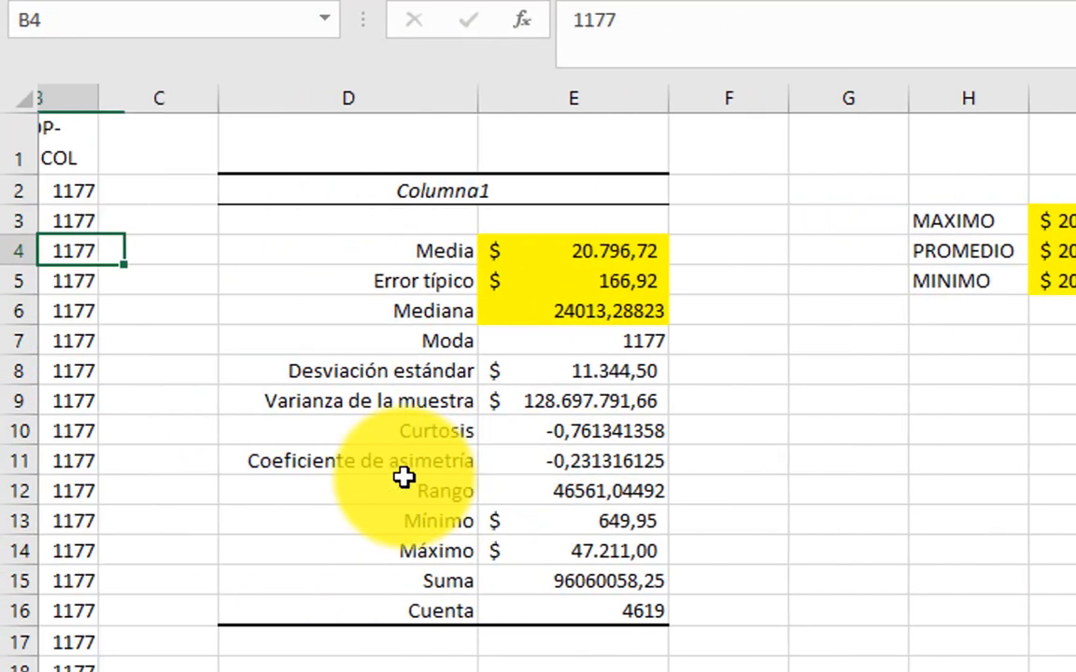
key("Down")
key("Down")
key("Right")
key("Right")
key("Right")
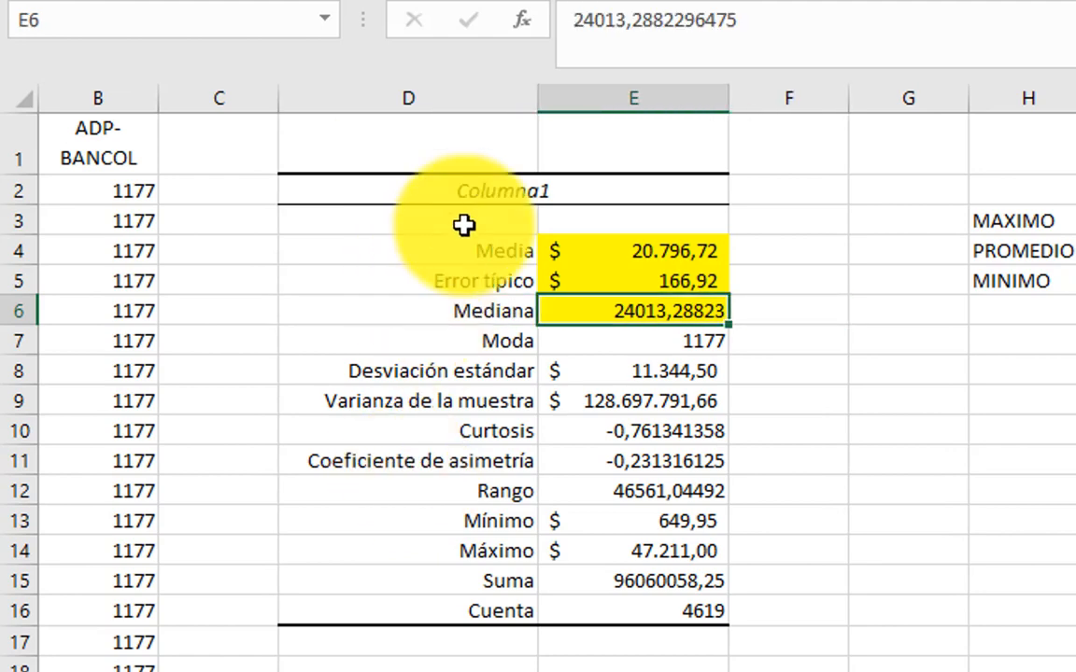
left_click(685, 2)
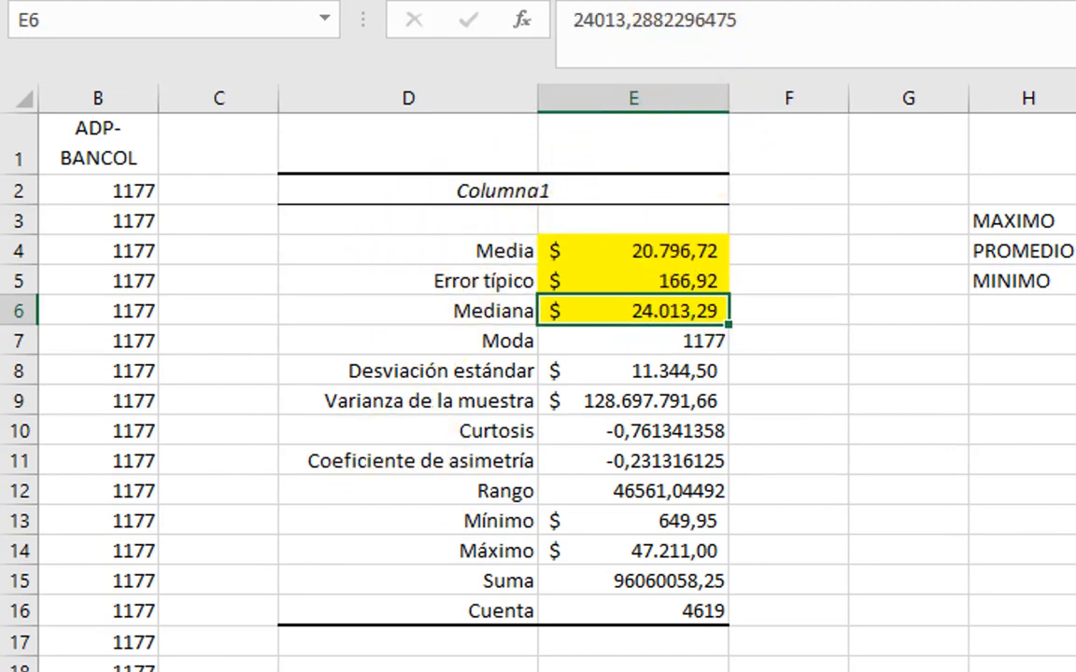
Step: Fill the Moda value in E7 with yellow and check the Cuenta value in E16
left_click(655, 338)
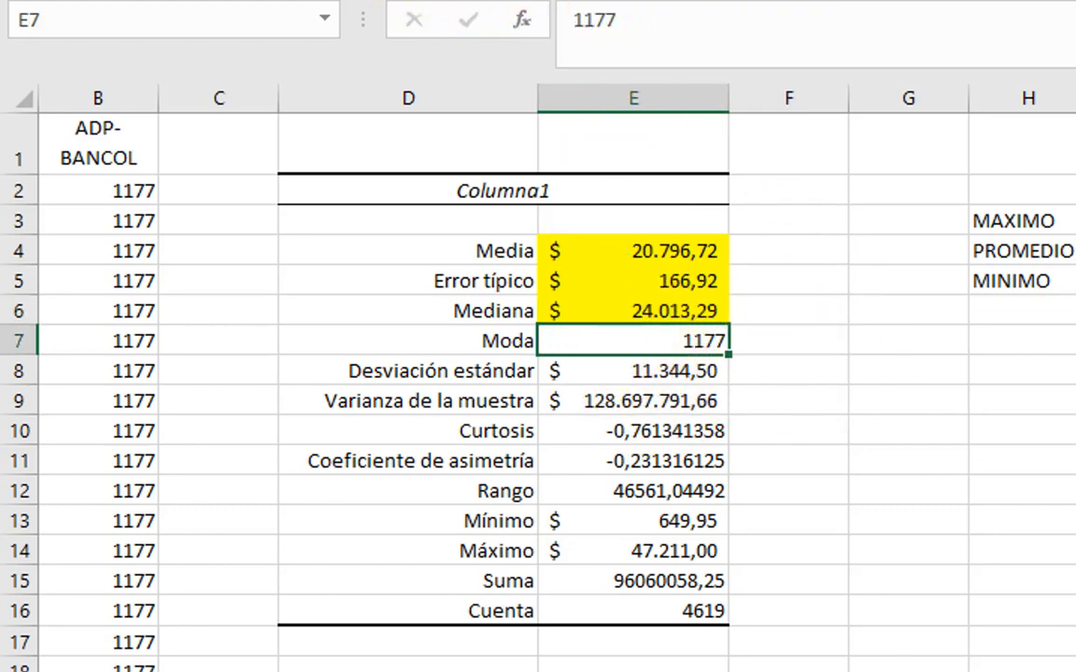
left_click(522, 2)
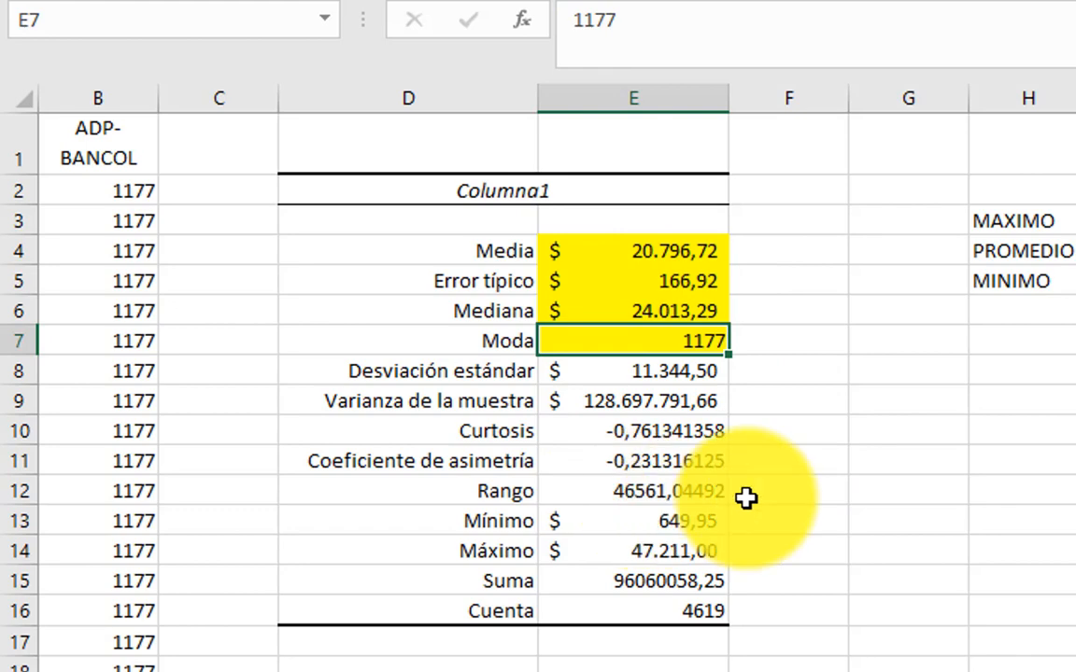
left_click(670, 616)
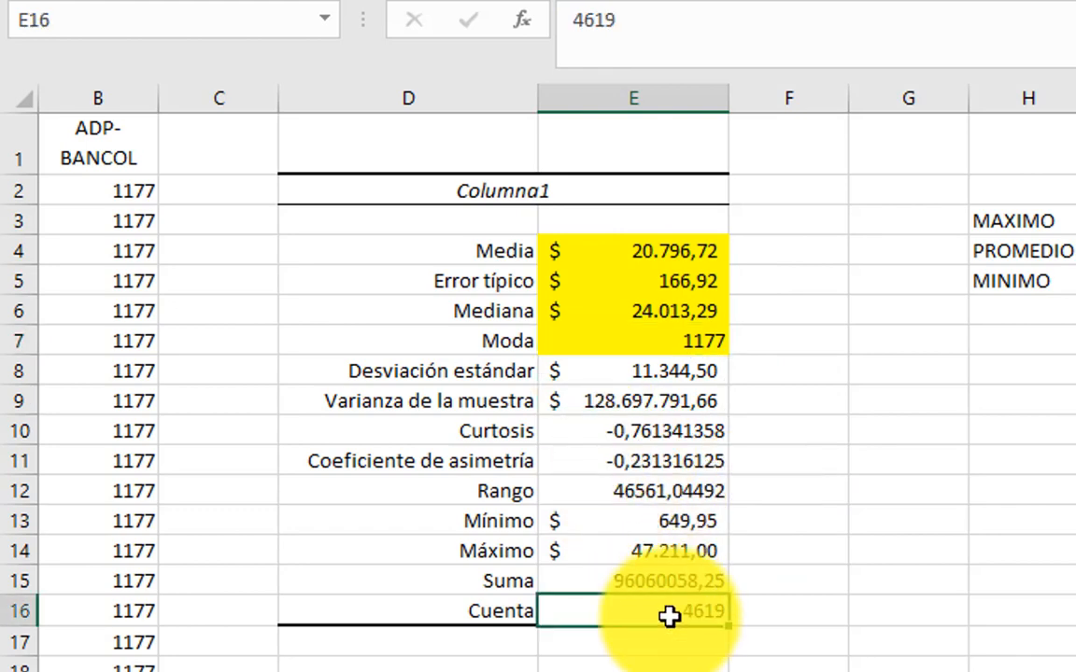
left_click(723, 342)
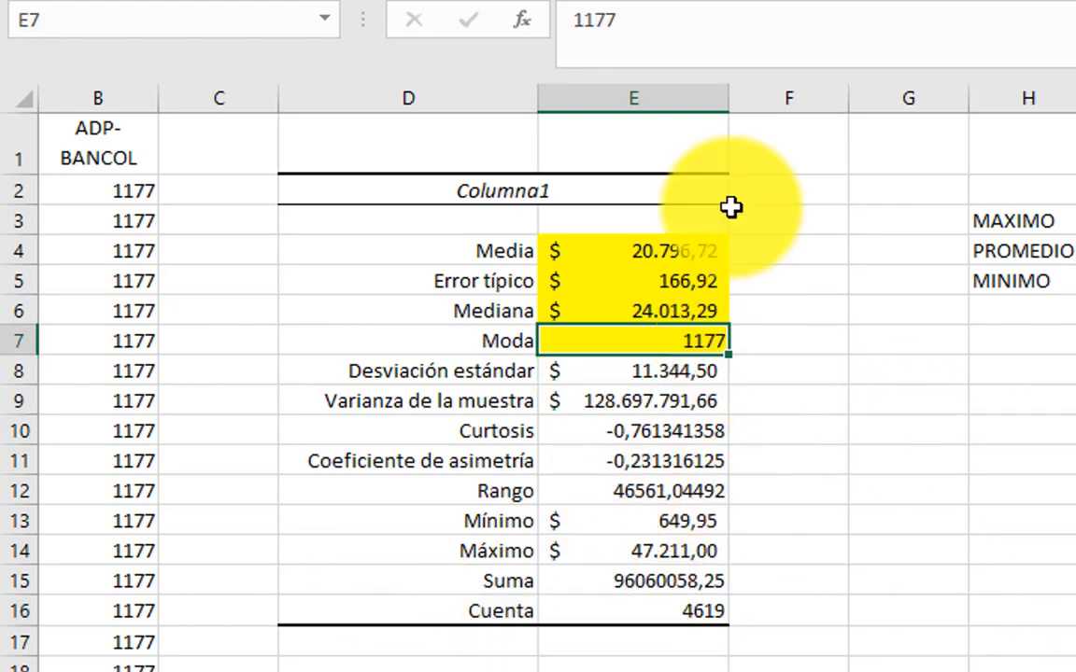
left_click(748, 0)
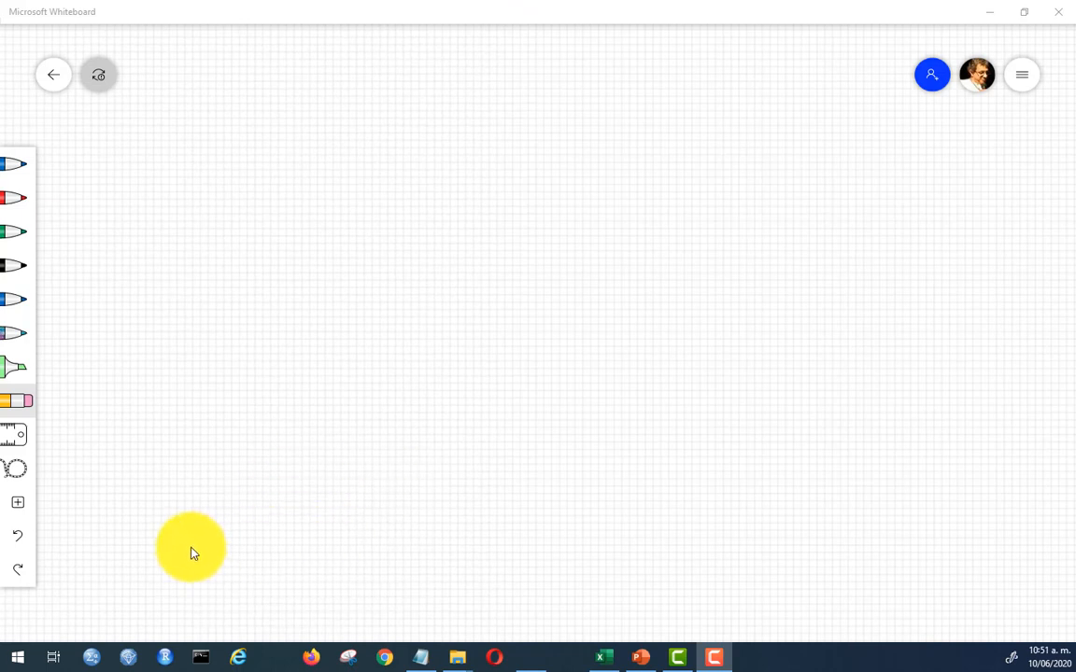
Step: Draw a black horizontal number line on the blank whiteboard, labelling its ends −∞ and +∞ and adding a tick marked 0
left_click(4, 268)
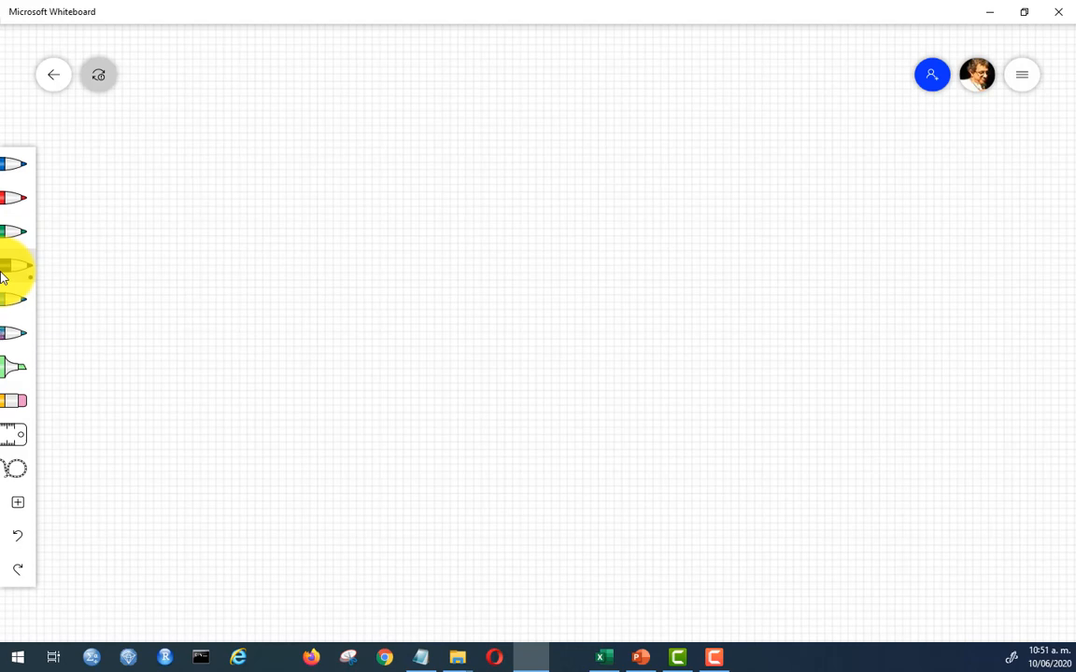
left_click_drag(120, 539, 791, 542)
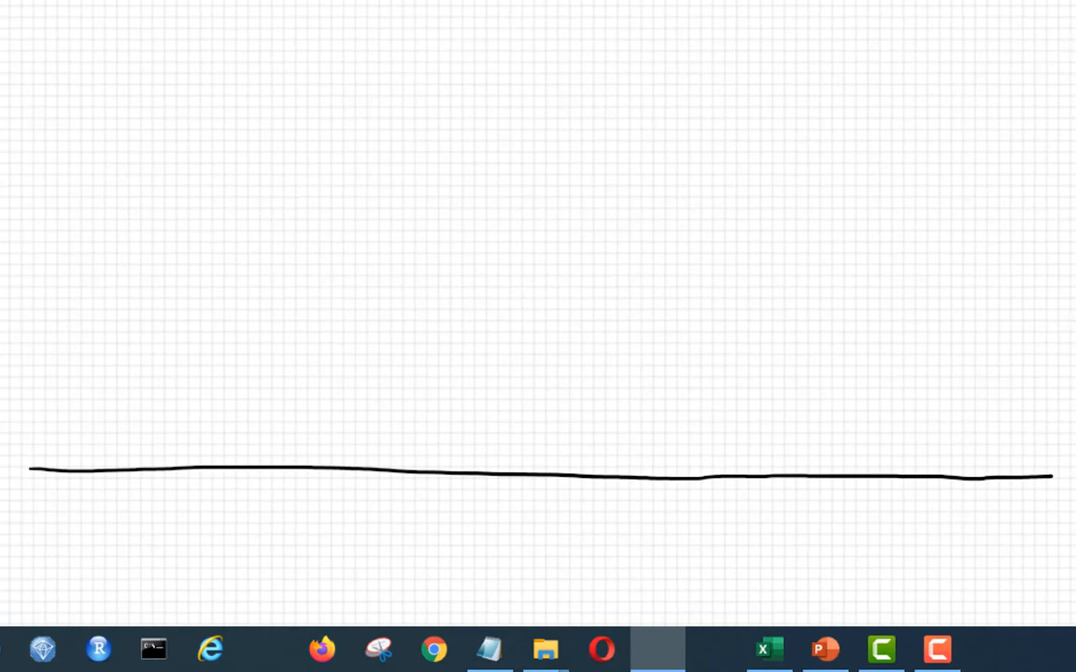
left_click_drag(2, 500, 47, 501)
mouse_move(1038, 515)
left_mouse_down()
mouse_move(1065, 515)
mouse_move(1048, 530)
mouse_move(1030, 521)
left_mouse_up()
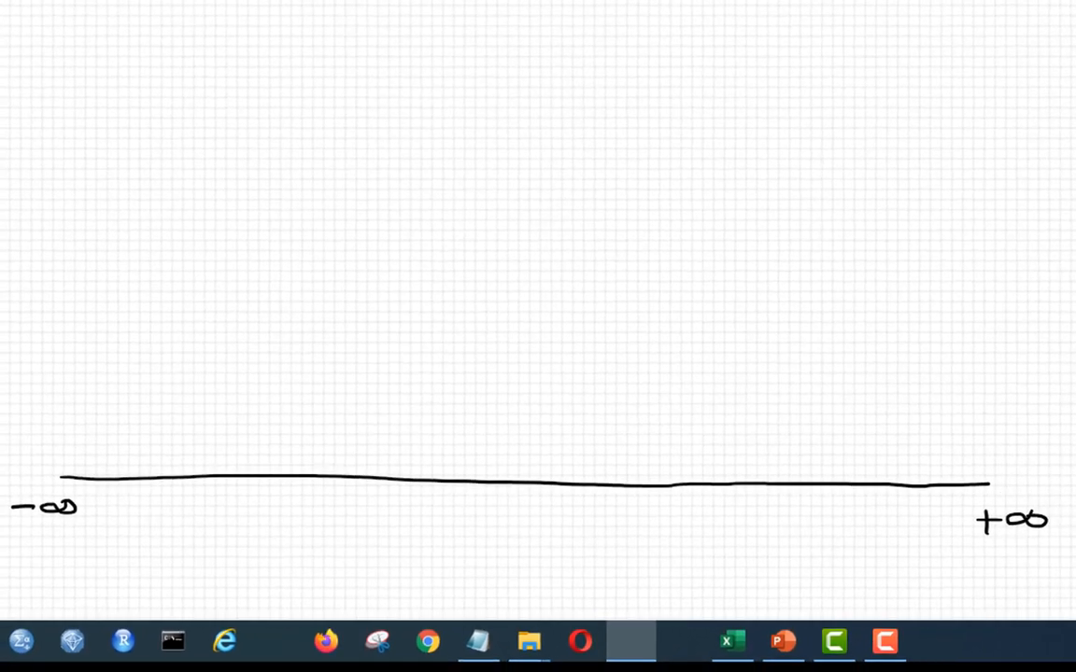
left_click_drag(220, 467, 221, 497)
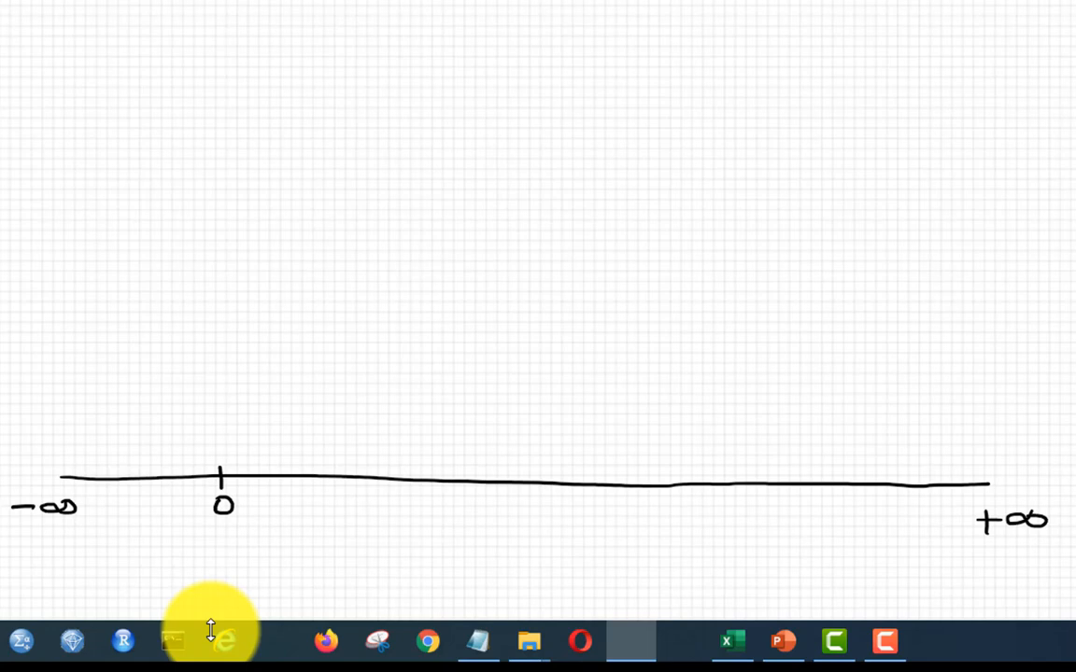
Step: Mark five data points as green crosses on the number line to the right of 0, the last one far from the others
mouse_move(239, 483)
left_mouse_down()
mouse_move(254, 468)
mouse_move(255, 483)
mouse_move(284, 467)
mouse_move(286, 483)
mouse_move(356, 467)
left_mouse_up()
mouse_move(335, 468)
left_mouse_down()
mouse_move(357, 482)
mouse_move(441, 471)
mouse_move(442, 493)
left_mouse_up()
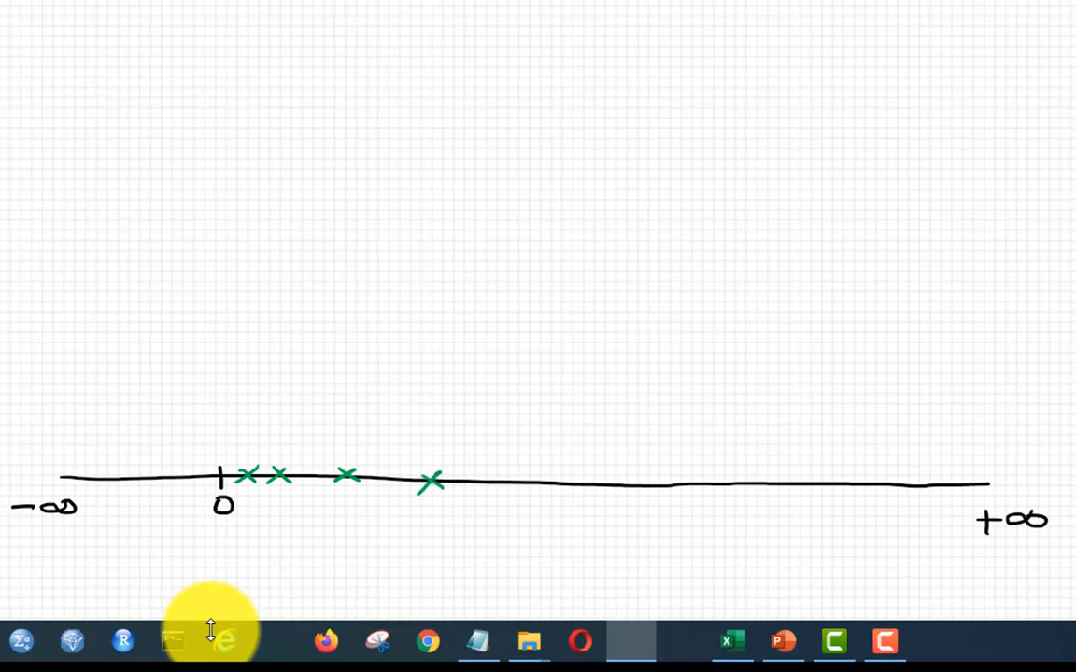
mouse_move(637, 494)
left_mouse_down()
mouse_move(659, 478)
mouse_move(660, 492)
left_mouse_up()
Step: Mark the smallest and largest points with red strokes below the line and the mean between them with a blue stroke labelled x̄
left_click_drag(251, 486, 250, 525)
left_click_drag(647, 503, 648, 540)
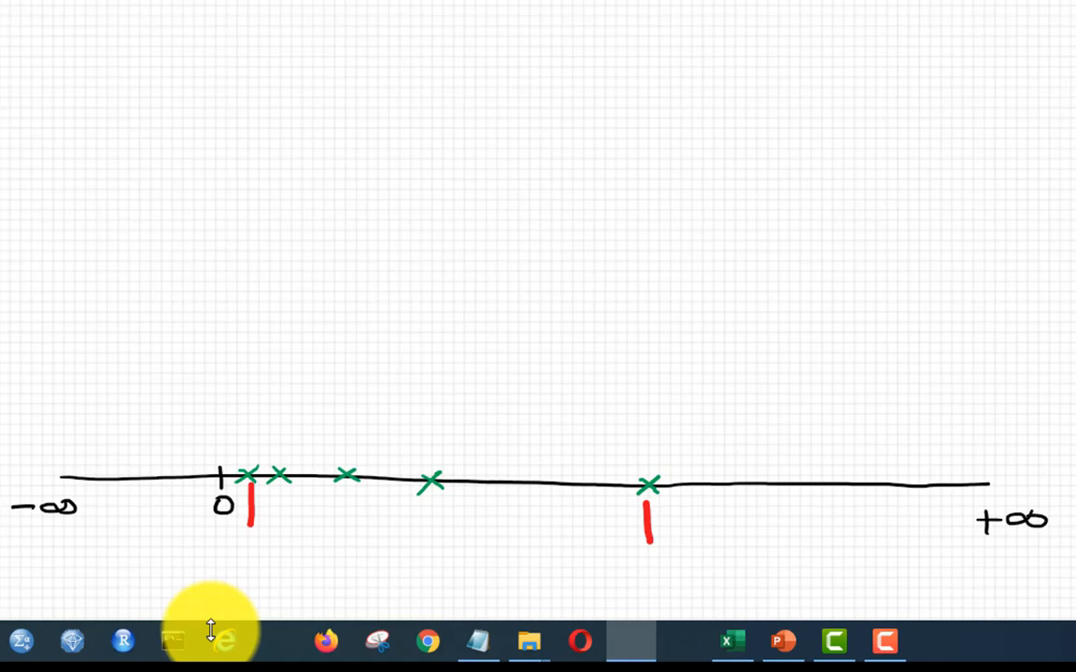
mouse_move(409, 439)
left_mouse_down()
mouse_move(390, 536)
mouse_move(392, 522)
mouse_move(413, 536)
mouse_move(405, 501)
left_mouse_up()
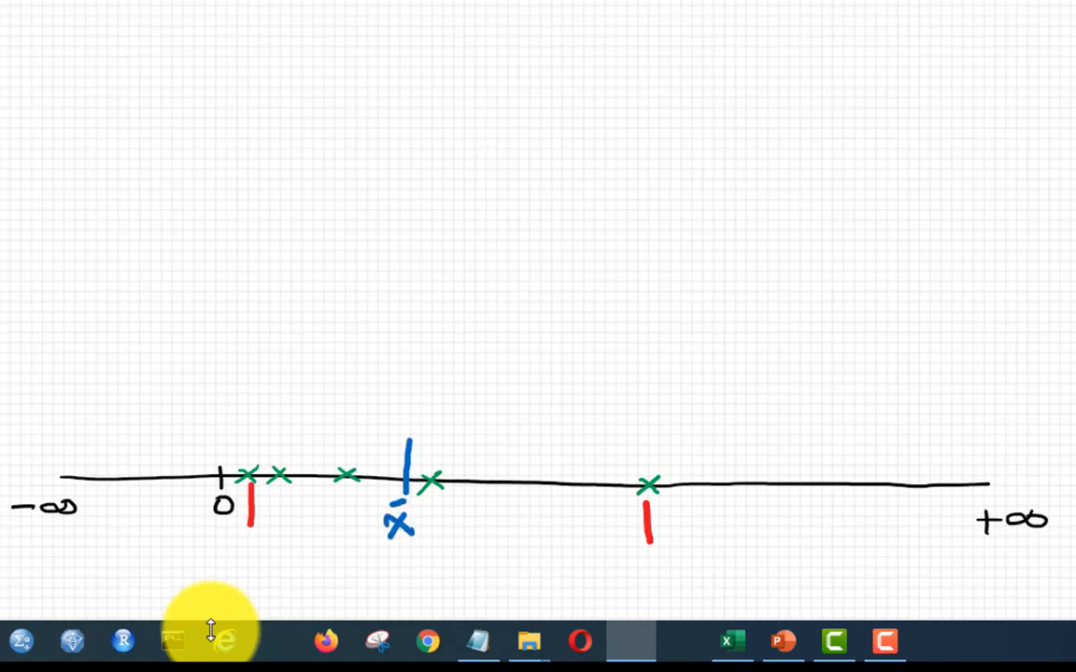
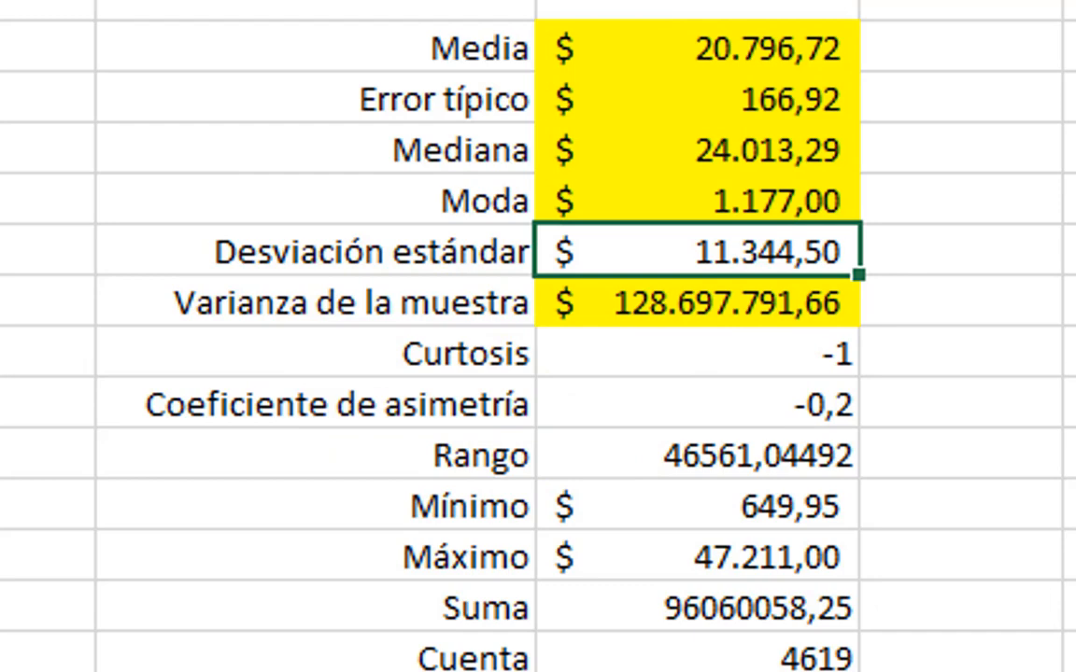
Step: Fill the Desviación estándar value in E8 with yellow
key("F4")
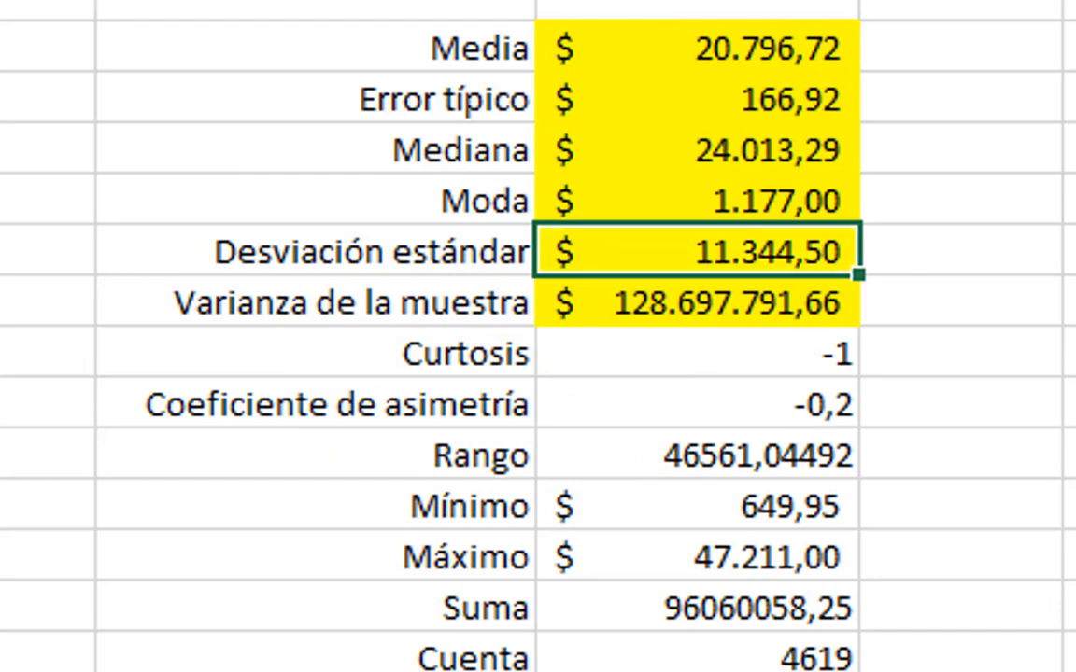
left_click(19, 4)
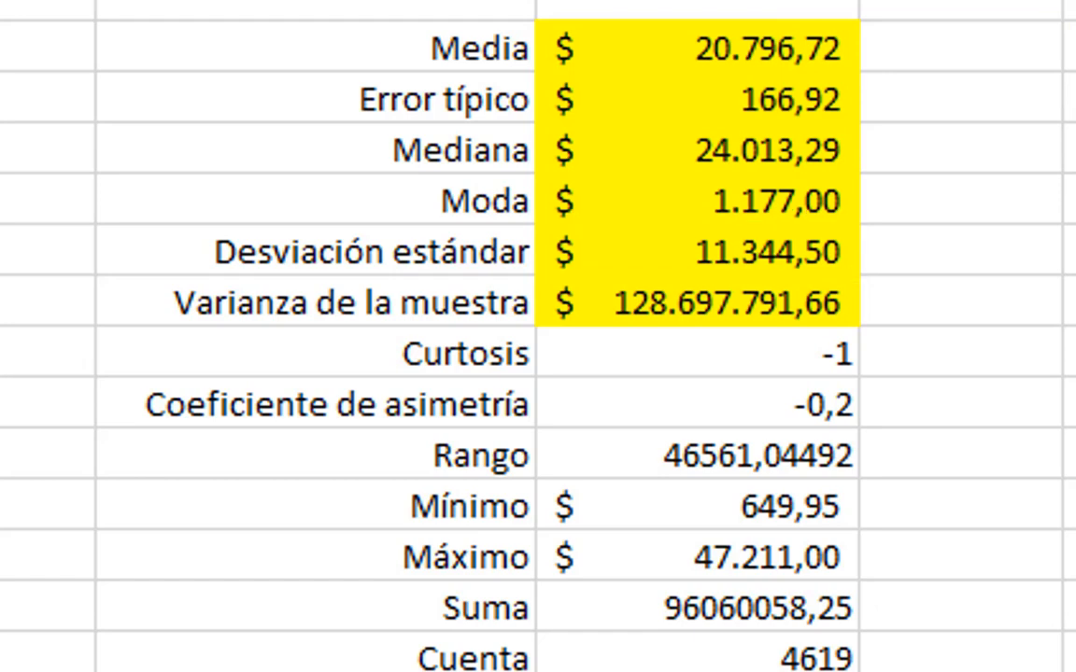
Step: Link the PROMEDIO value in I9 to the Media value in E4
key("Left")
key("Left")
key("Left")
key("Up")
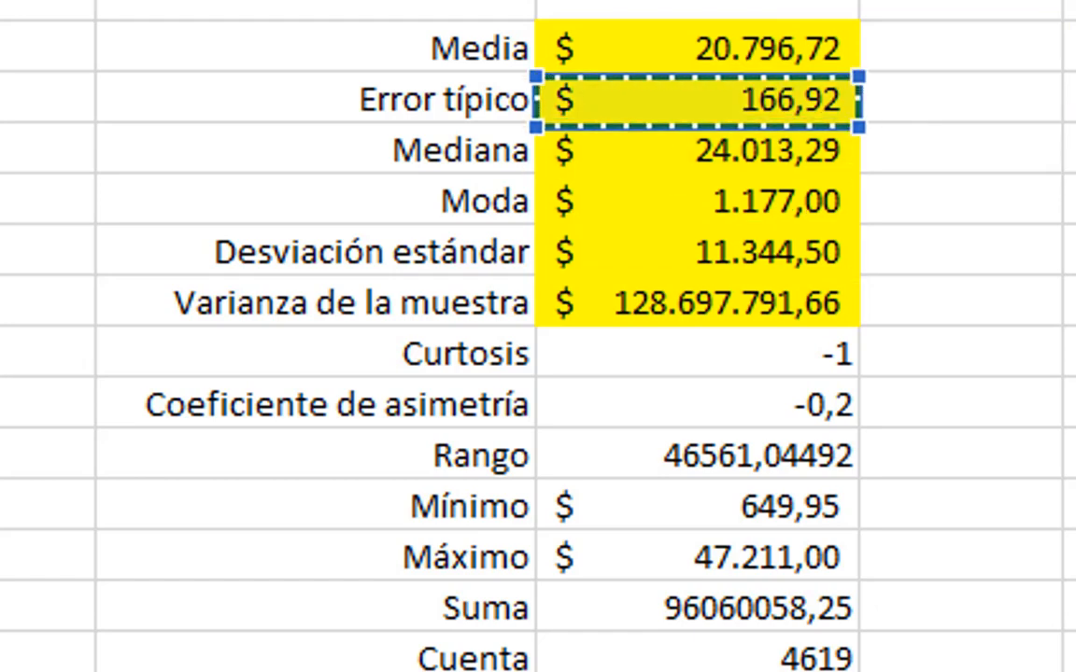
key("Down")
key("Up")
key("Up")
key("Return")
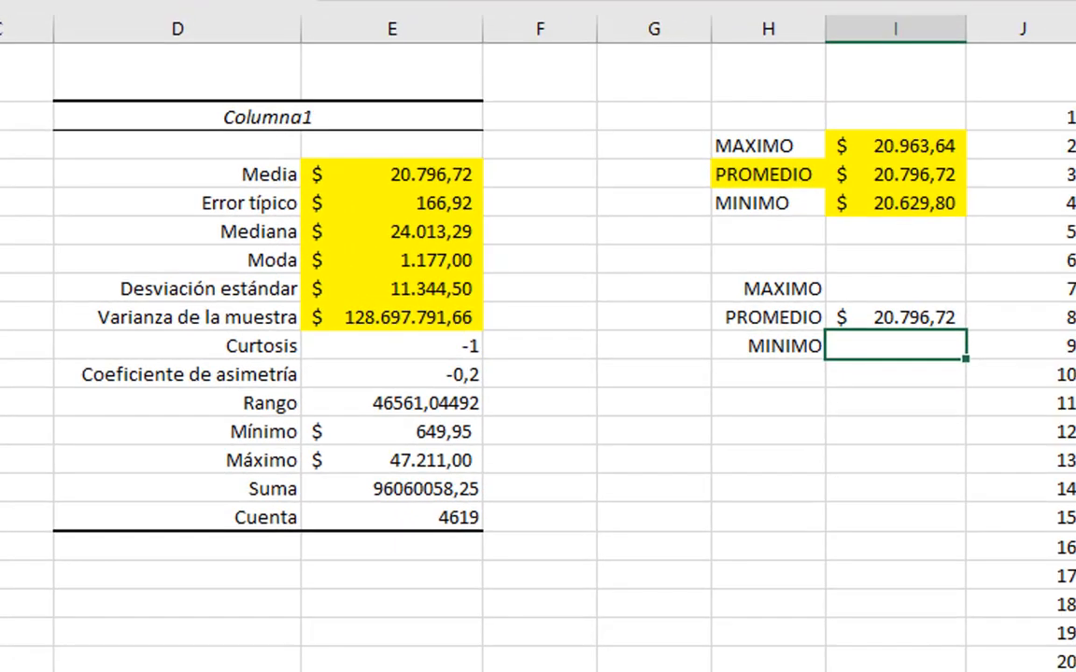
Step: Calculate the MINIMO in I10 as the average minus the standard deviation with the formula +I9-E8
type("+")
key("Up")
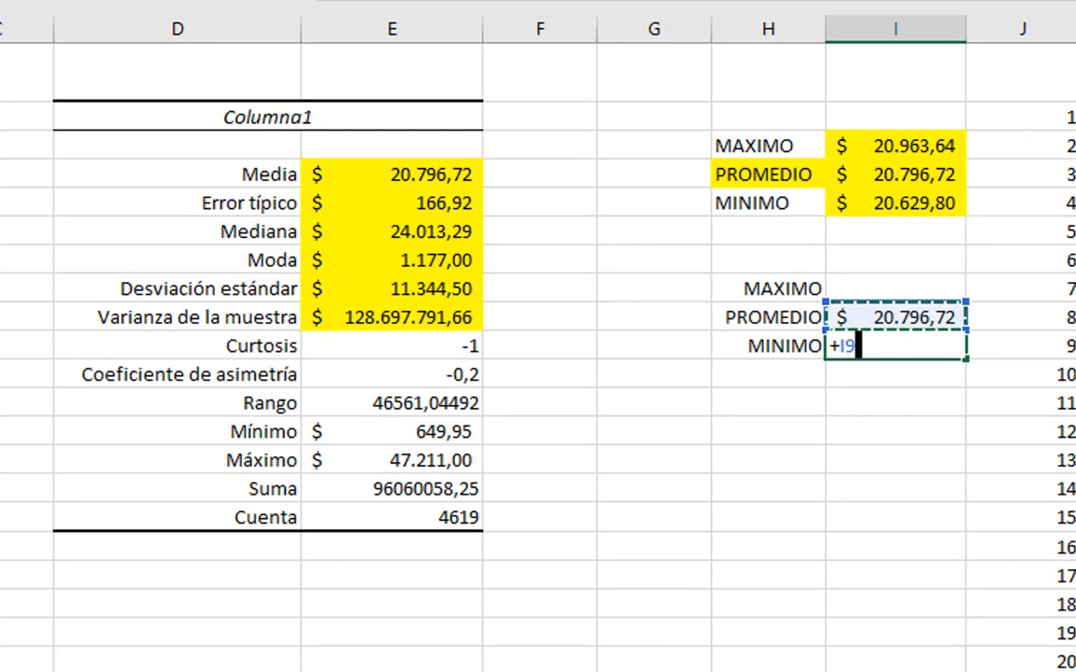
type("-")
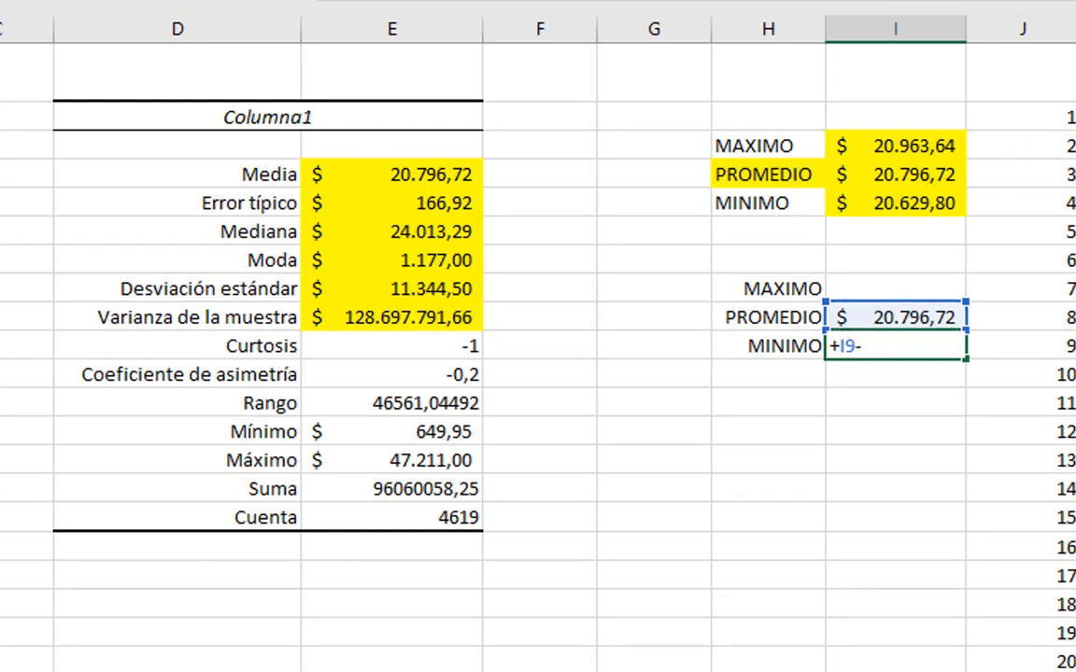
left_click(378, 289)
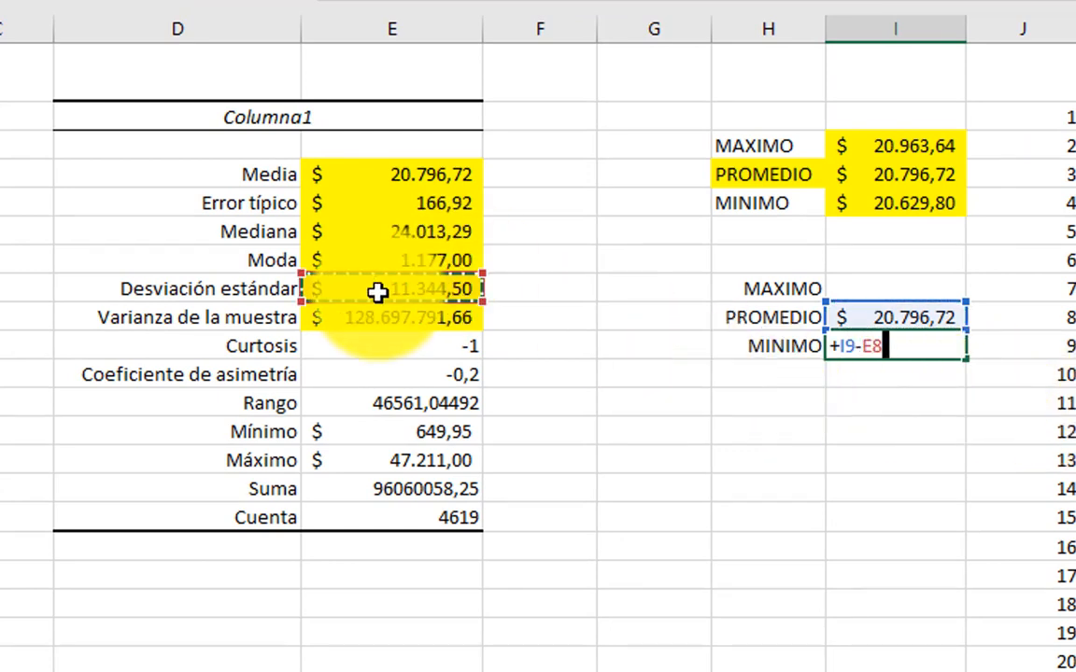
key("Return")
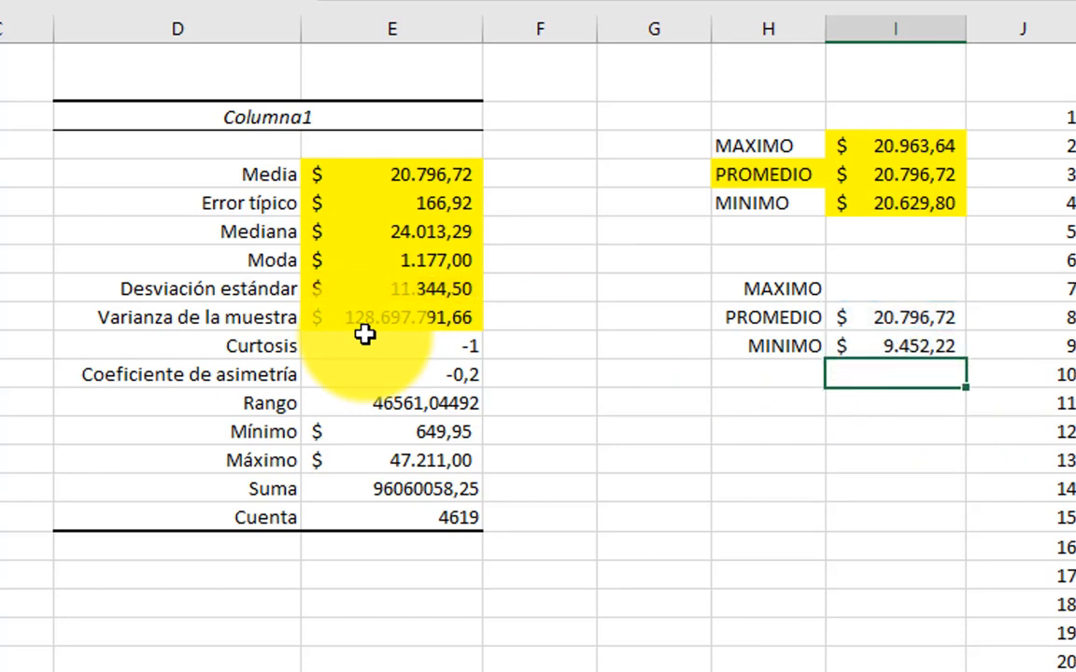
Step: Calculate the MAXIMO in I8 as the average plus the standard deviation with the formula +I9+E8
key("Up")
key("Up")
key("Up")
type("+")
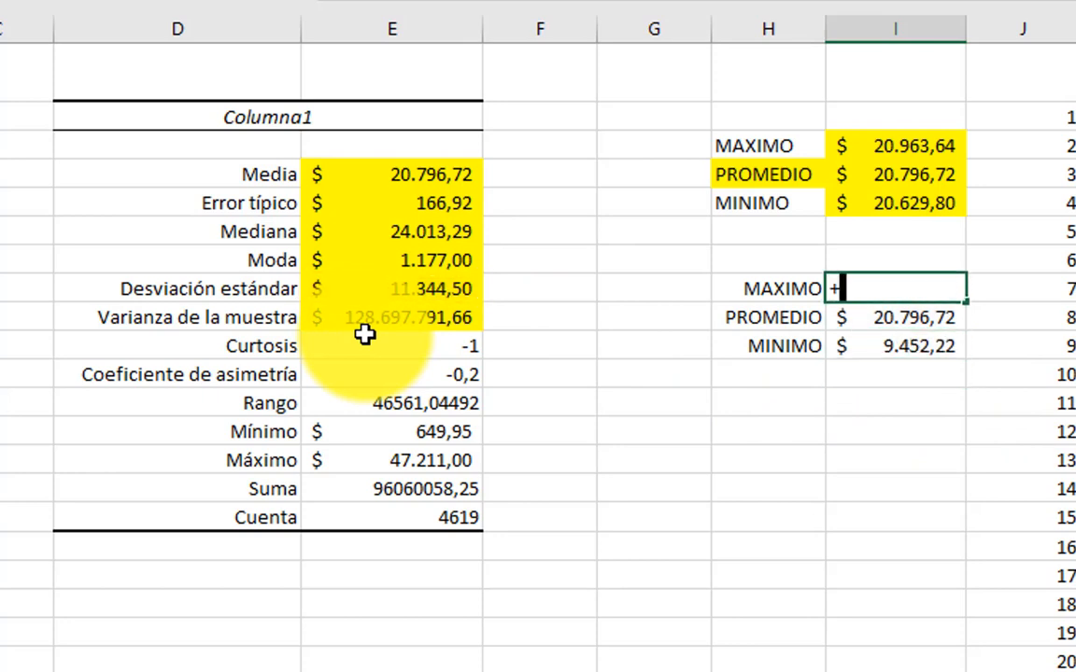
key("Down")
type("+")
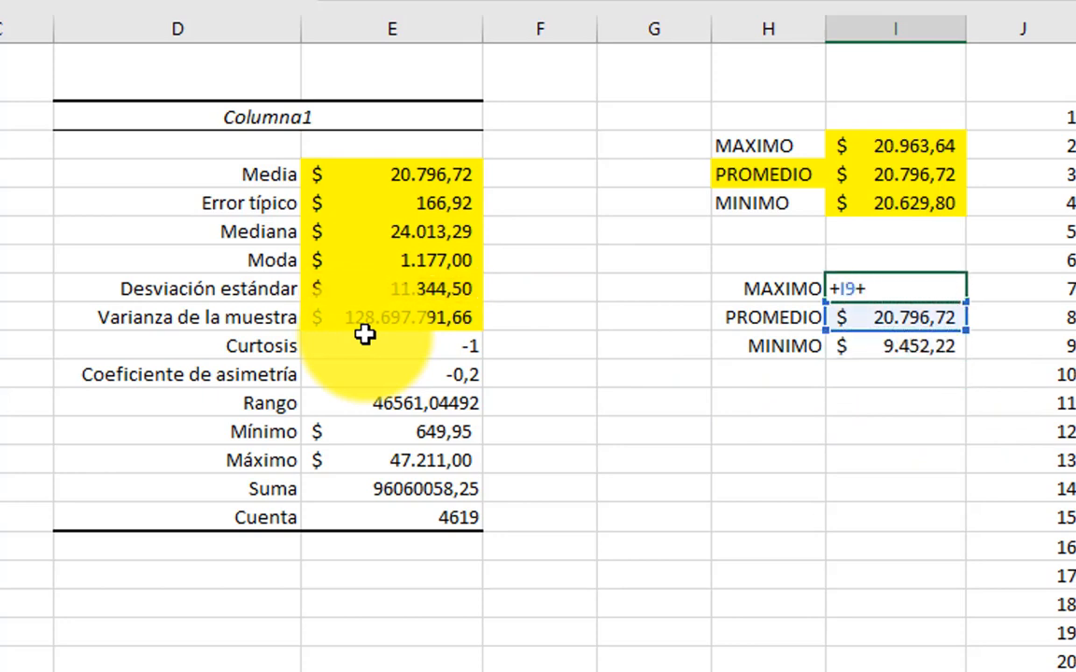
key("Up")
key("Left")
key("Left")
key("Left")
key("Left")
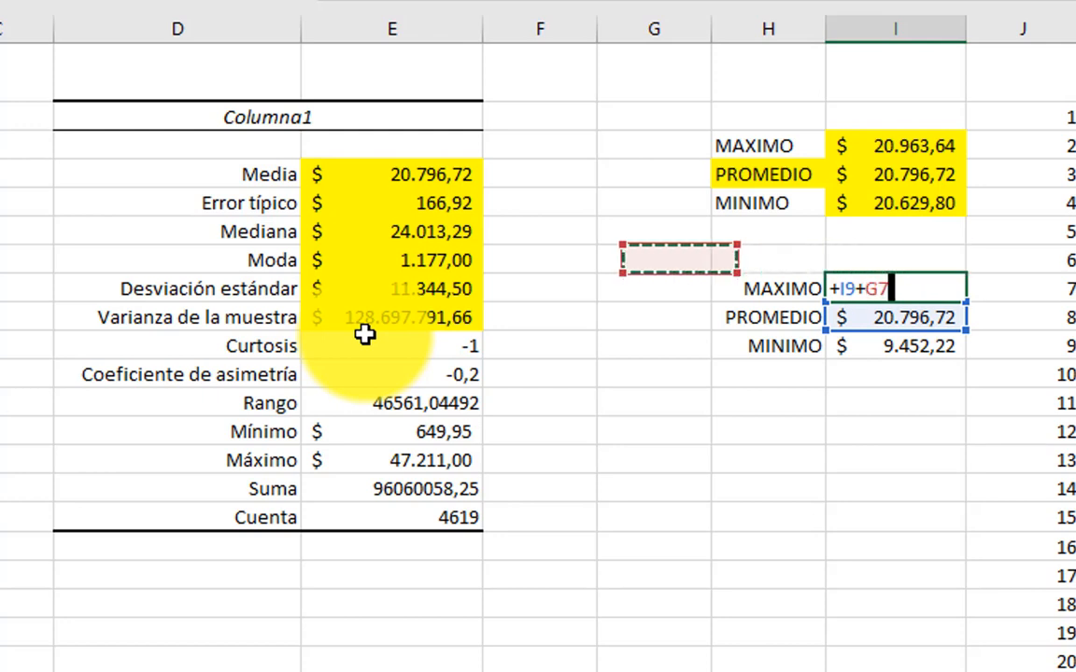
key("Down")
key("Return")
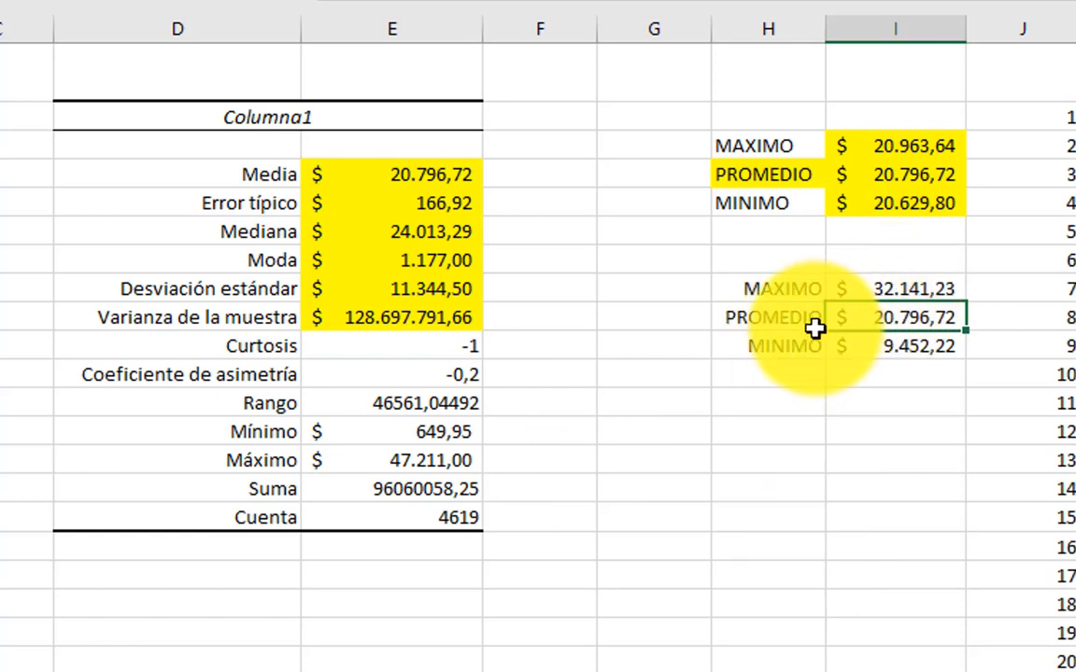
Step: Fill the PROMEDIO row H9:J9 and the MAXIMO-to-MINIMO values in I8:I10 with yellow
left_click(775, 318)
left_click_drag(851, 328, 966, 327)
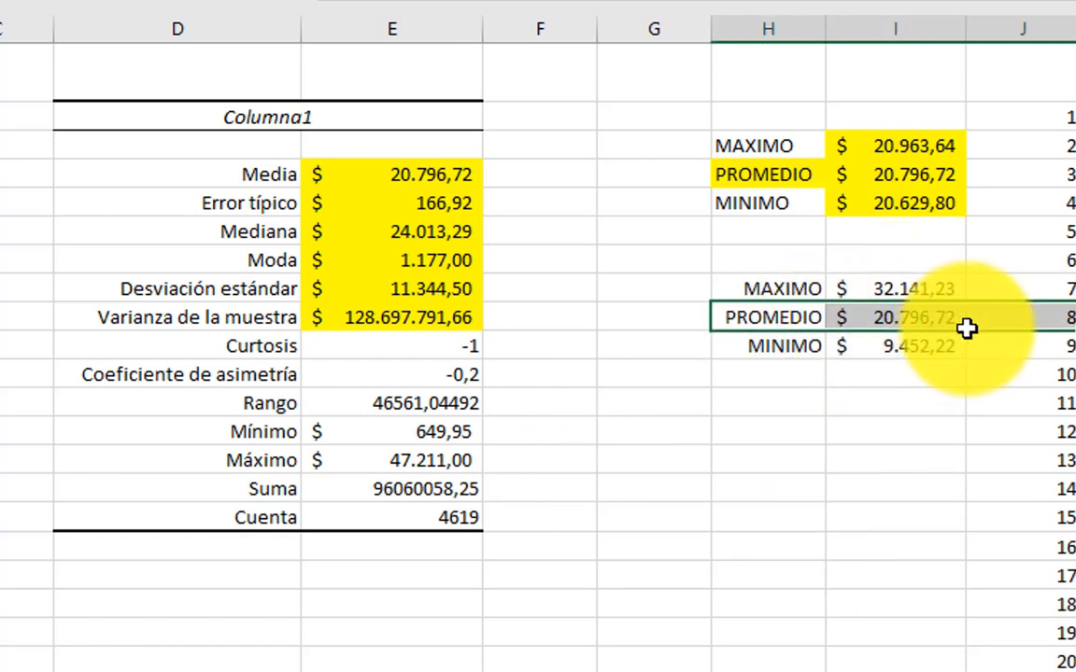
key("F4")
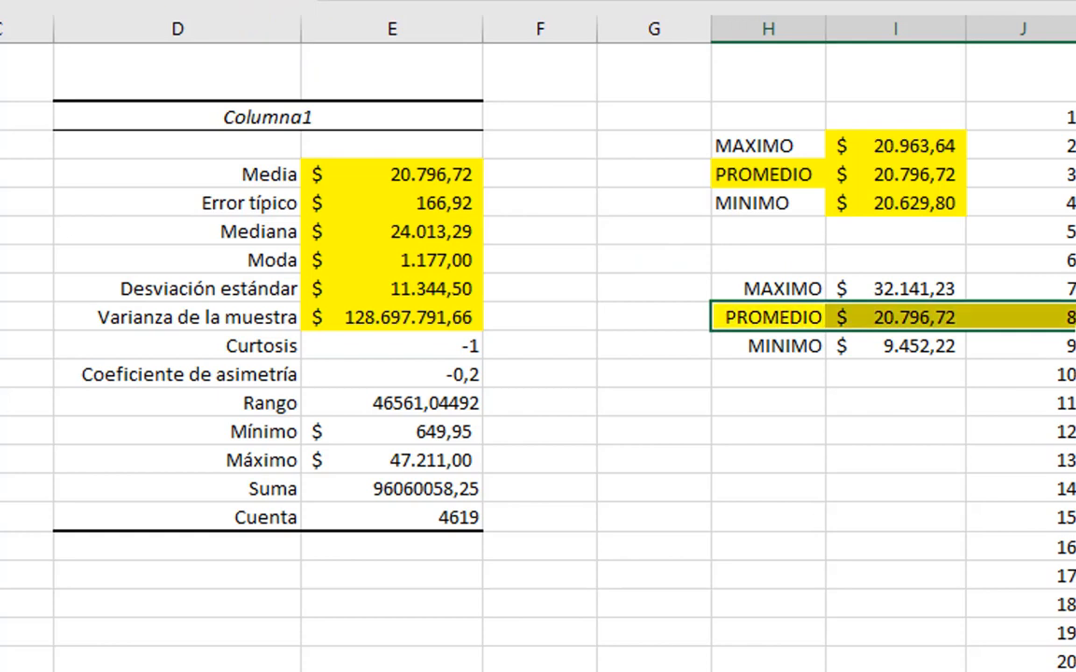
left_click(920, 431)
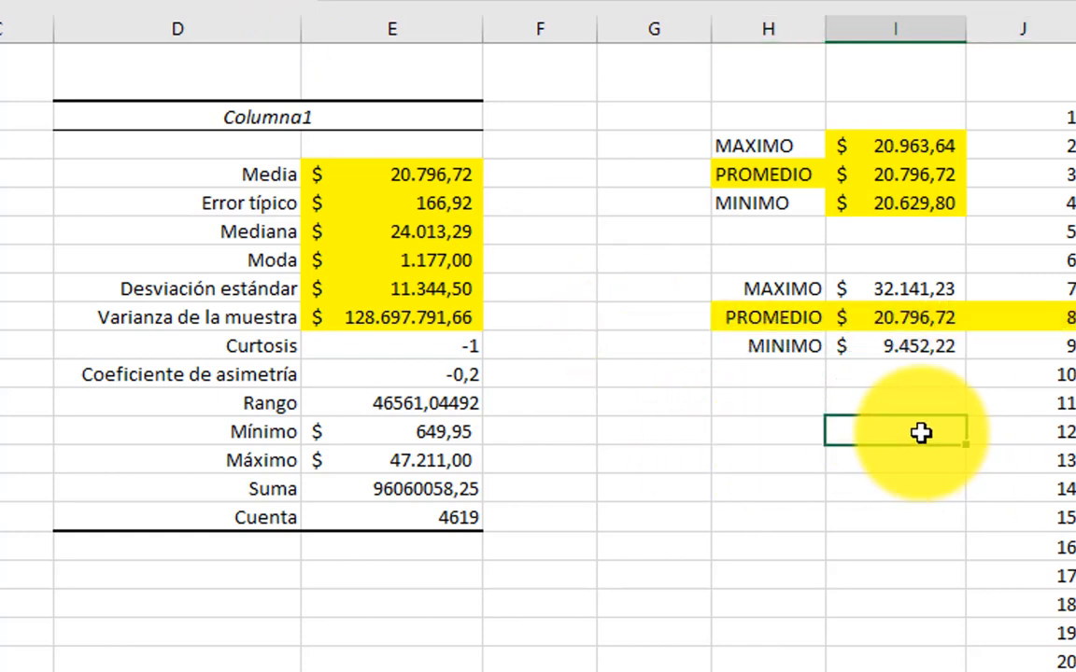
left_click(914, 352)
left_click_drag(918, 300, 901, 347)
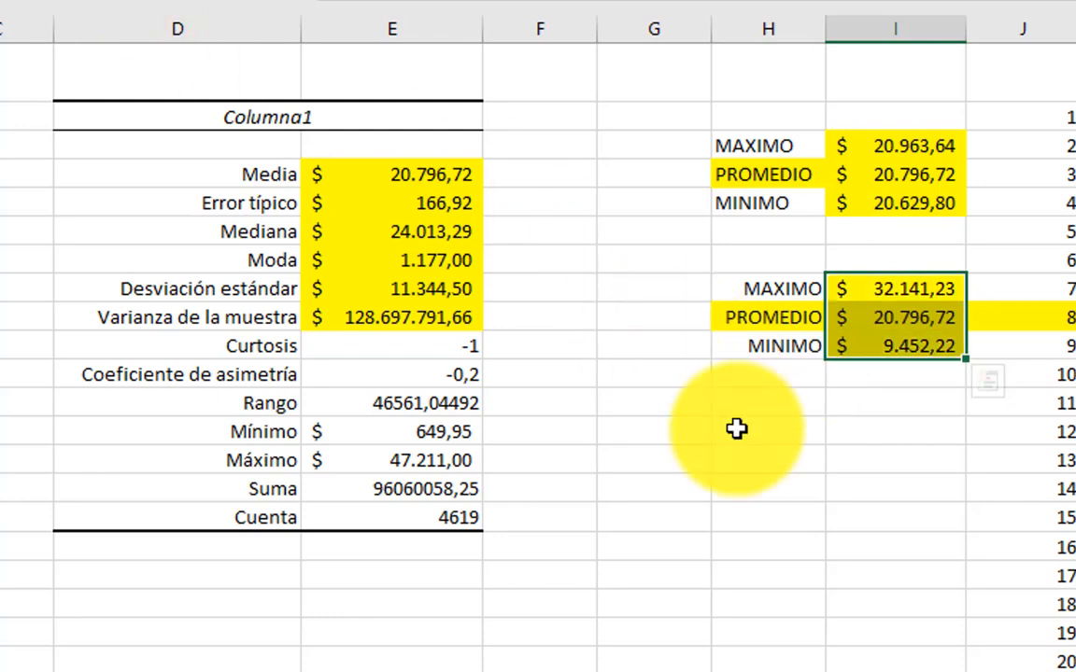
left_click(885, 420)
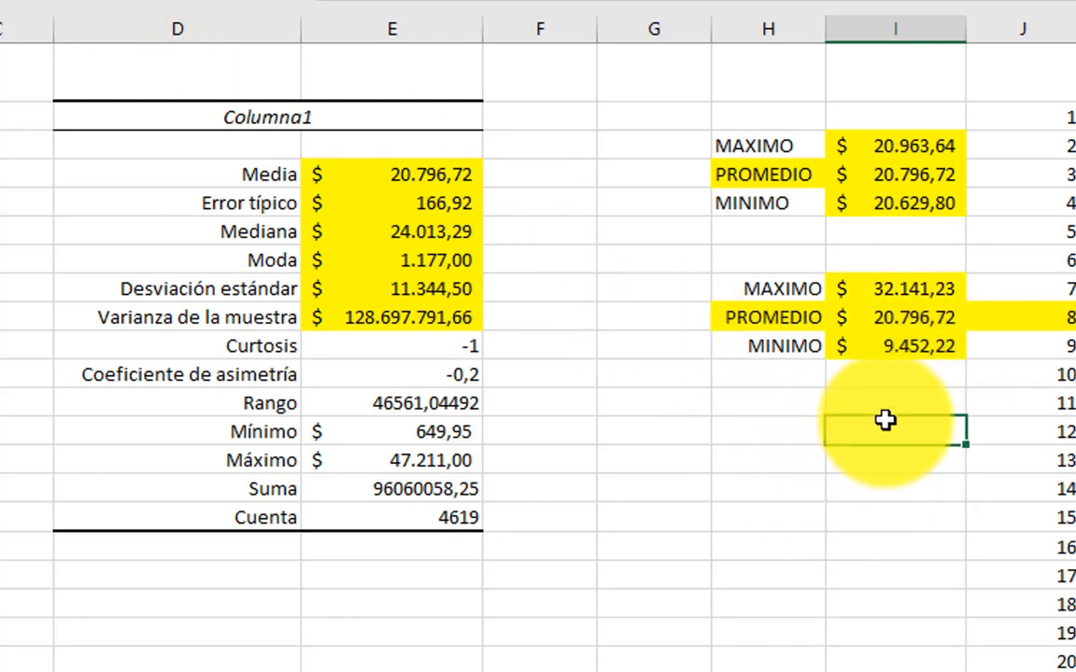
Step: Review the MAXIMO, PROMEDIO and MINIMO values in I8:I10 and compare them with the block above
left_click(922, 289)
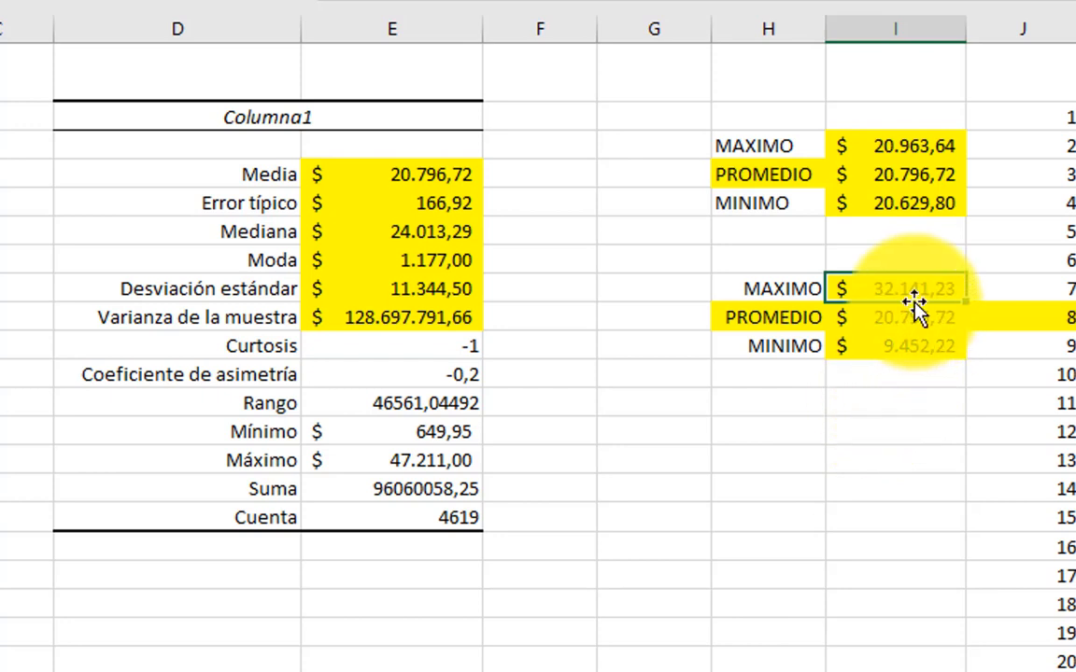
left_click_drag(916, 293, 915, 339)
left_click(945, 425)
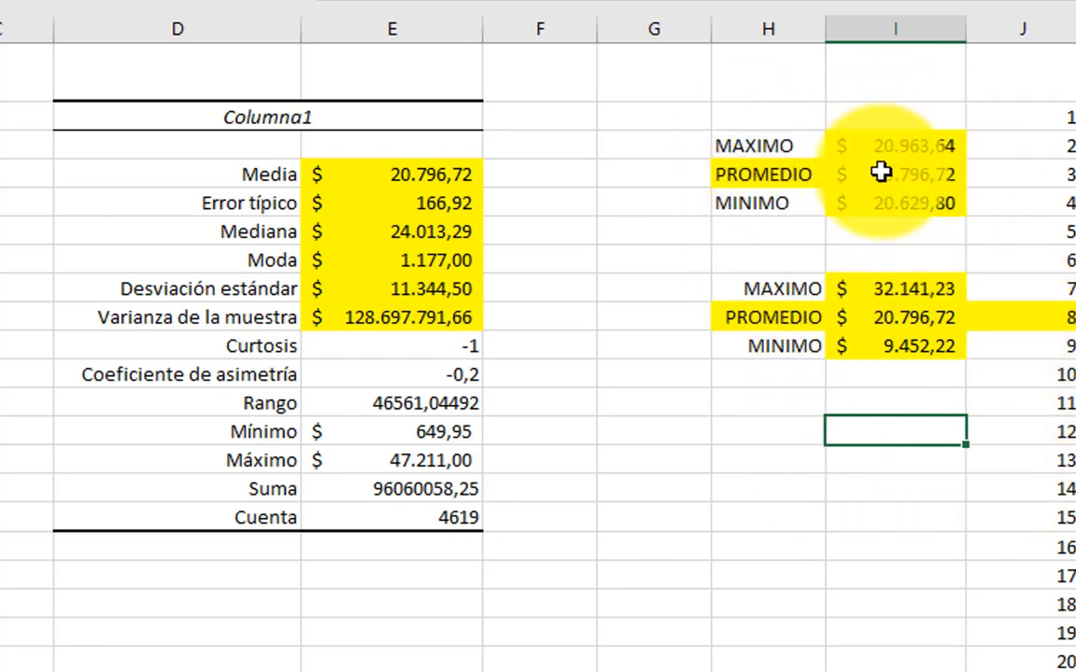
left_click(777, 111)
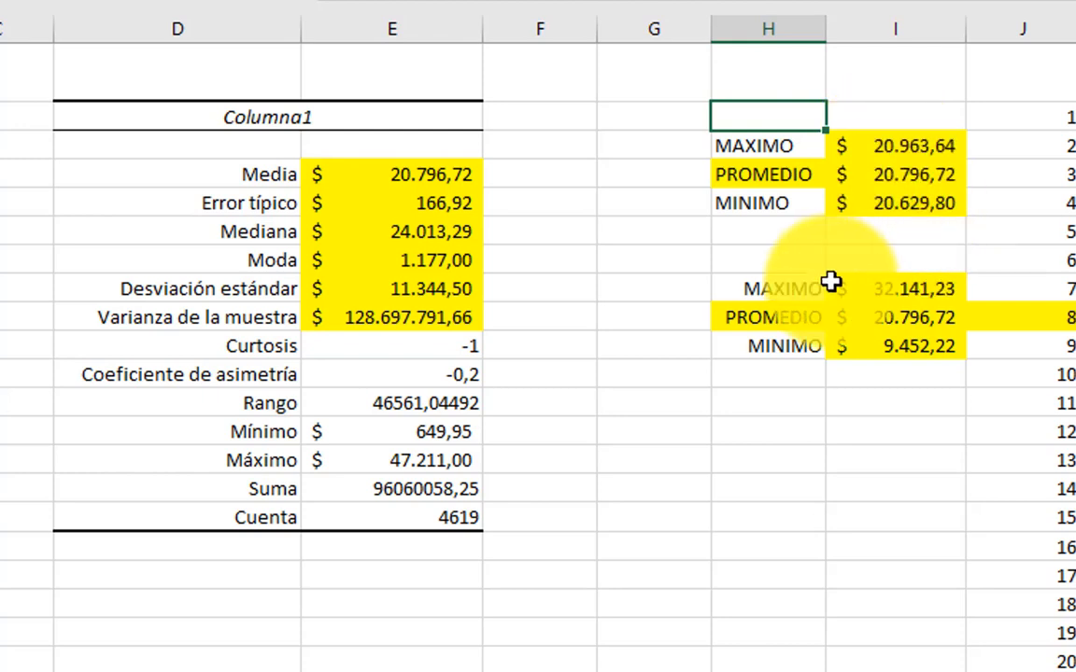
left_click(796, 258)
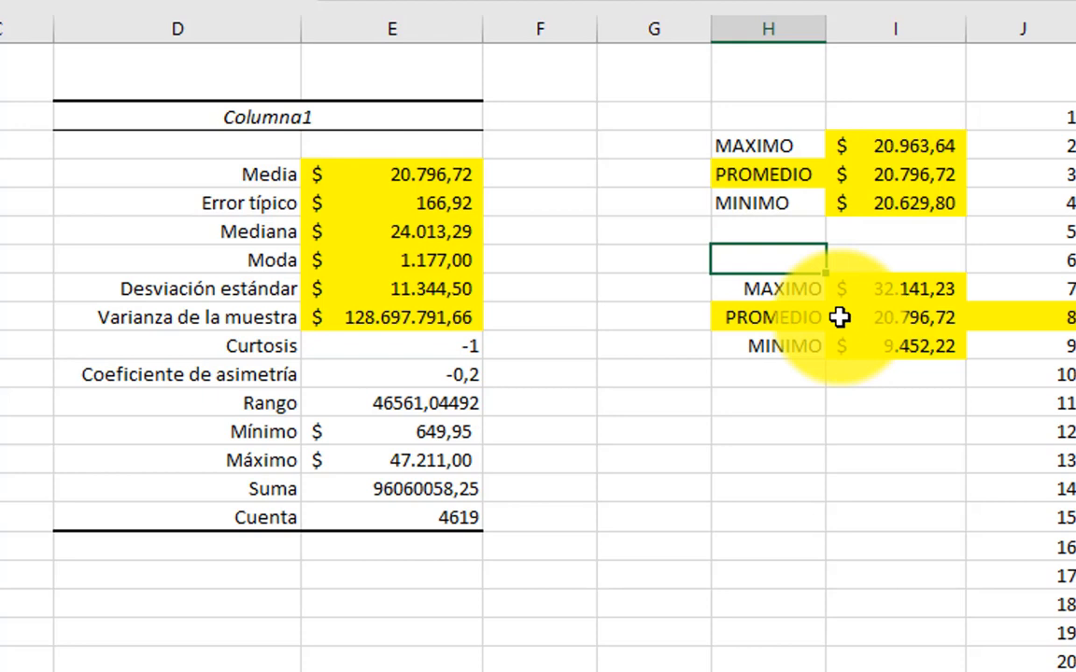
Step: Remove the yellow fill from J9 by copying the plain format of J14 onto it
left_click(1026, 457)
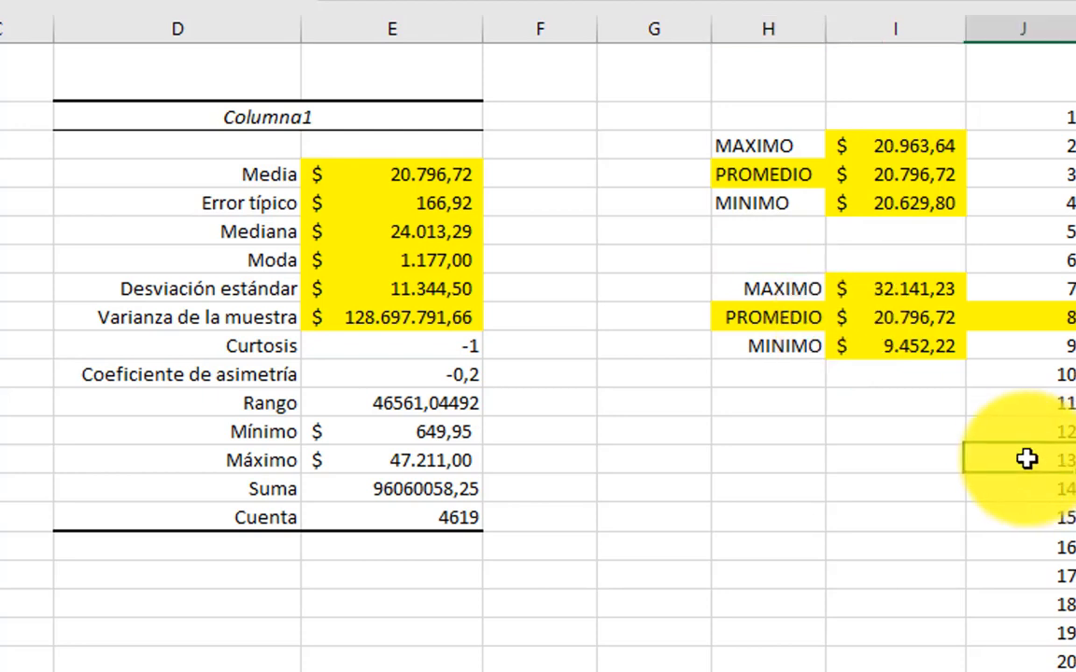
left_click(112, 1)
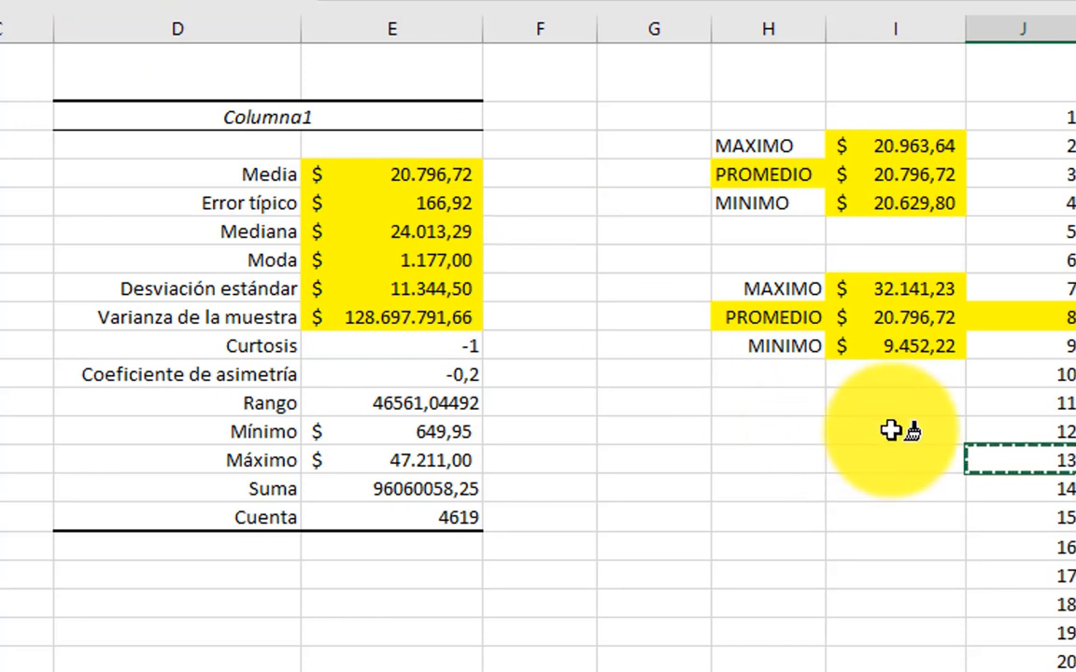
left_click(1037, 323)
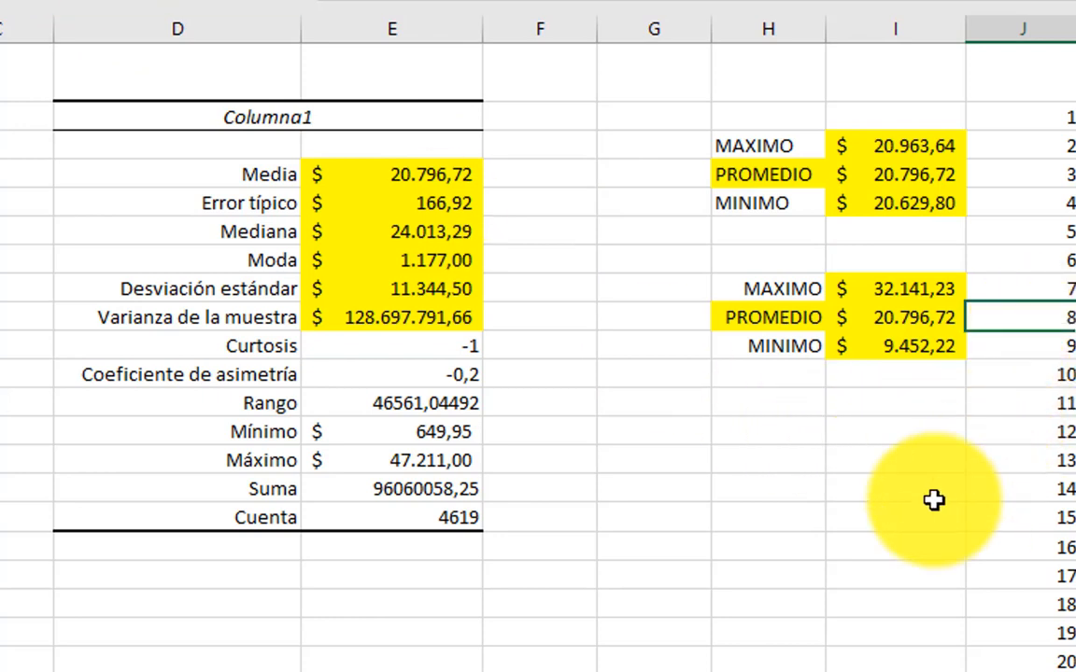
left_click(769, 123)
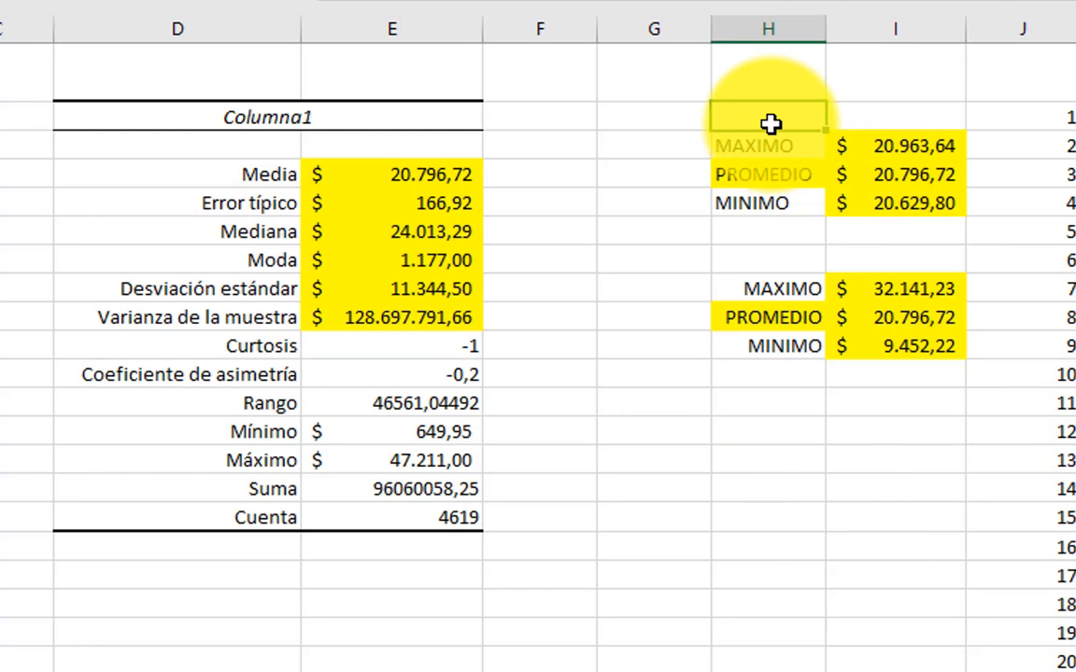
left_click(752, 258)
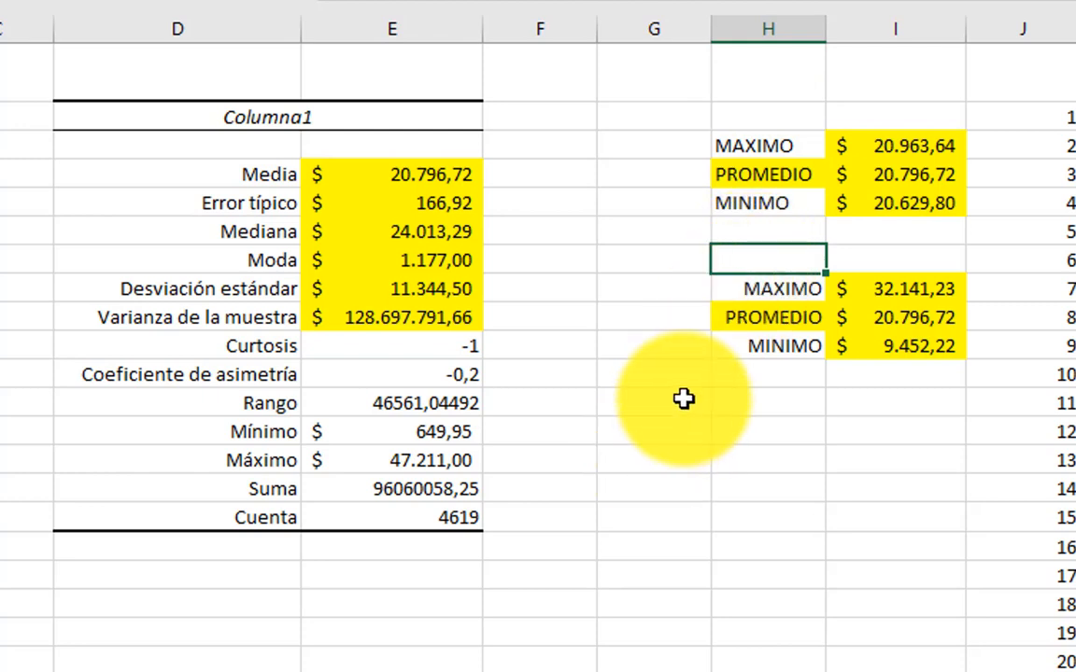
Step: Fill the Curtosis and Coeficiente de asimetría values in E10:E11 with light blue
left_click_drag(444, 346, 445, 370)
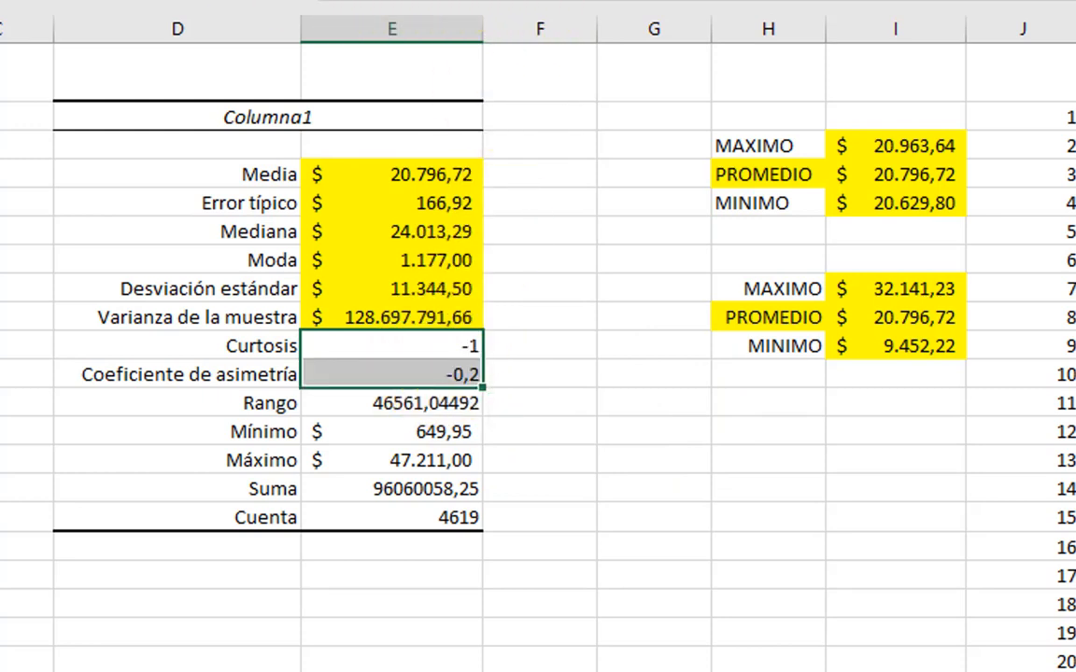
left_click(322, 0)
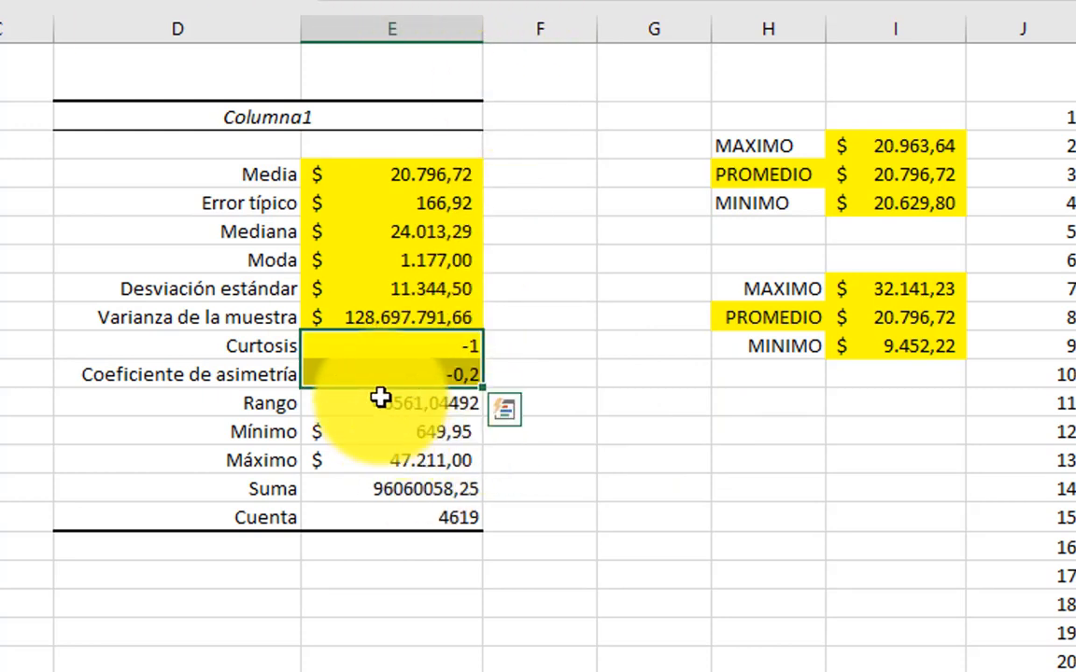
left_click(160, 0)
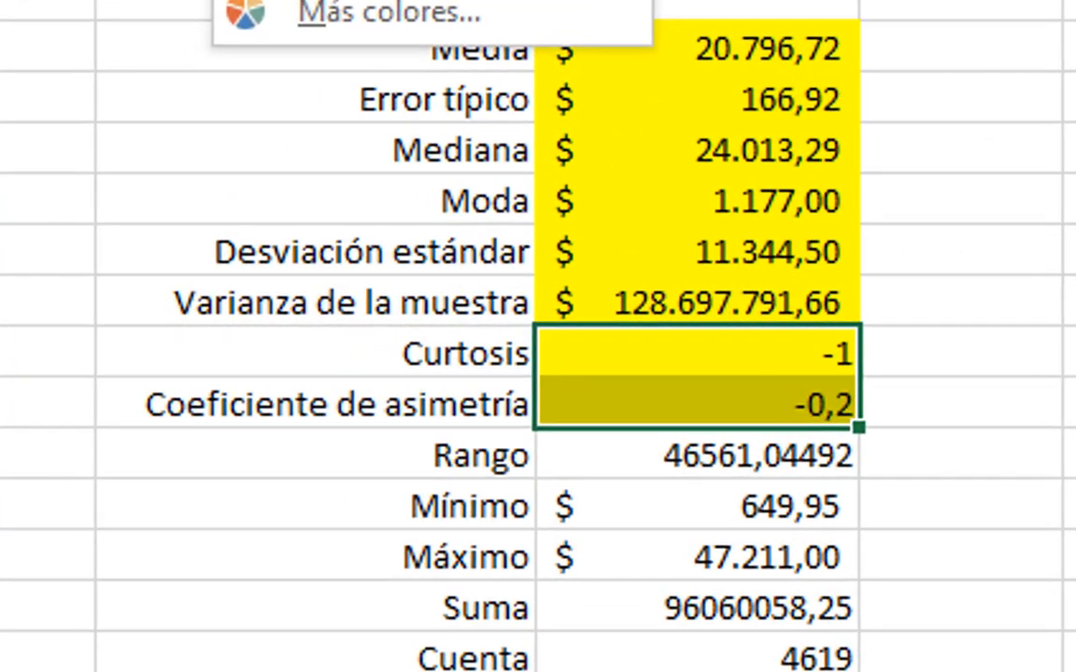
left_click(392, 0)
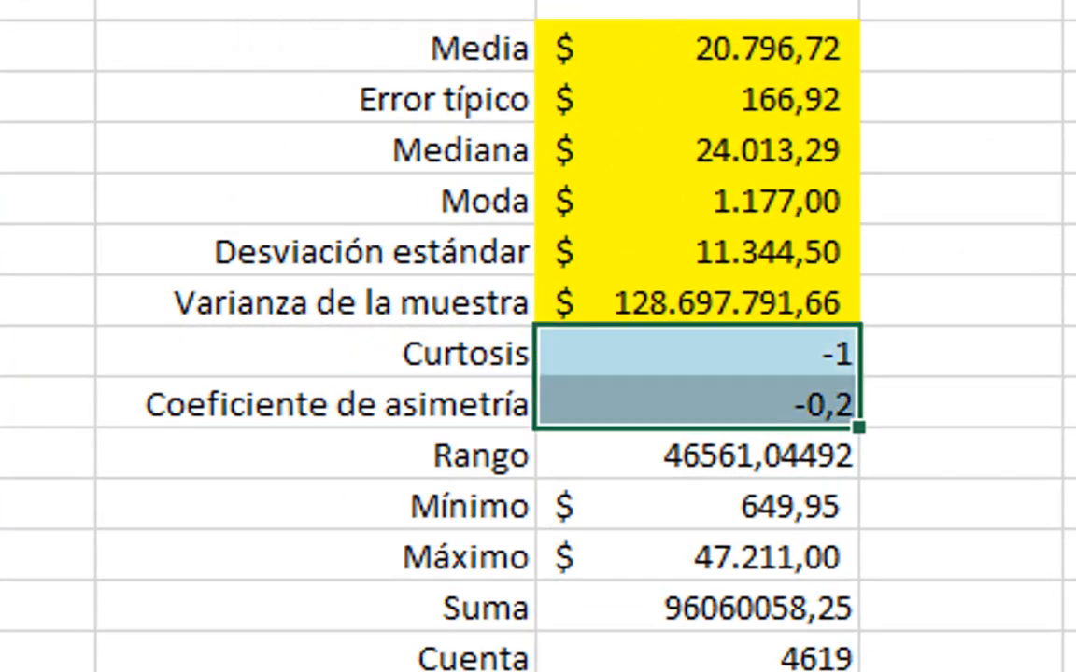
left_click(951, 438)
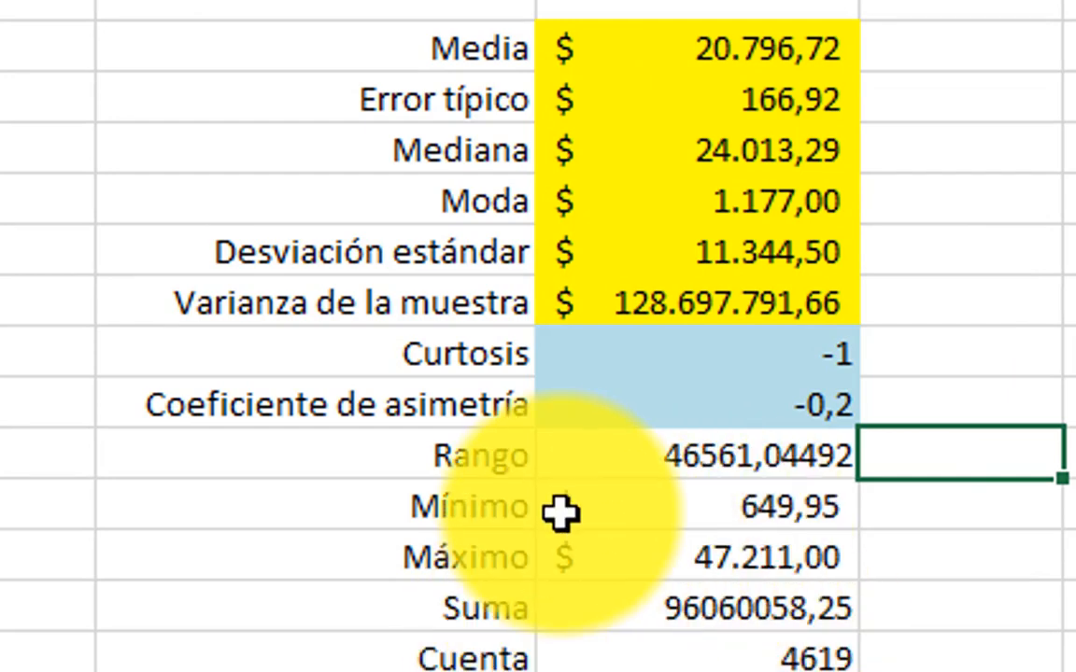
Step: Enter the note "cola izquierda" in F11, beside the Coeficiente de asimetría value
left_click(568, 416)
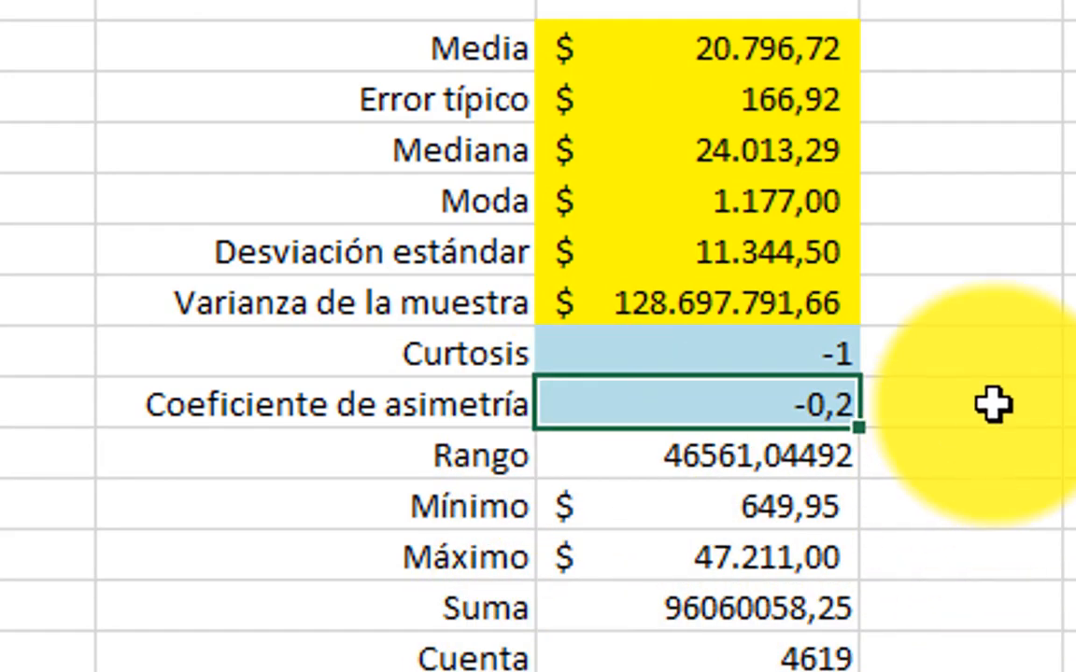
left_click(954, 395)
type("cola")
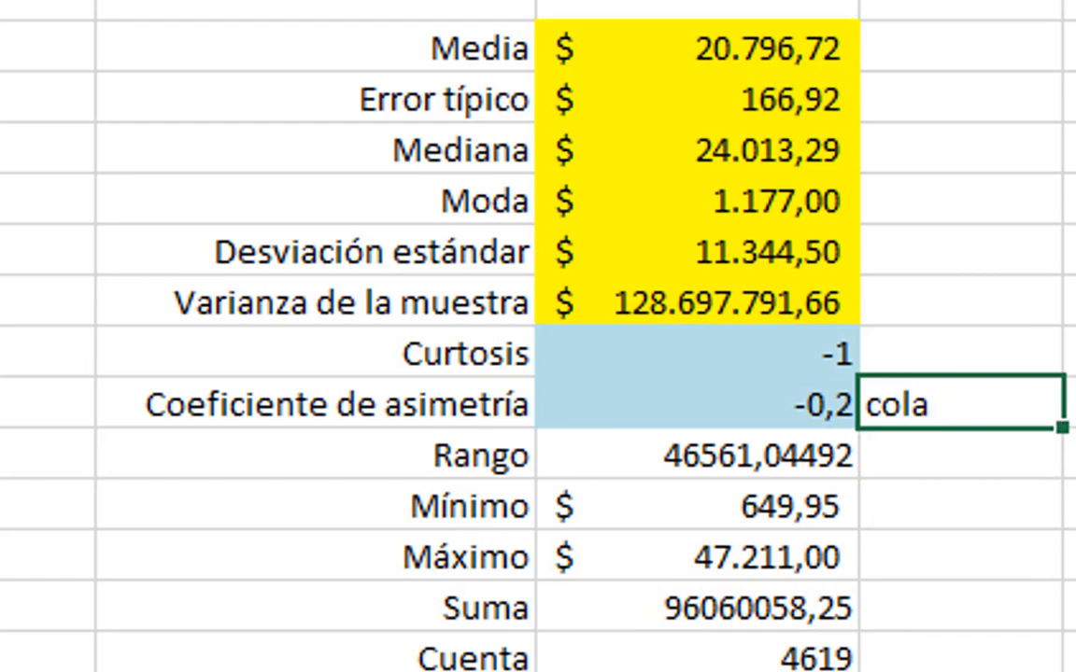
key("Return")
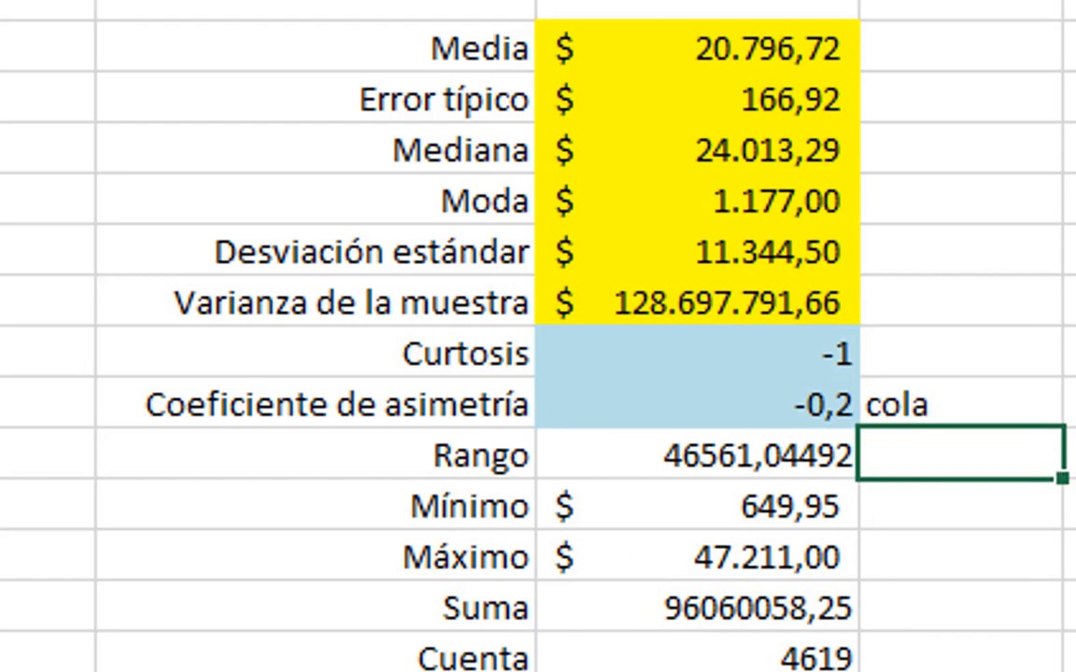
key("Up")
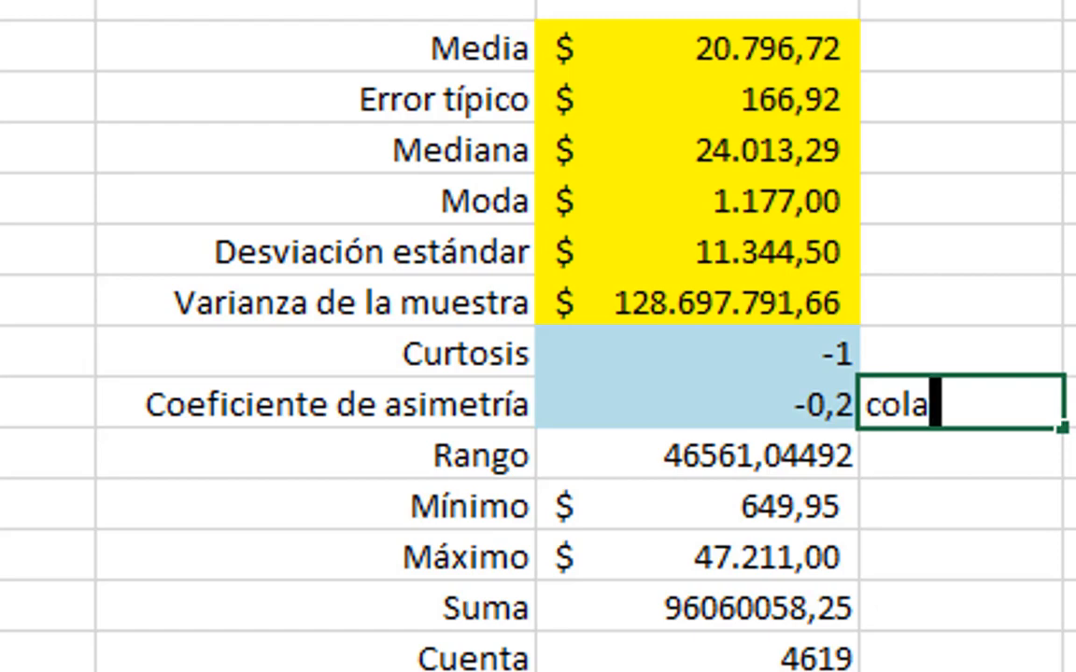
type("izquierda")
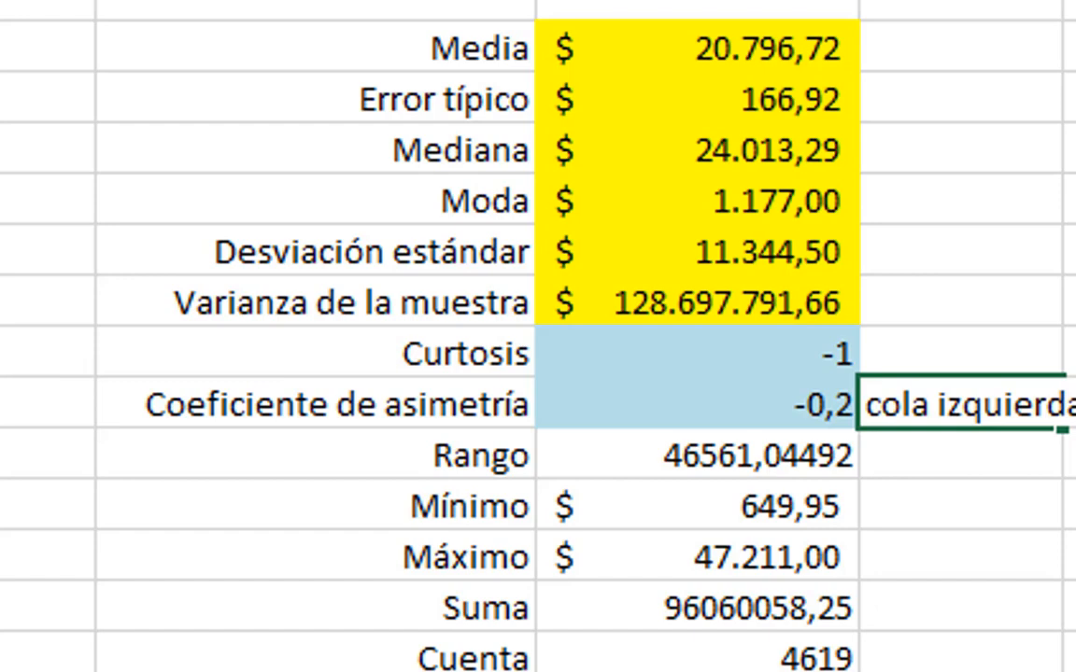
key("Return")
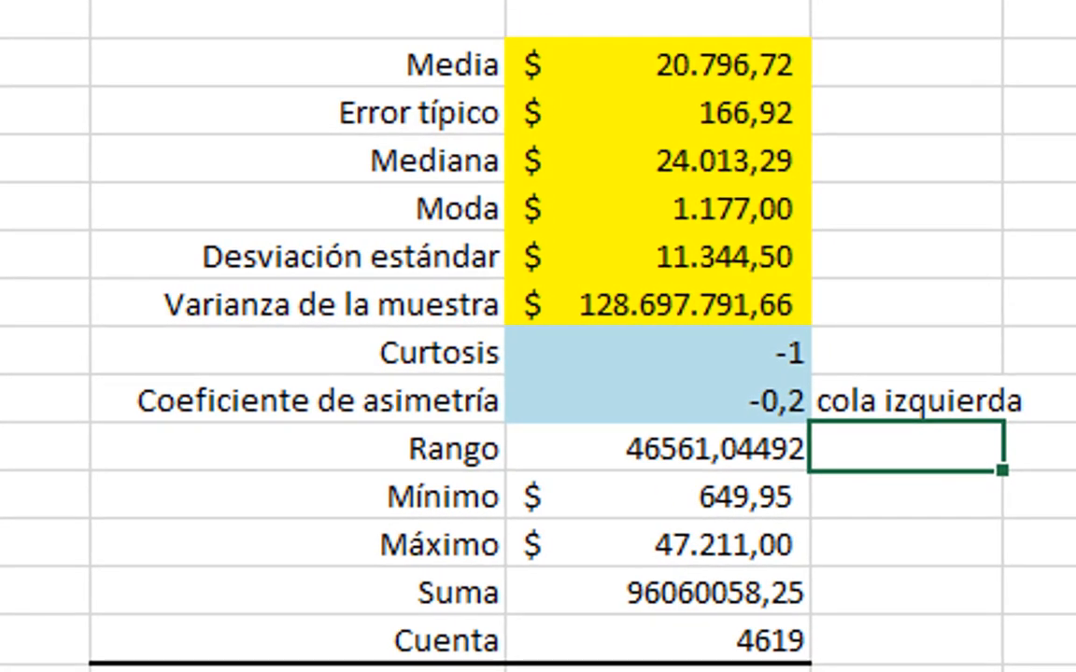
Step: Enter the note "joroba" menos puntuda, with quotation marks around joroba, in F10 beside the Curtosis value
key("Up")
key("Up")
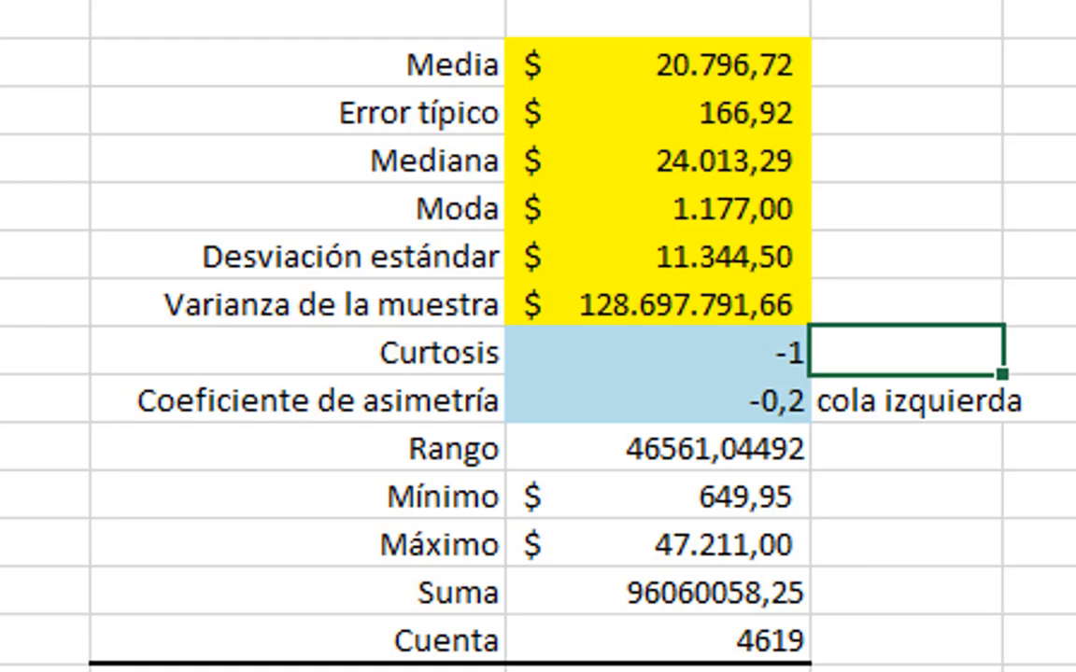
type("\"jo")
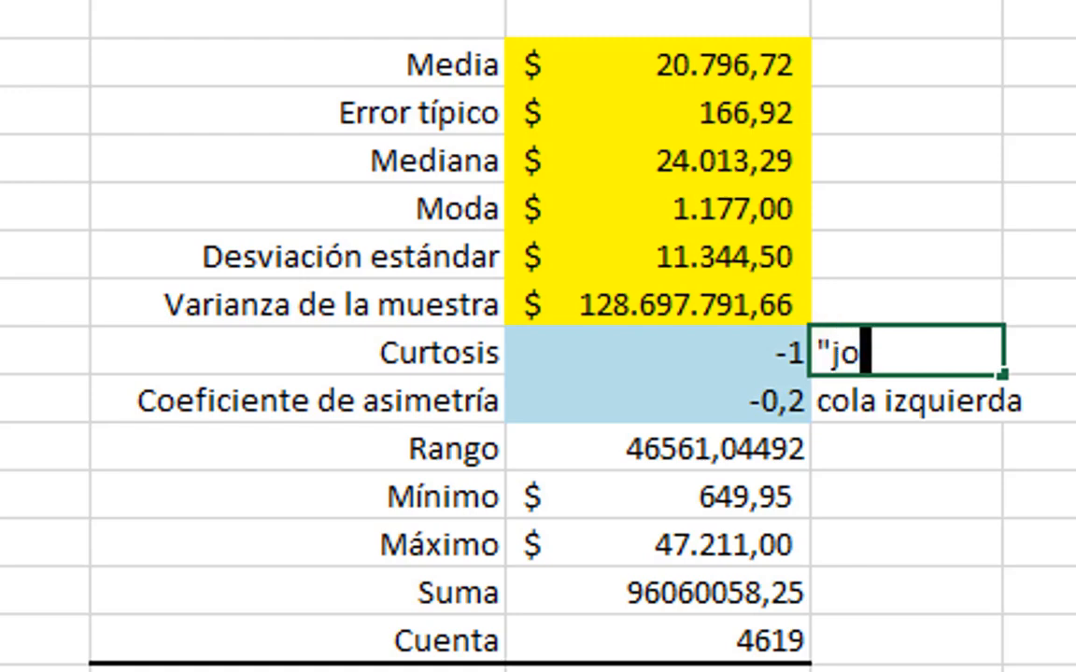
type("roba\"")
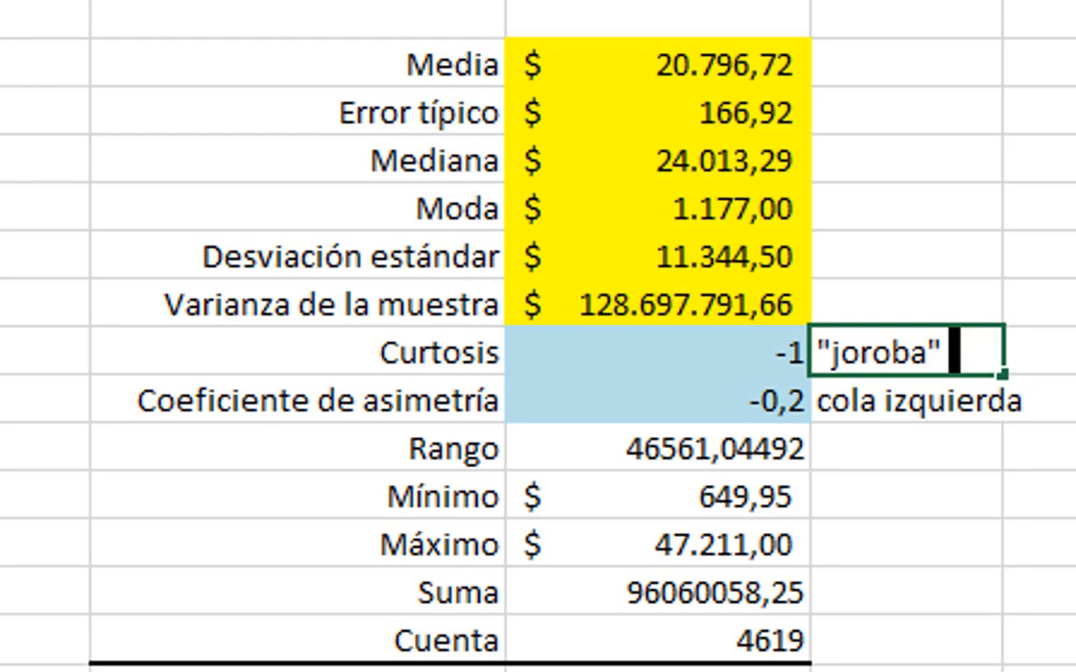
type("menos p")
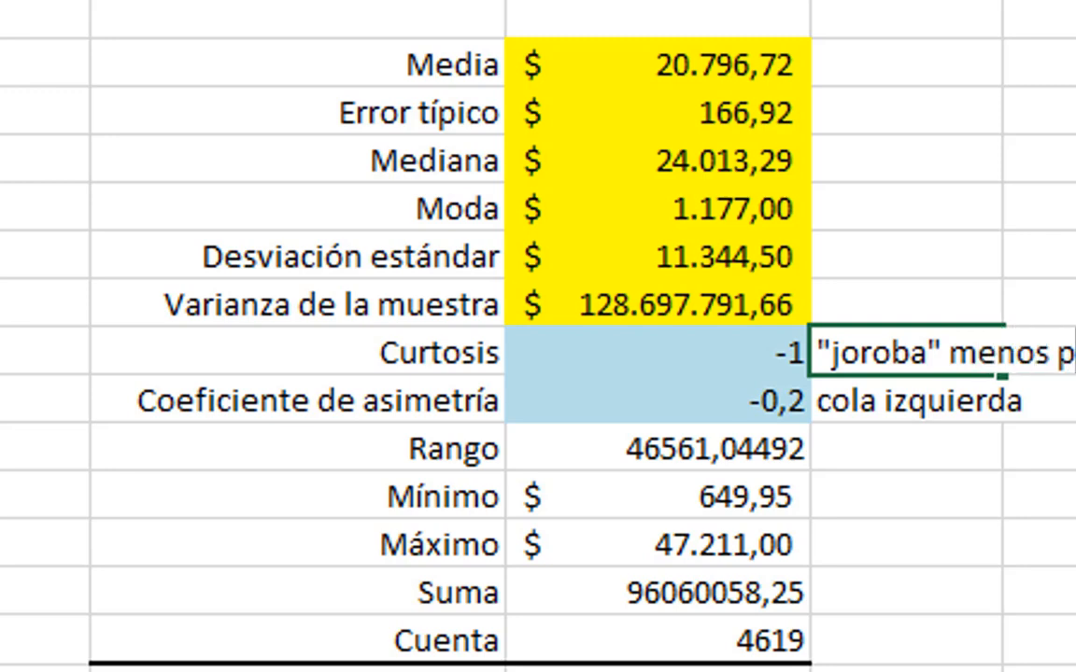
type("untuda")
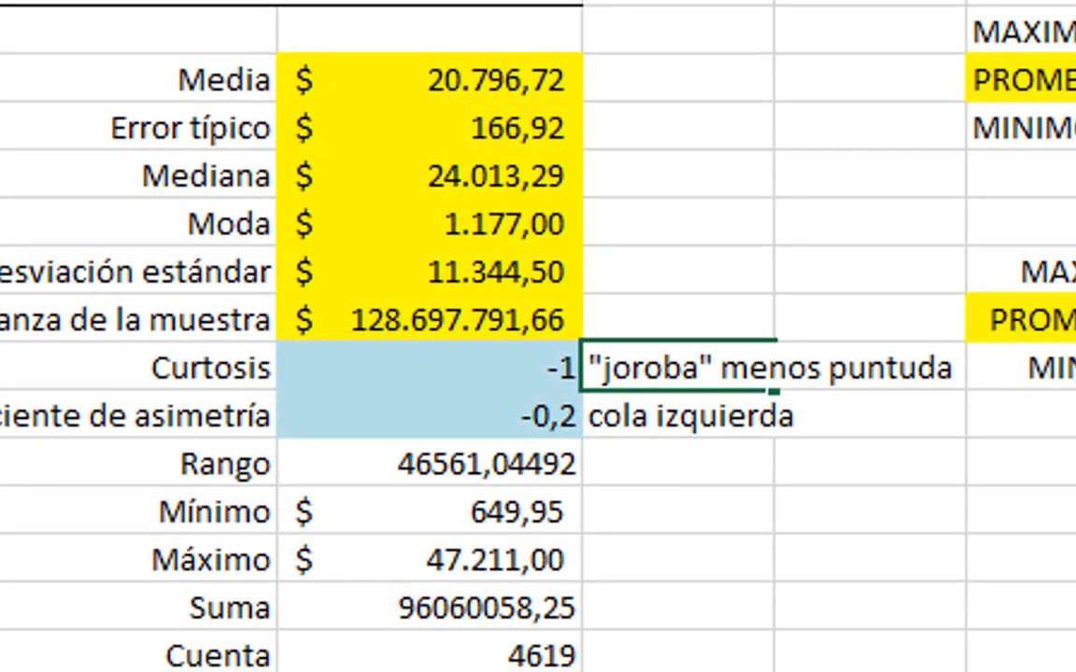
key("Return")
key("Up")
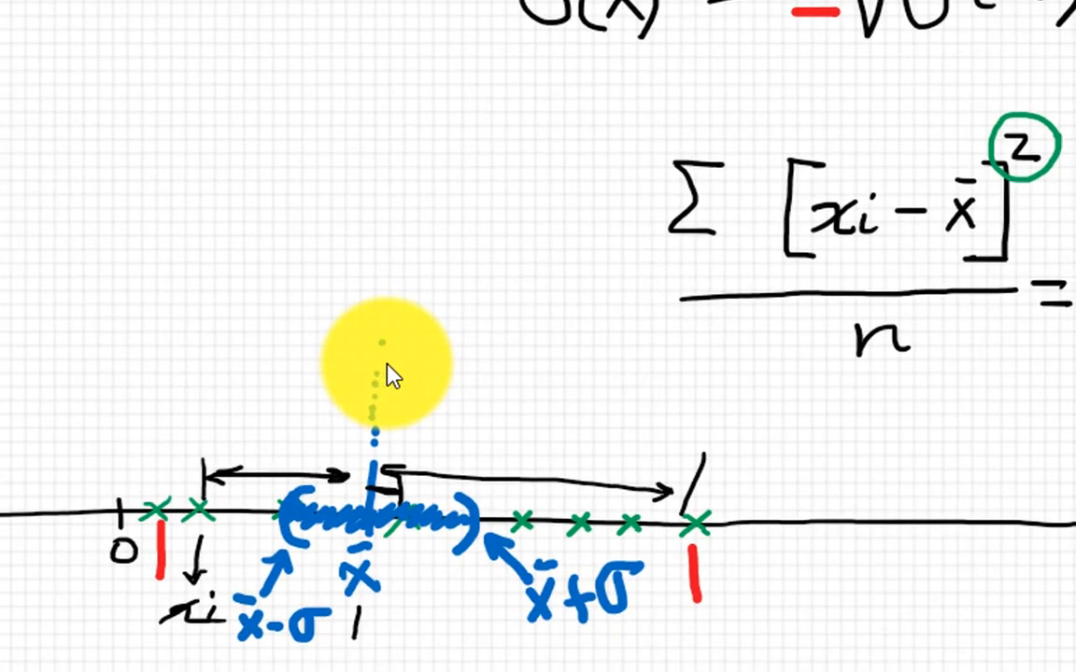
Step: Switch to the handwritten number-line sketch and extend the blue dotted vertical line upward above the mean x̄
left_click(373, 319)
left_click(378, 291)
left_click(380, 276)
left_click(380, 260)
left_click(381, 244)
left_click(381, 229)
left_click(383, 214)
left_click(383, 202)
left_click(384, 187)
left_click(387, 159)
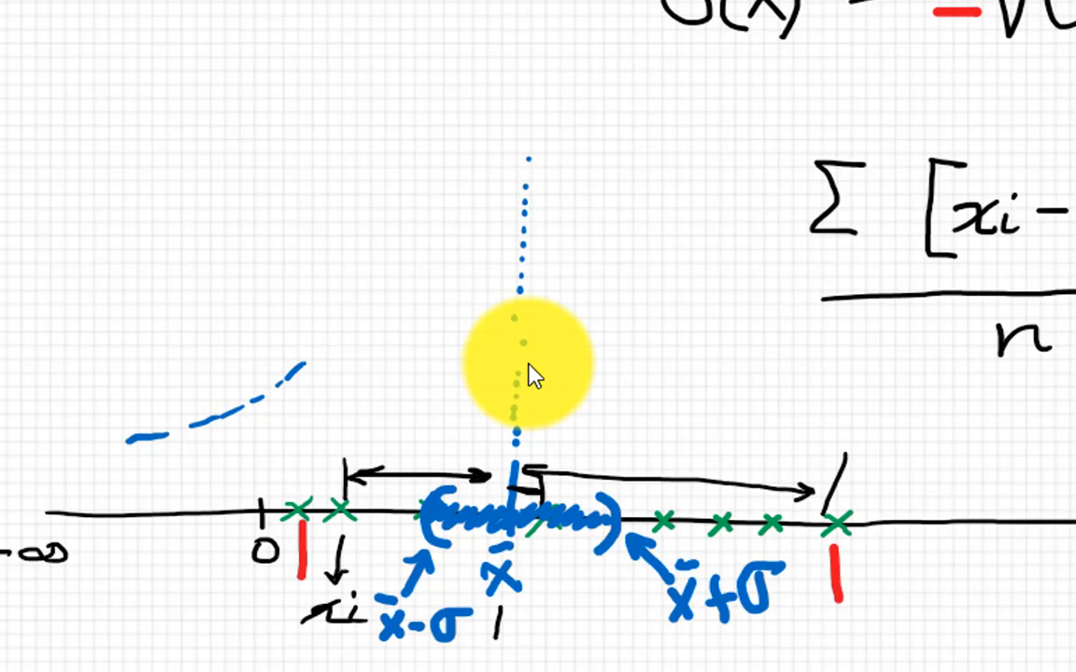
Step: Sketch blue distribution curves above the number line: a steep right tail, a wavy plateau, a twin peak and one tall single peak
mouse_move(733, 338)
left_mouse_down()
mouse_move(763, 445)
mouse_move(798, 478)
left_mouse_up()
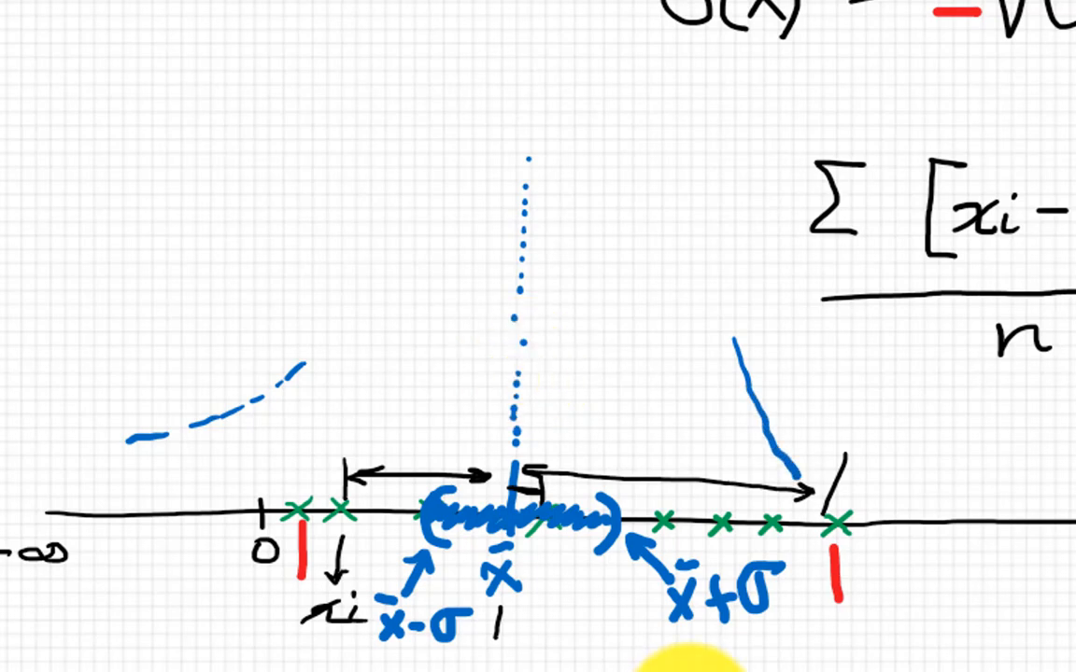
mouse_move(327, 352)
left_mouse_down()
mouse_move(378, 303)
mouse_move(551, 316)
mouse_move(653, 273)
mouse_move(705, 308)
left_mouse_up()
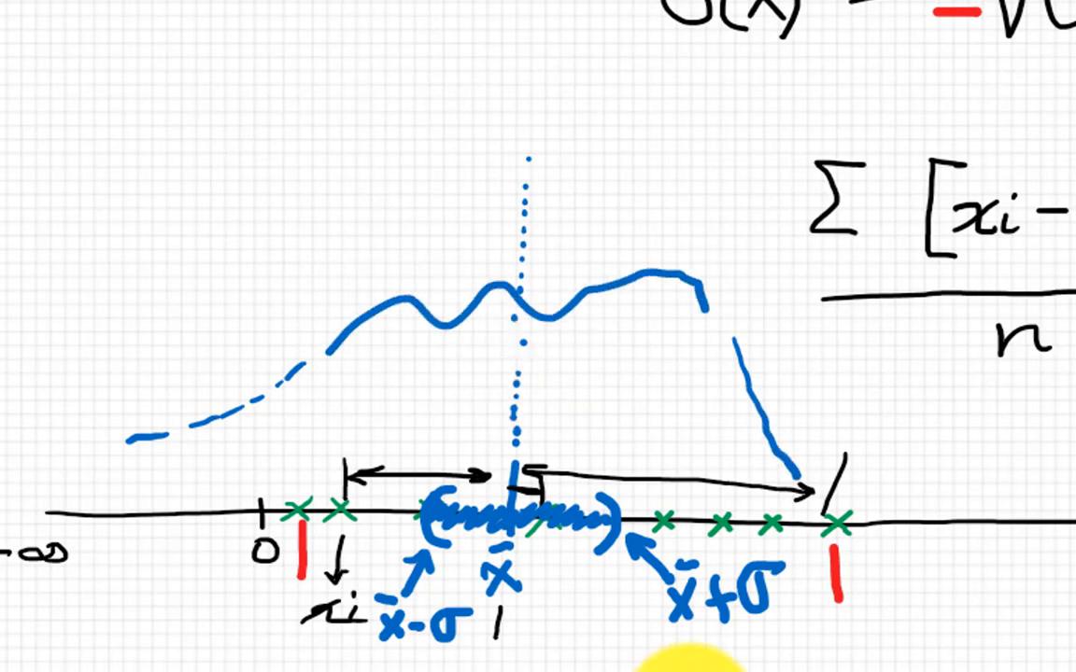
mouse_move(414, 271)
left_mouse_down()
mouse_move(495, 163)
mouse_move(551, 308)
mouse_move(686, 256)
left_mouse_up()
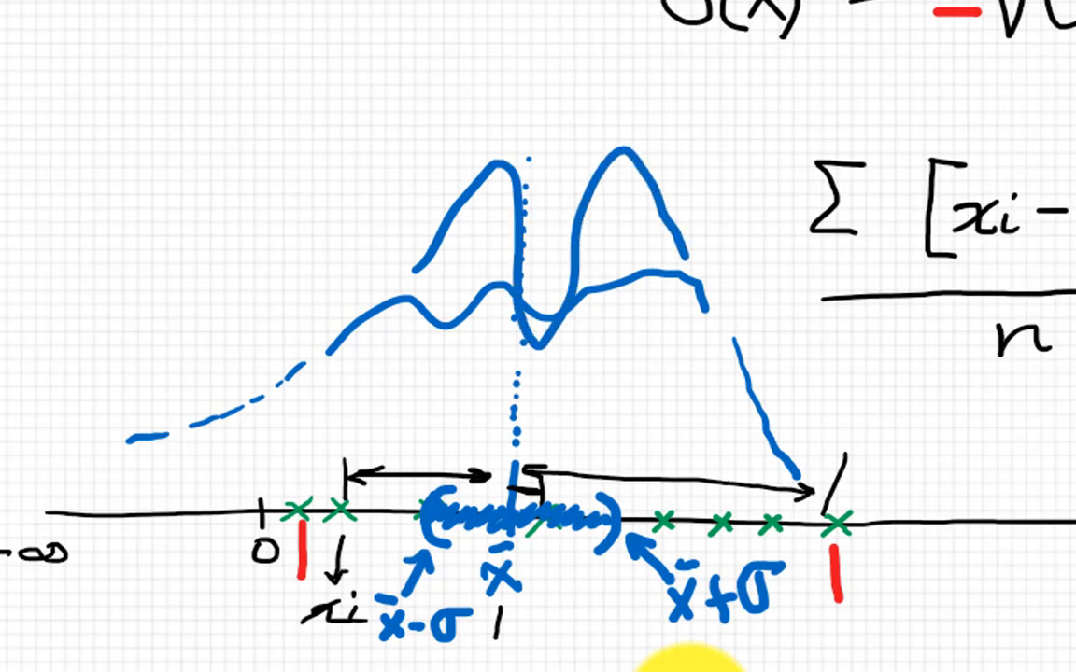
left_click_drag(469, 238, 551, 75)
left_click_drag(622, 172, 648, 245)
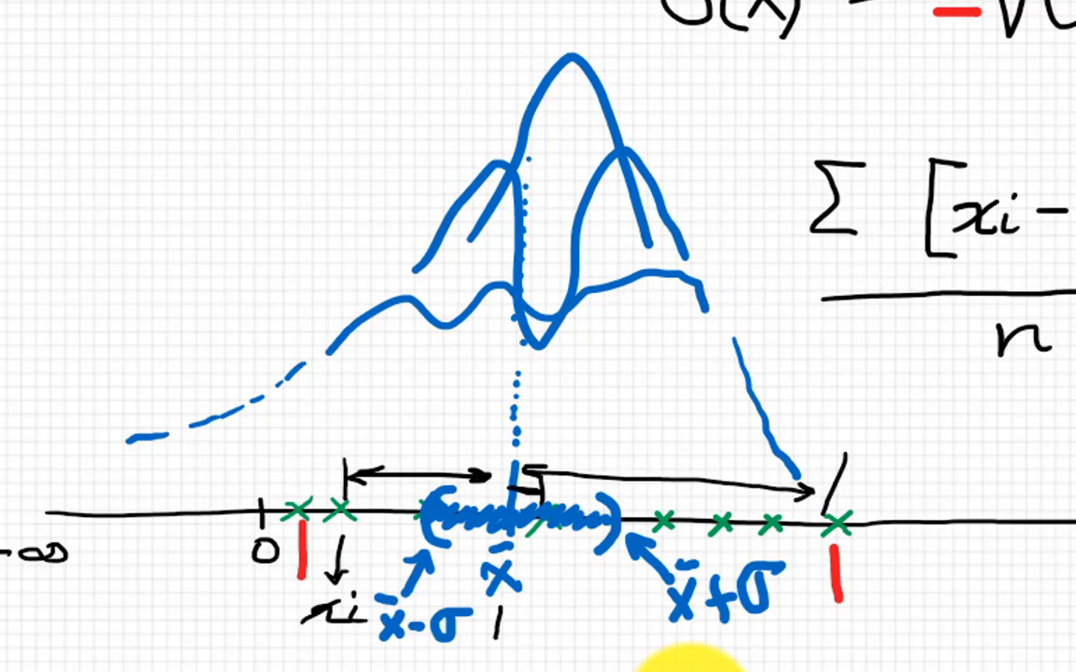
Step: Draw a red bell-shaped curve over the dotted mean line, redoing its first stroke, and add a second, wider curve
mouse_move(257, 436)
left_mouse_down()
mouse_move(279, 430)
mouse_move(401, 311)
left_mouse_up()
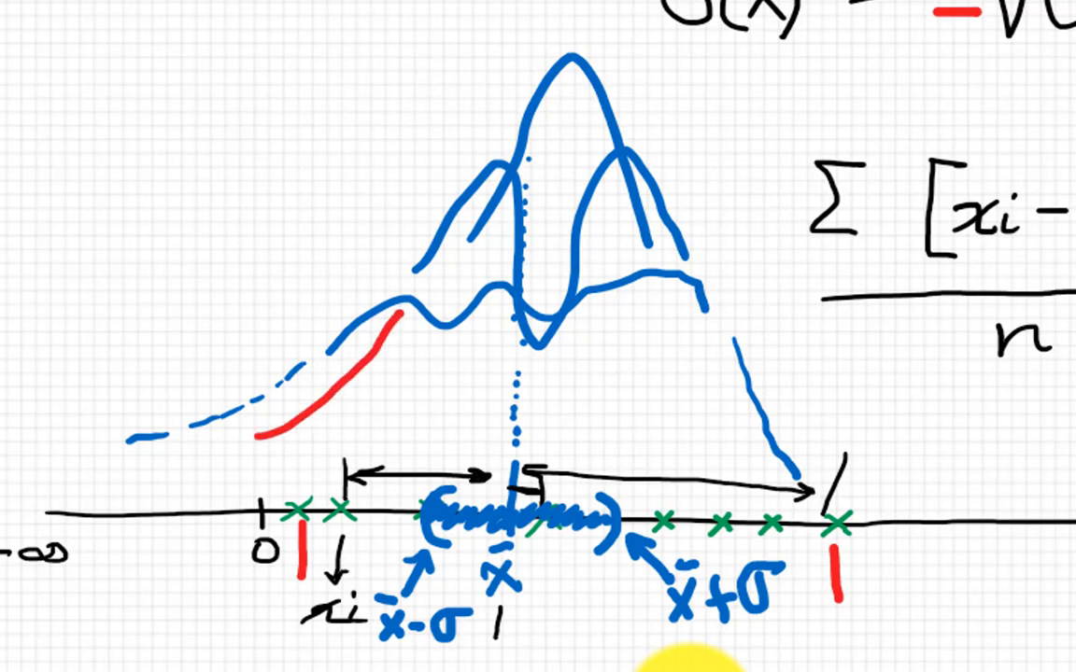
key("ctrl+z")
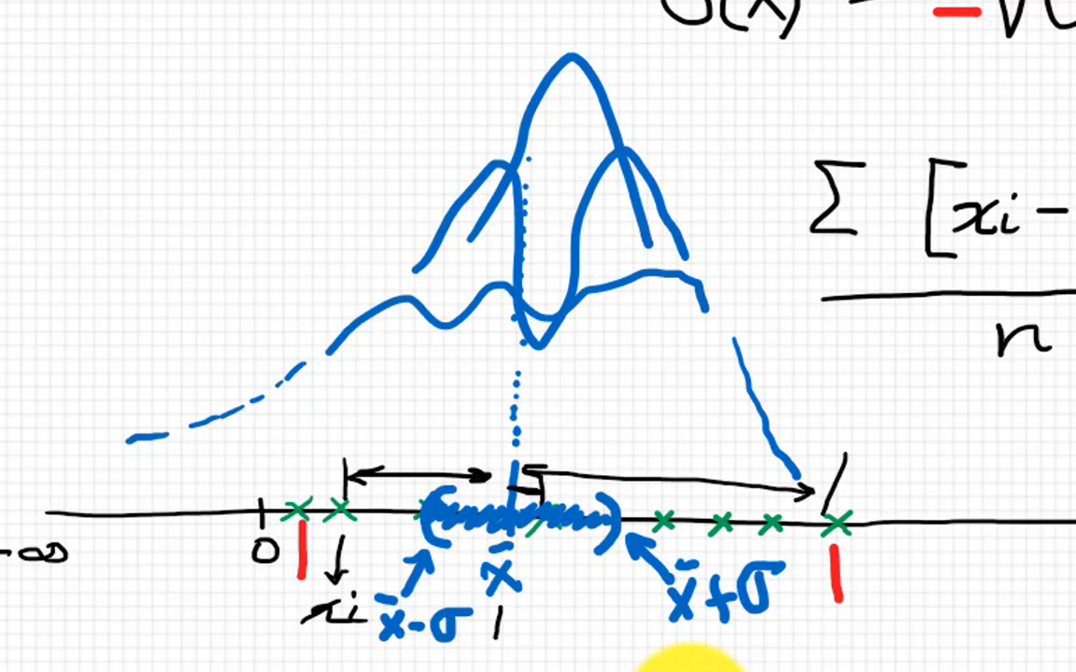
mouse_move(275, 419)
left_mouse_down()
mouse_move(341, 391)
mouse_move(499, 233)
mouse_move(565, 257)
mouse_move(579, 300)
mouse_move(674, 402)
left_mouse_up()
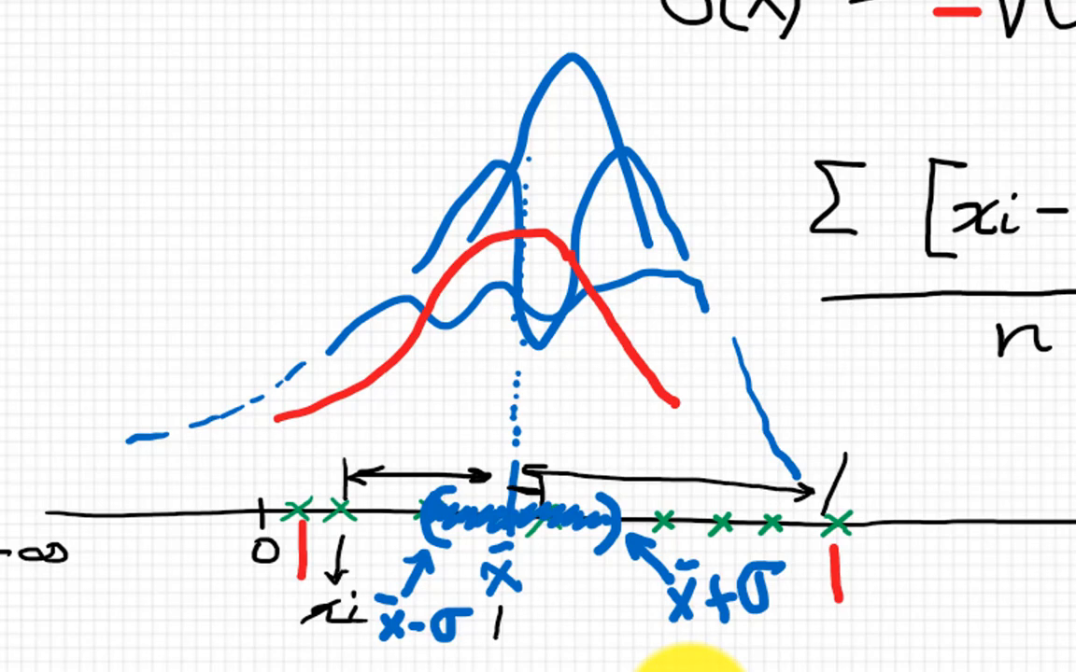
mouse_move(234, 380)
left_mouse_down()
mouse_move(534, 322)
mouse_move(594, 332)
mouse_move(808, 411)
left_mouse_up()
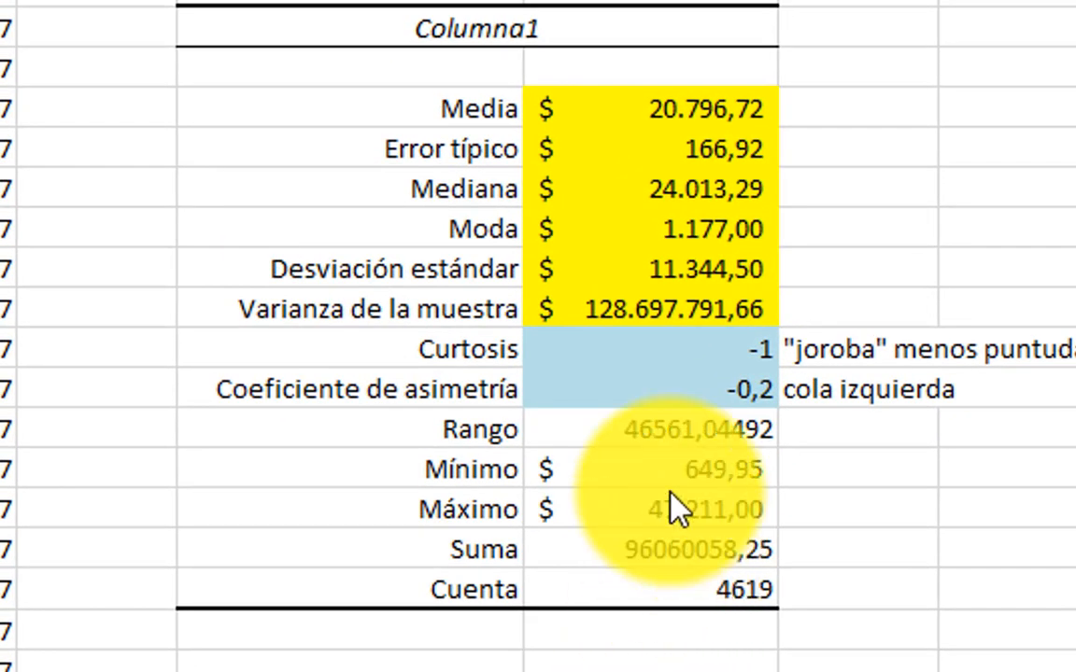
Step: Return to the Excel statistics table and format the Rango value as currency with $ and two decimals
left_click(707, 351)
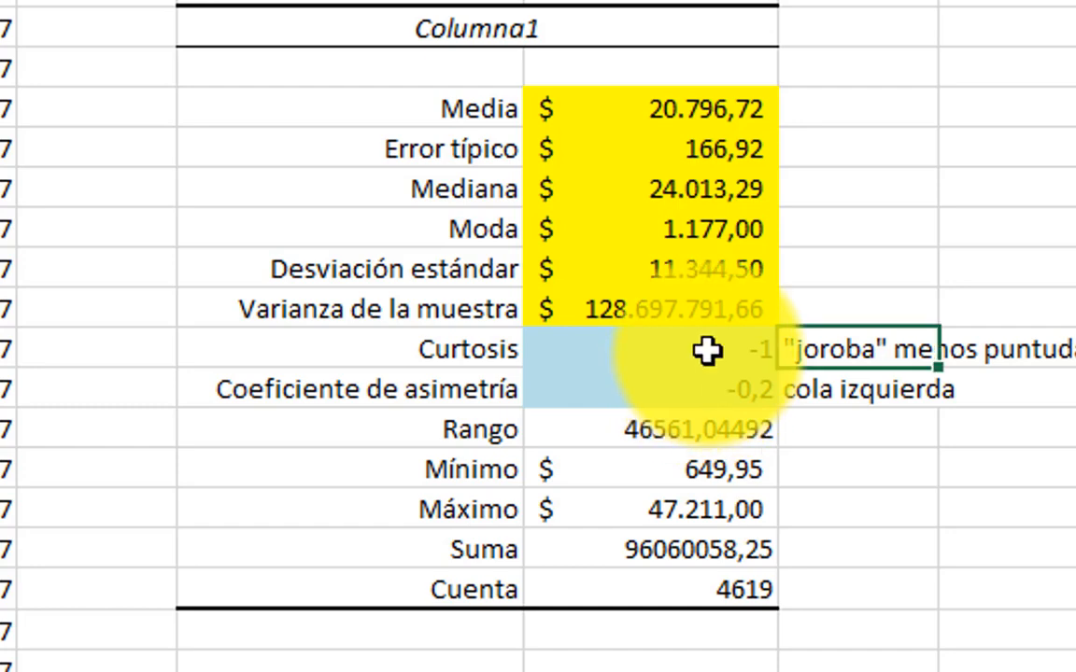
left_click(707, 351)
left_click(700, 398)
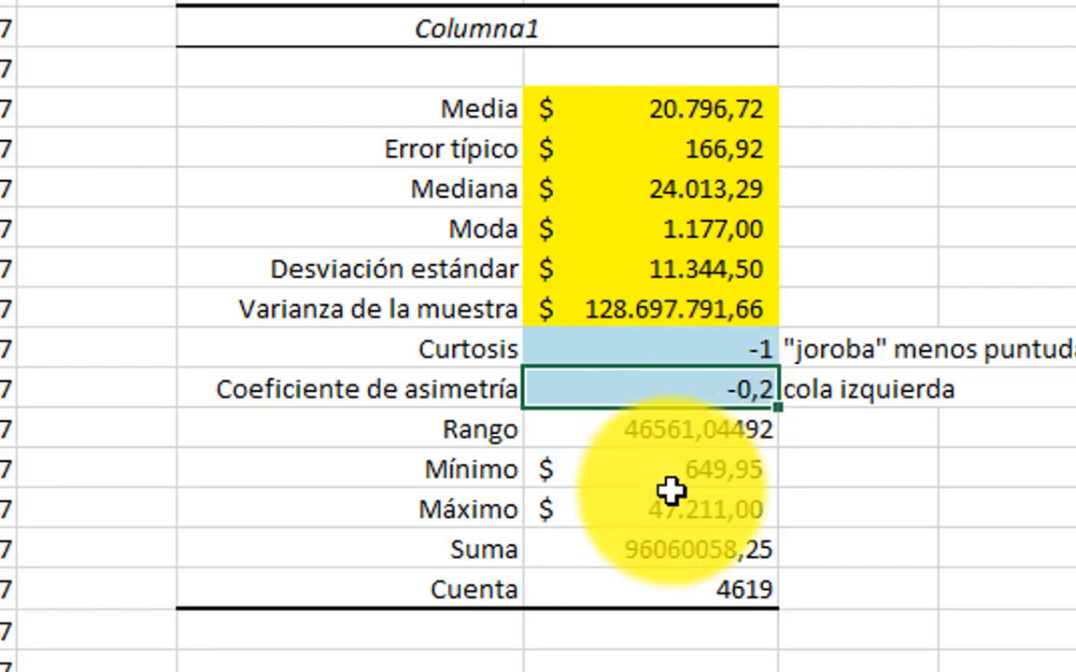
left_click(734, 431)
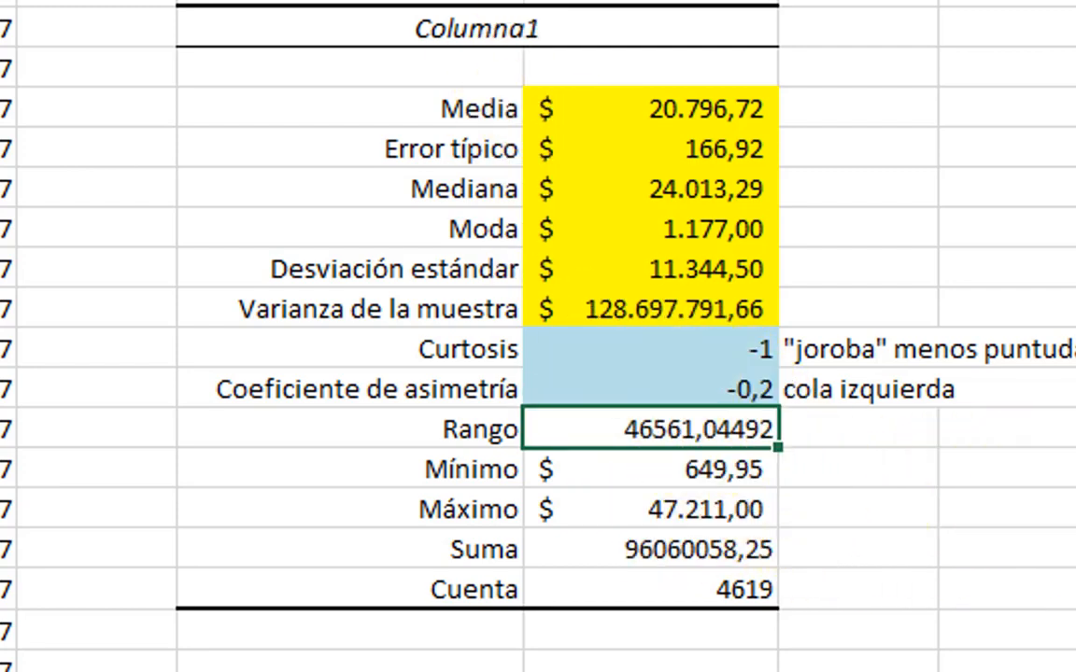
key("ctrl+shift+4")
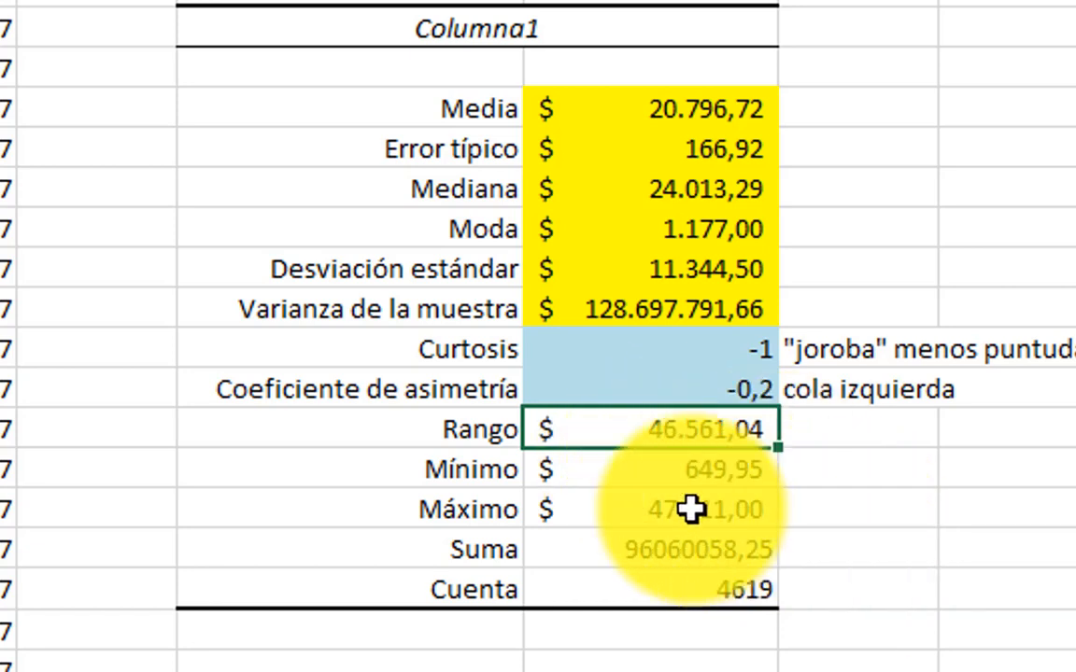
Step: Check the Mínimo and Máximo values and format the Suma value as currency with $ and two decimals
left_click(683, 479)
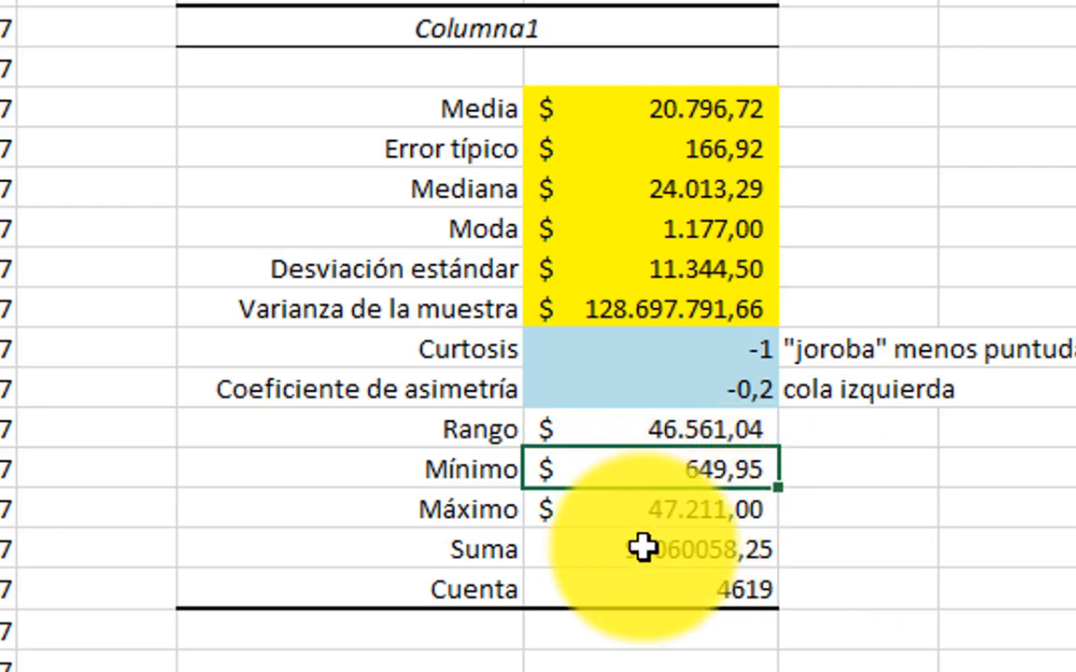
left_click(625, 515)
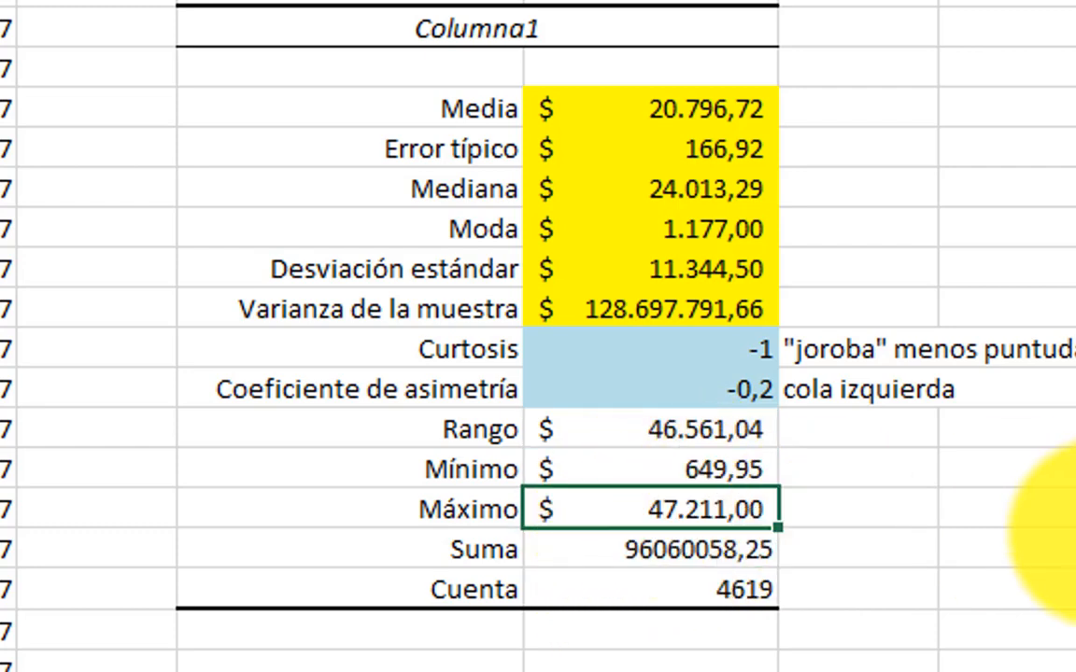
left_click(714, 553)
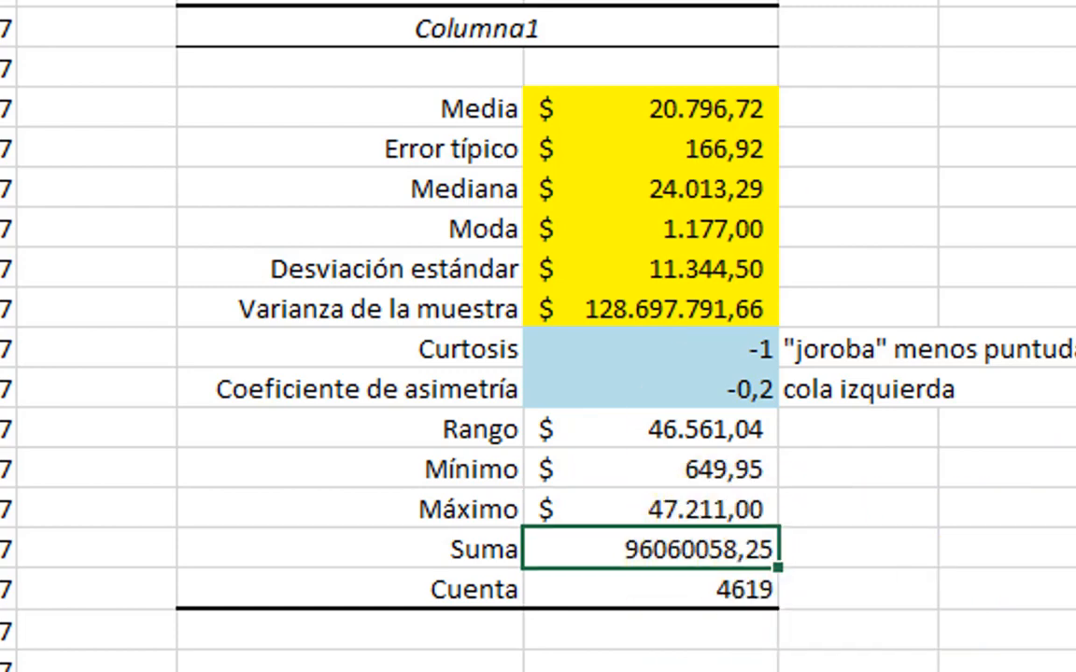
key("ctrl+shift+4")
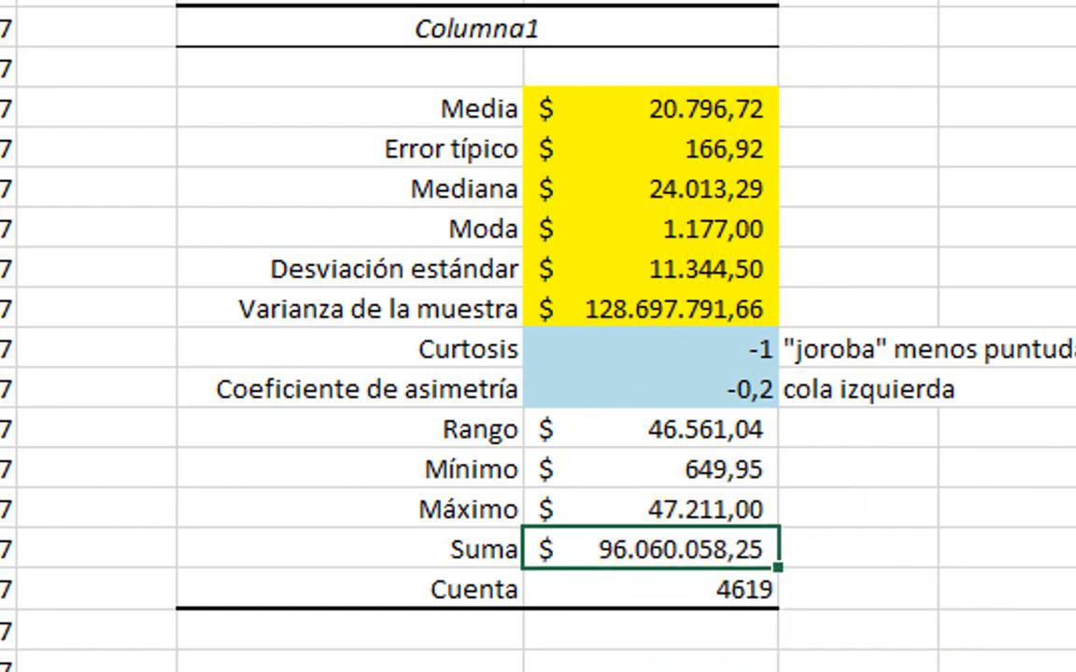